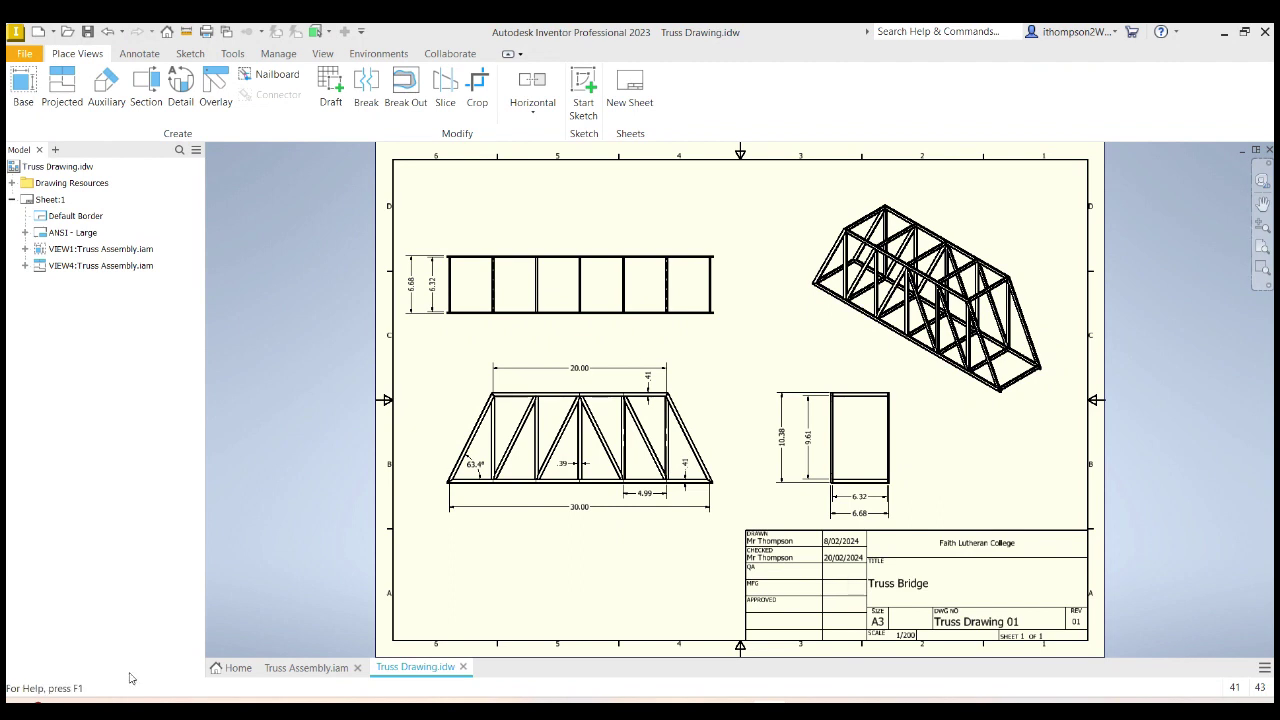
Step: Close the Truss Drawing.idw tab, leaving the Truss Assembly.iam bridge model open
left_click(463, 667)
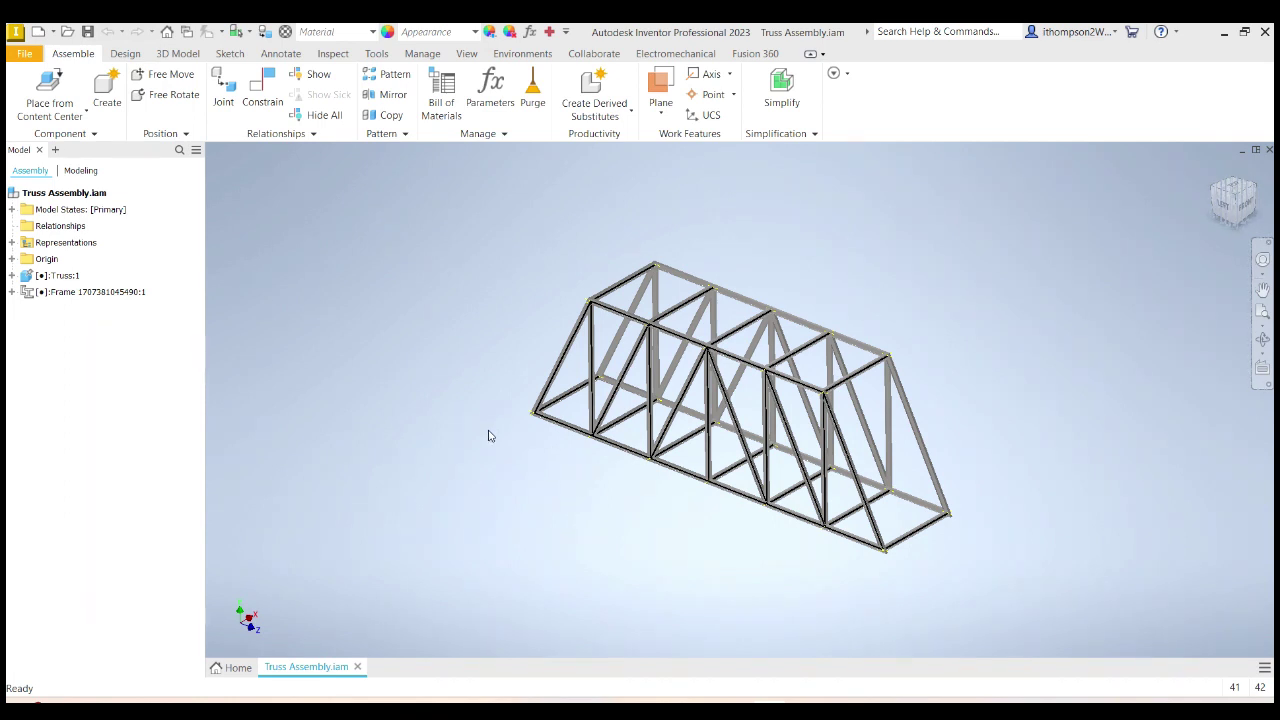
Step: Open the Create New File dialog from the File > New menu
left_click(27, 56)
left_click(45, 118)
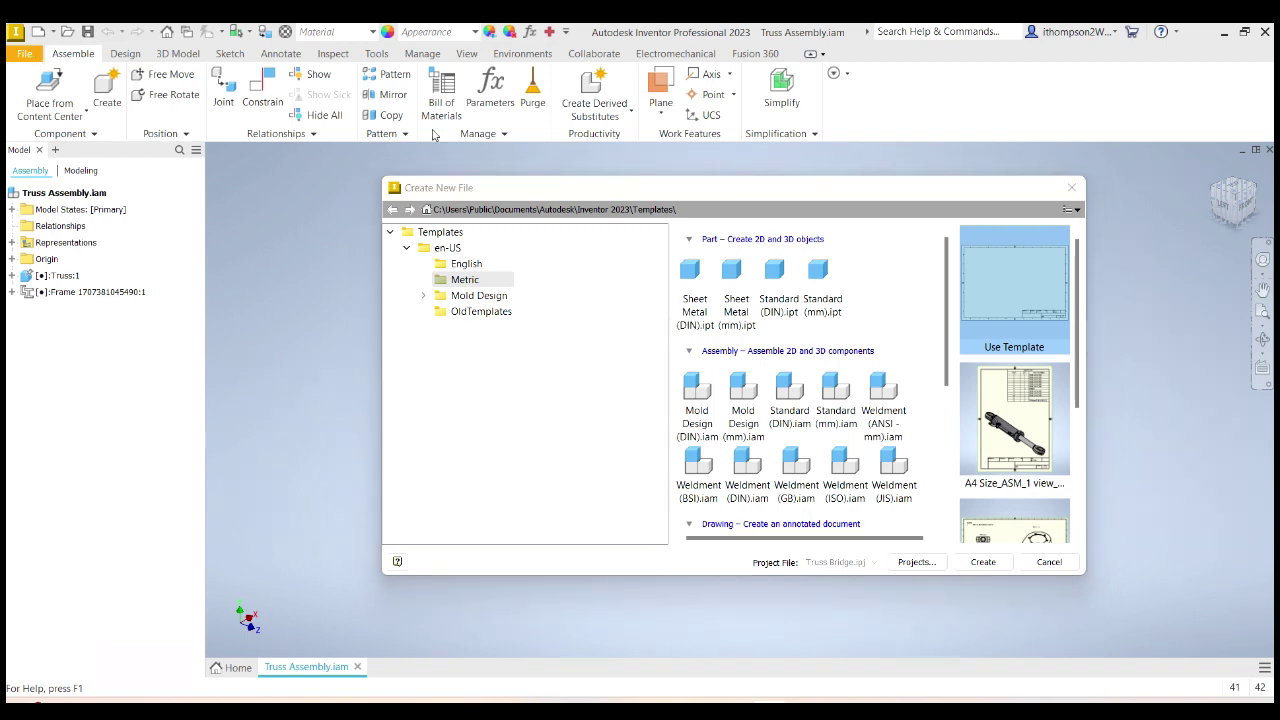
left_click(1071, 187)
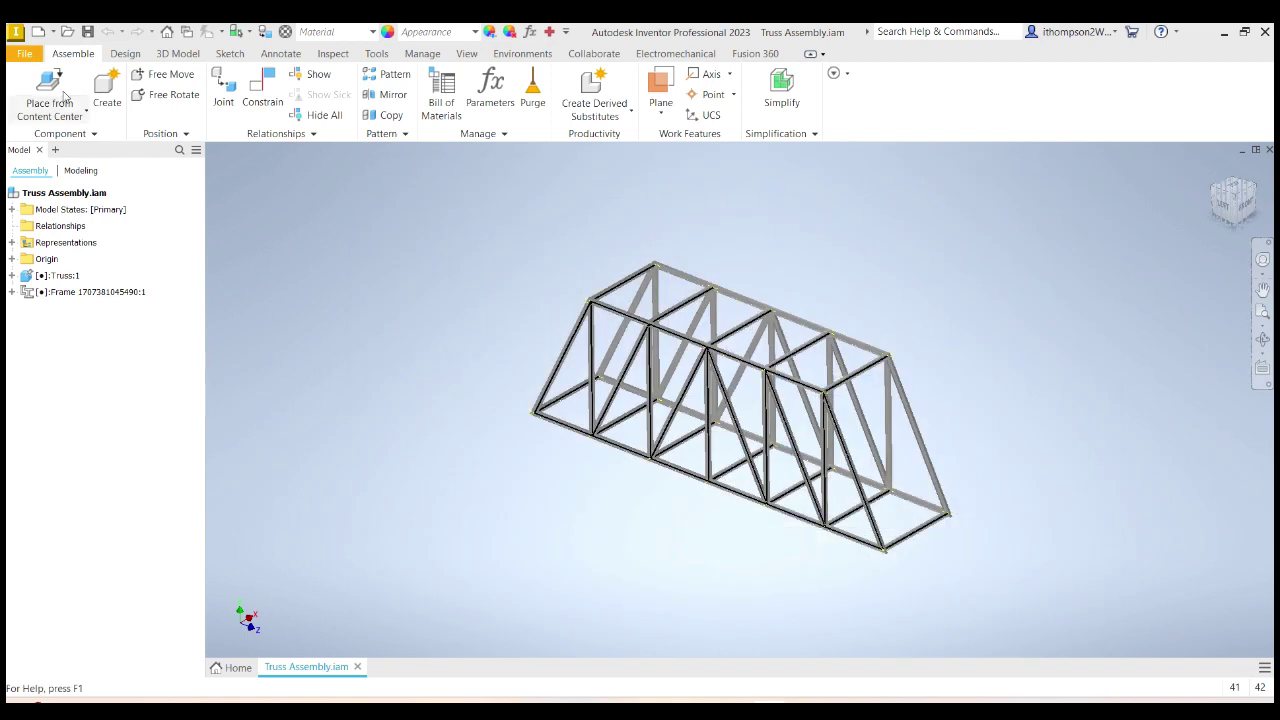
left_click(25, 53)
mouse_move(42, 116)
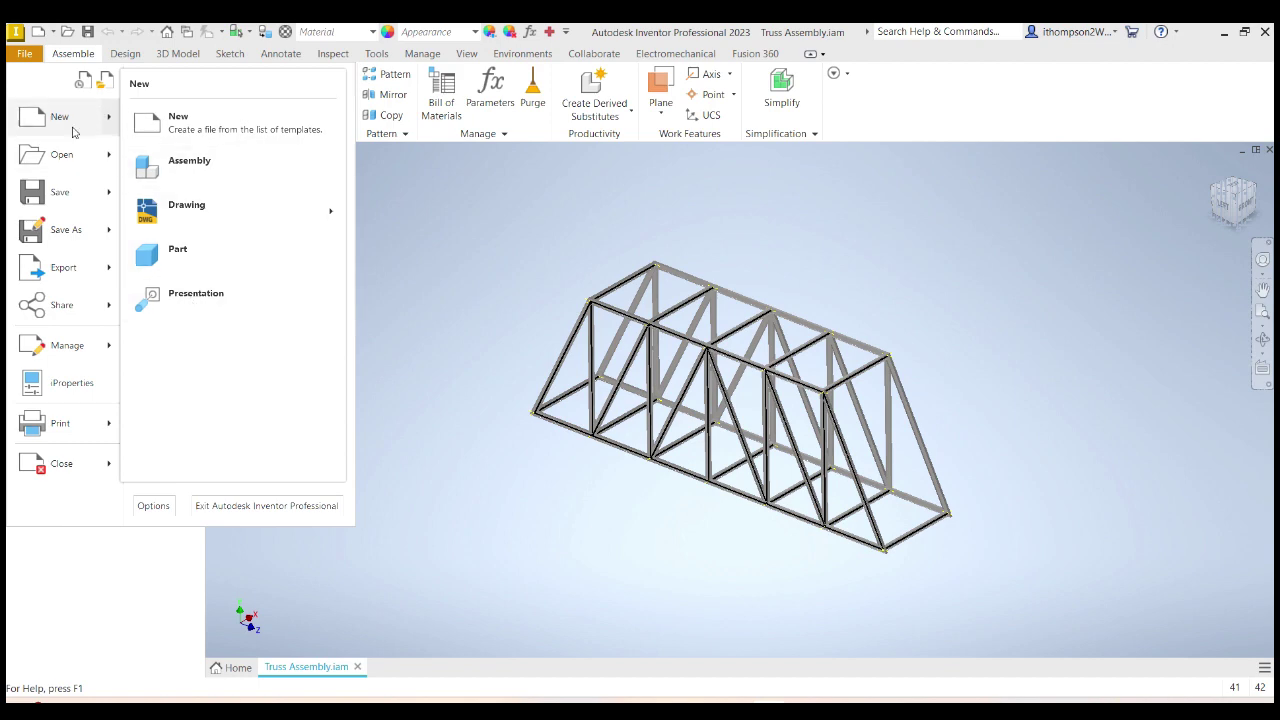
left_click(66, 120)
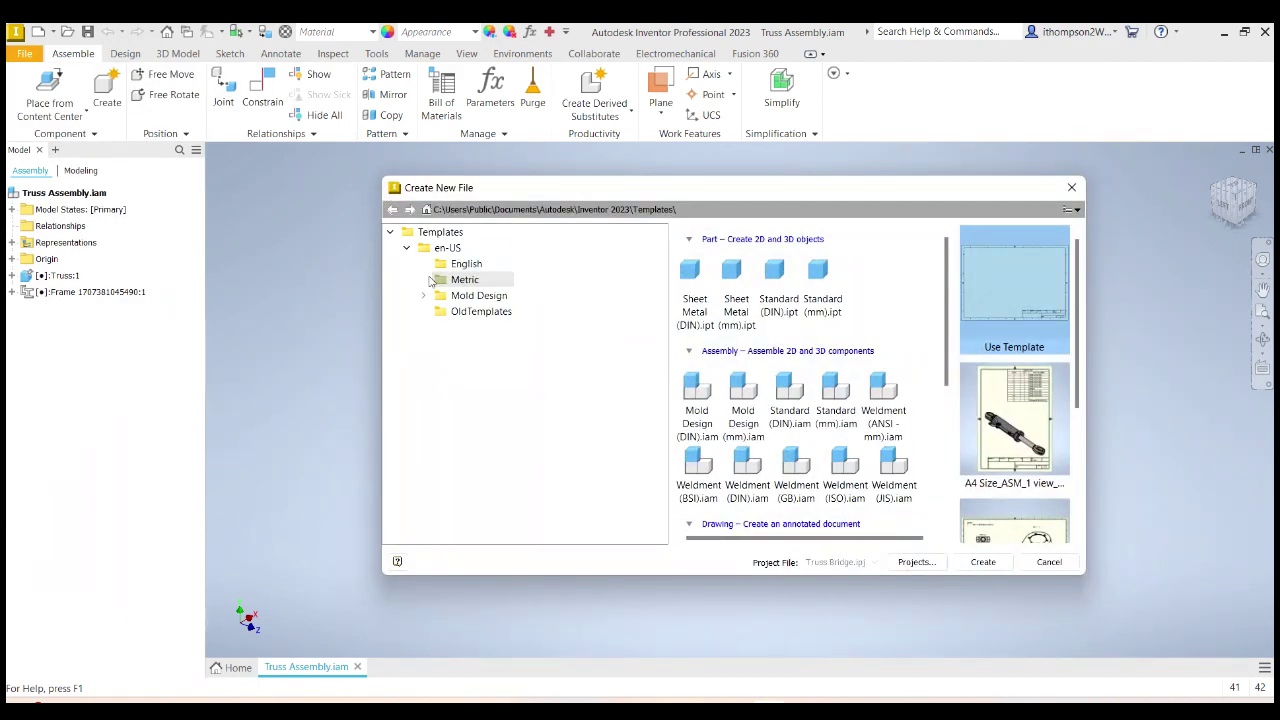
Step: In the Metric templates, scroll to the Drawing templates and create Drawing2 from ISO.idw
left_click(459, 280)
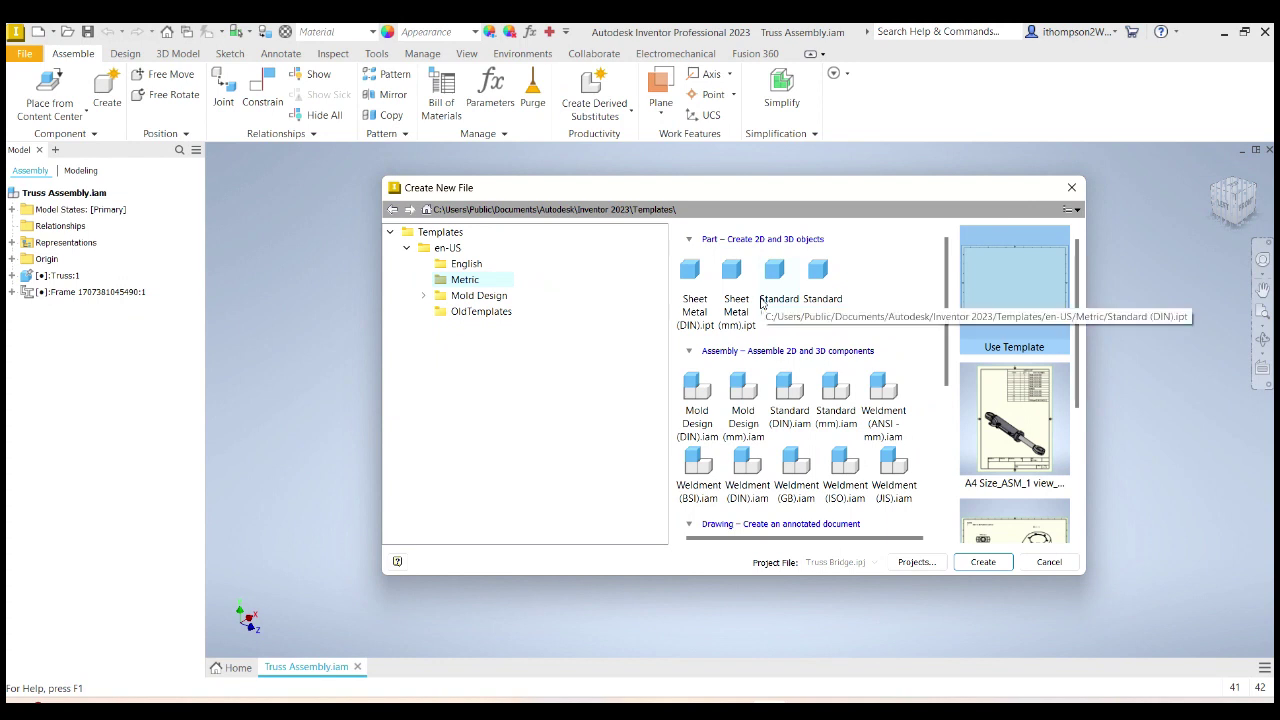
scroll(762, 303, "down", 1)
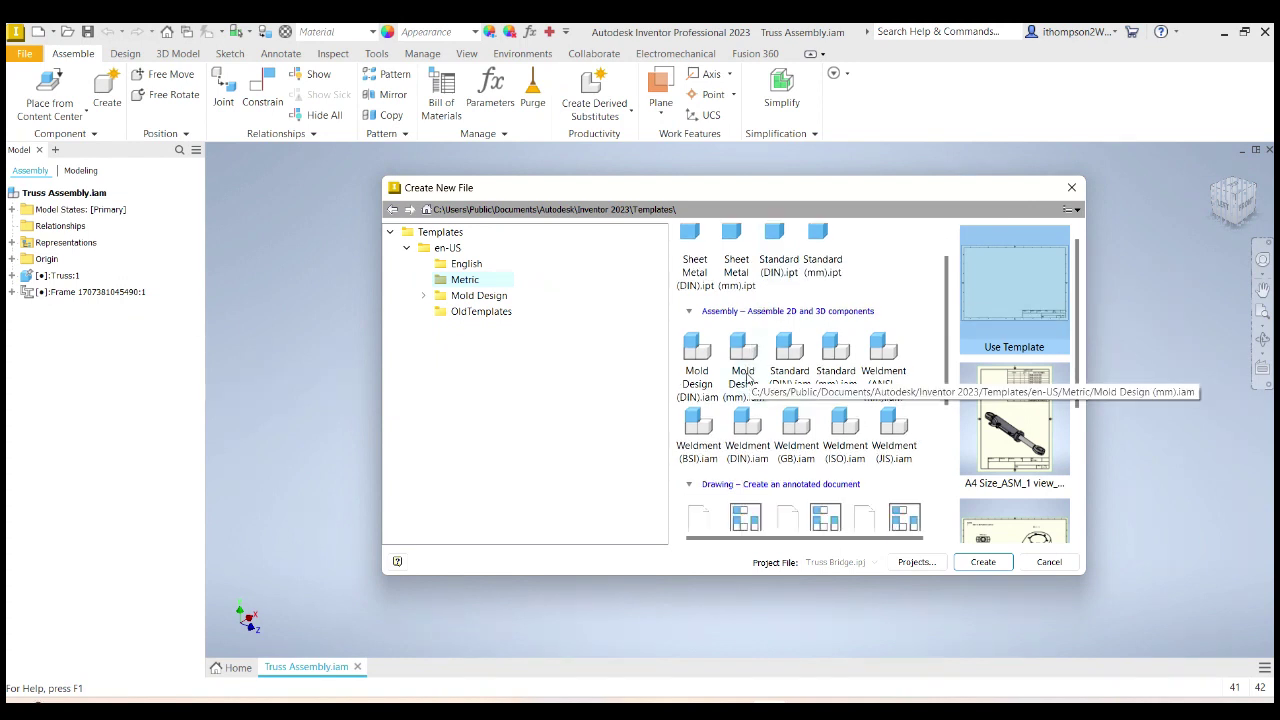
scroll(745, 376, "down", 1)
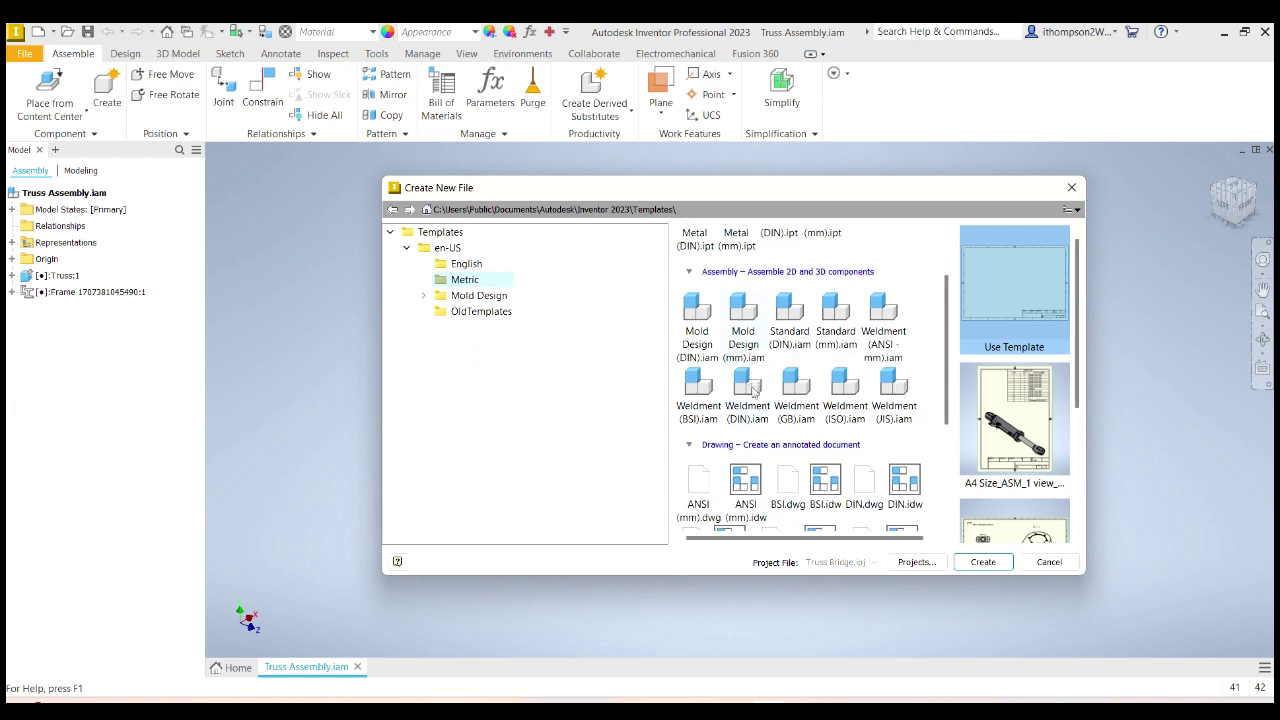
scroll(743, 485, "down", 2)
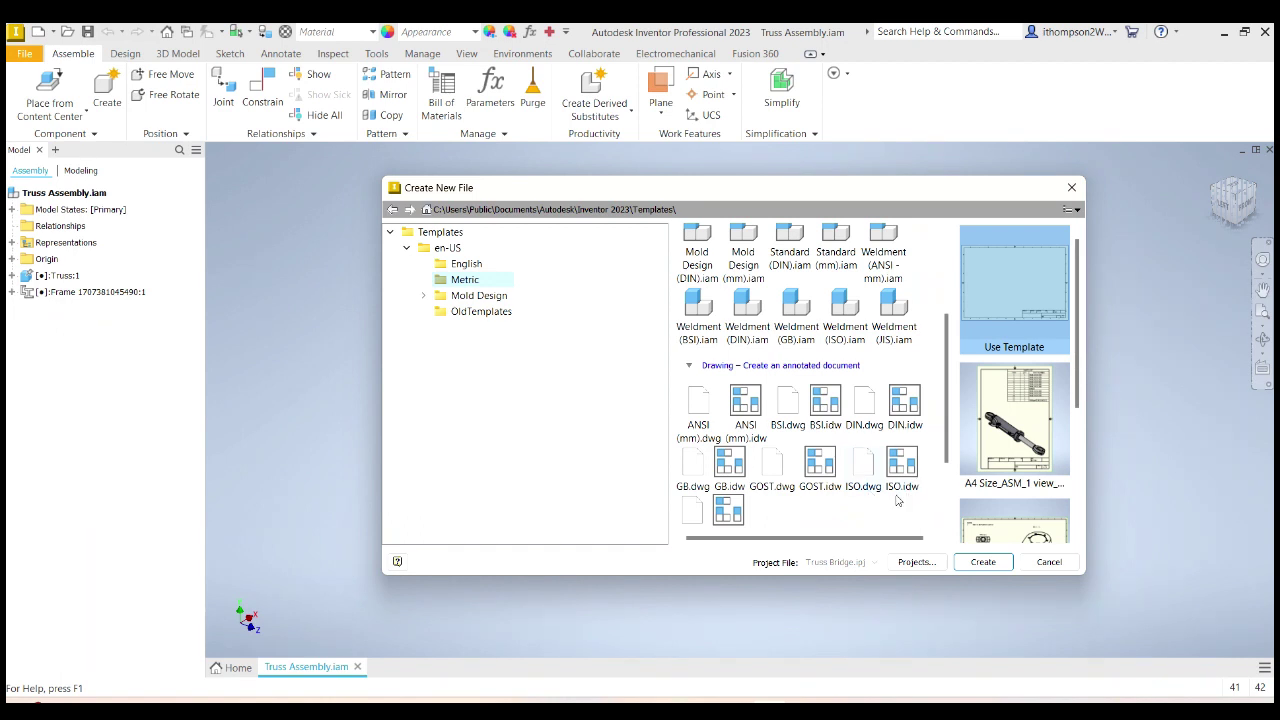
double_click(902, 466)
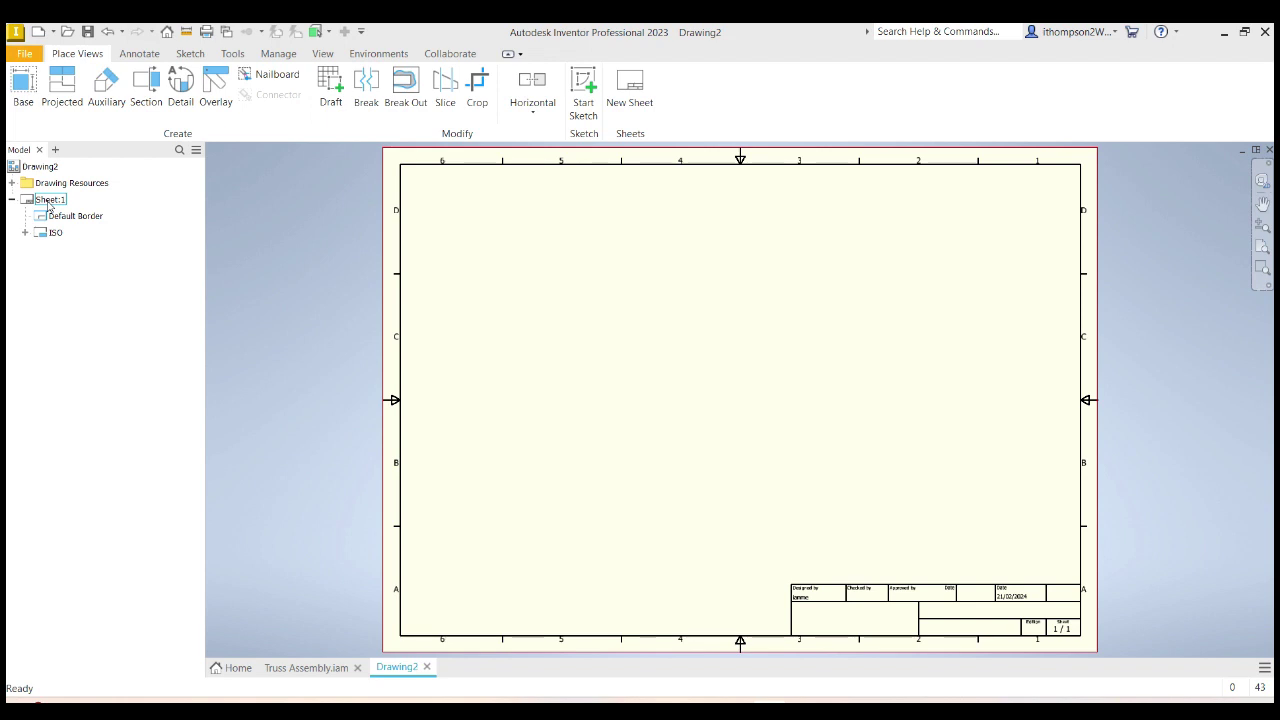
right_click(49, 204)
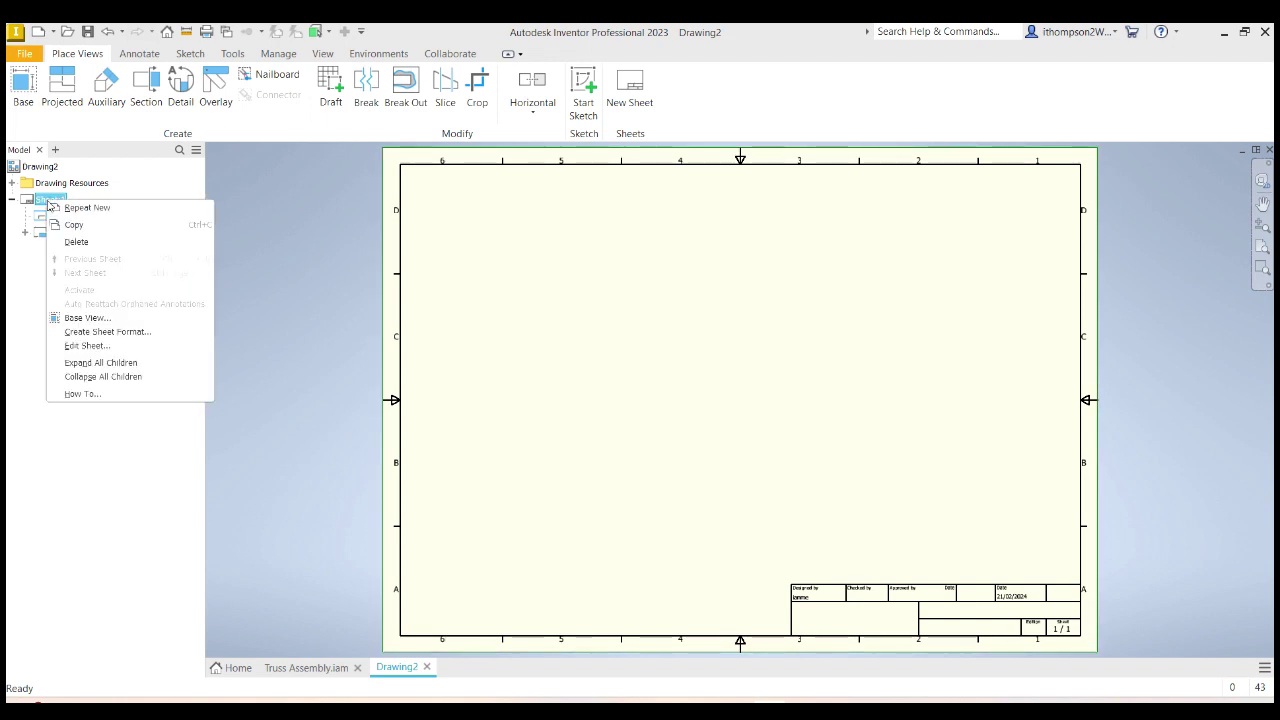
left_click(78, 347)
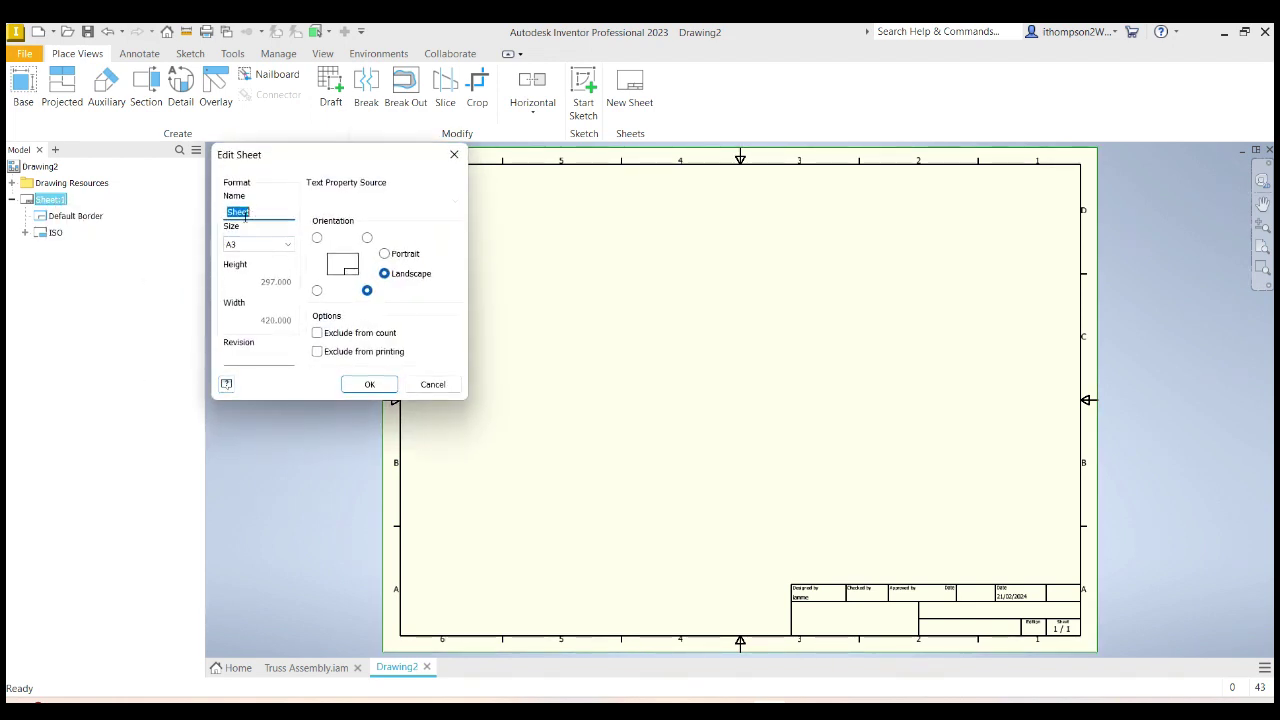
left_click(285, 245)
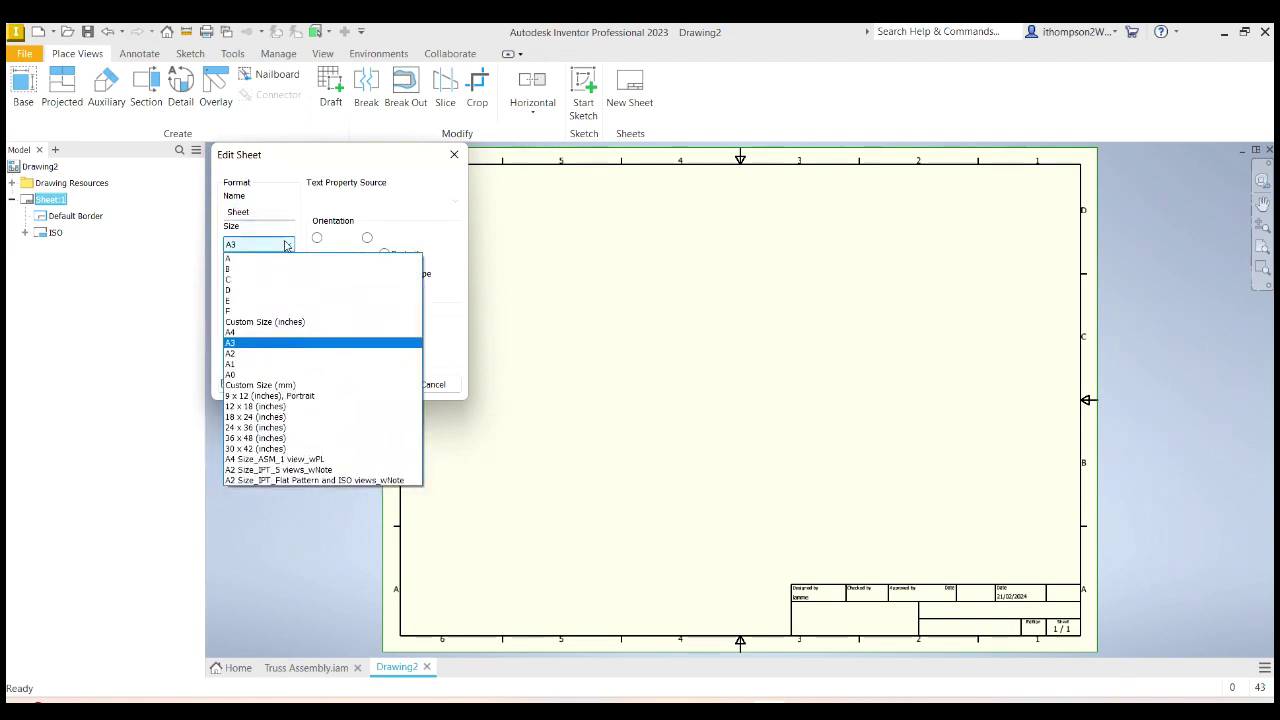
left_click(242, 345)
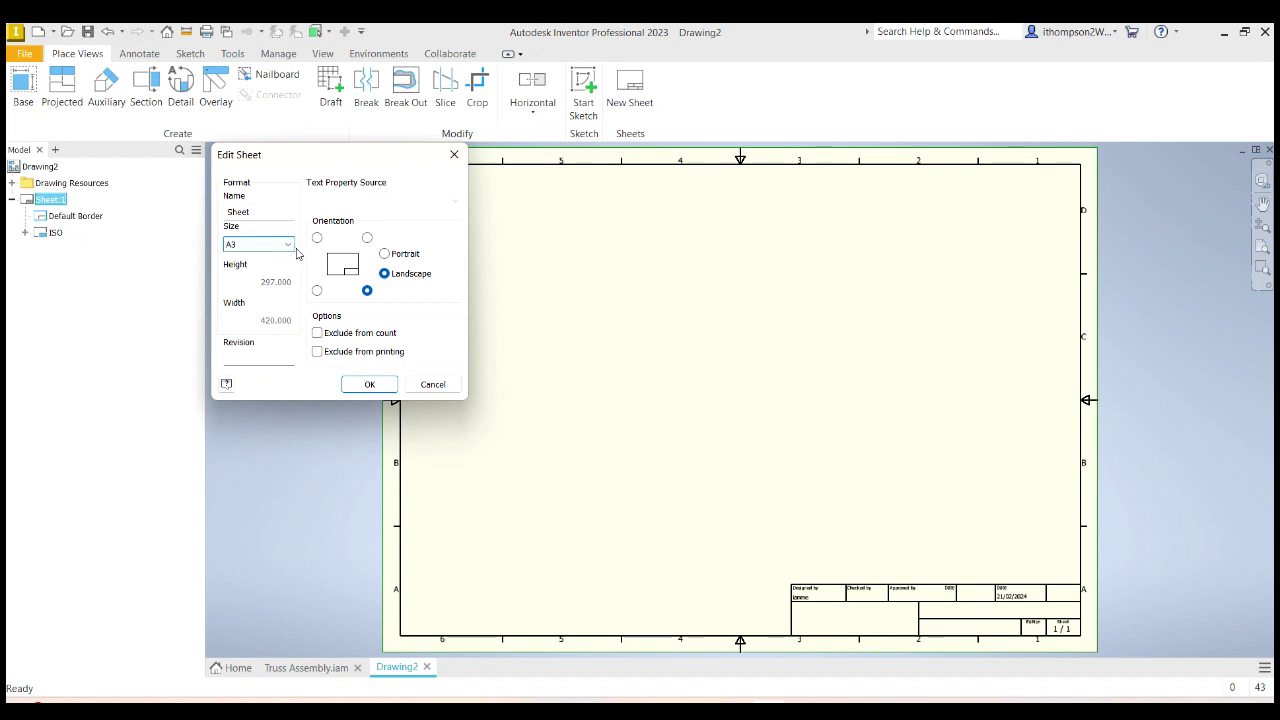
left_click(385, 274)
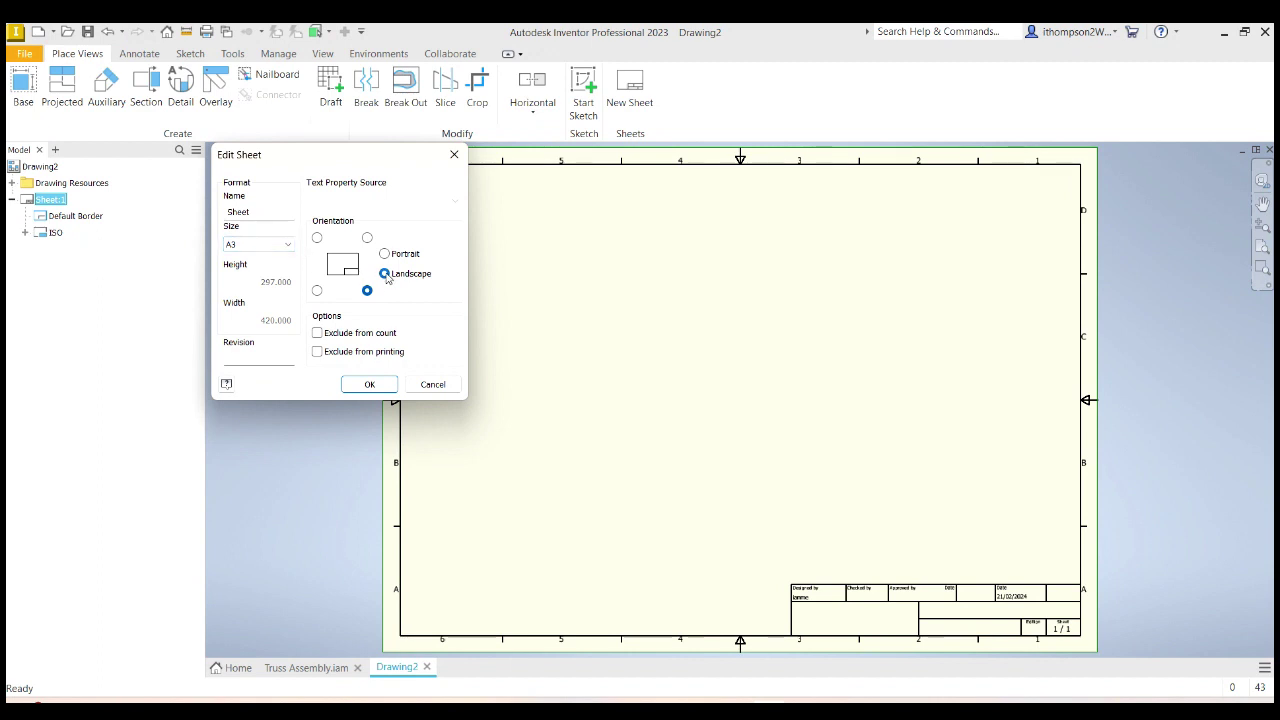
left_click(372, 385)
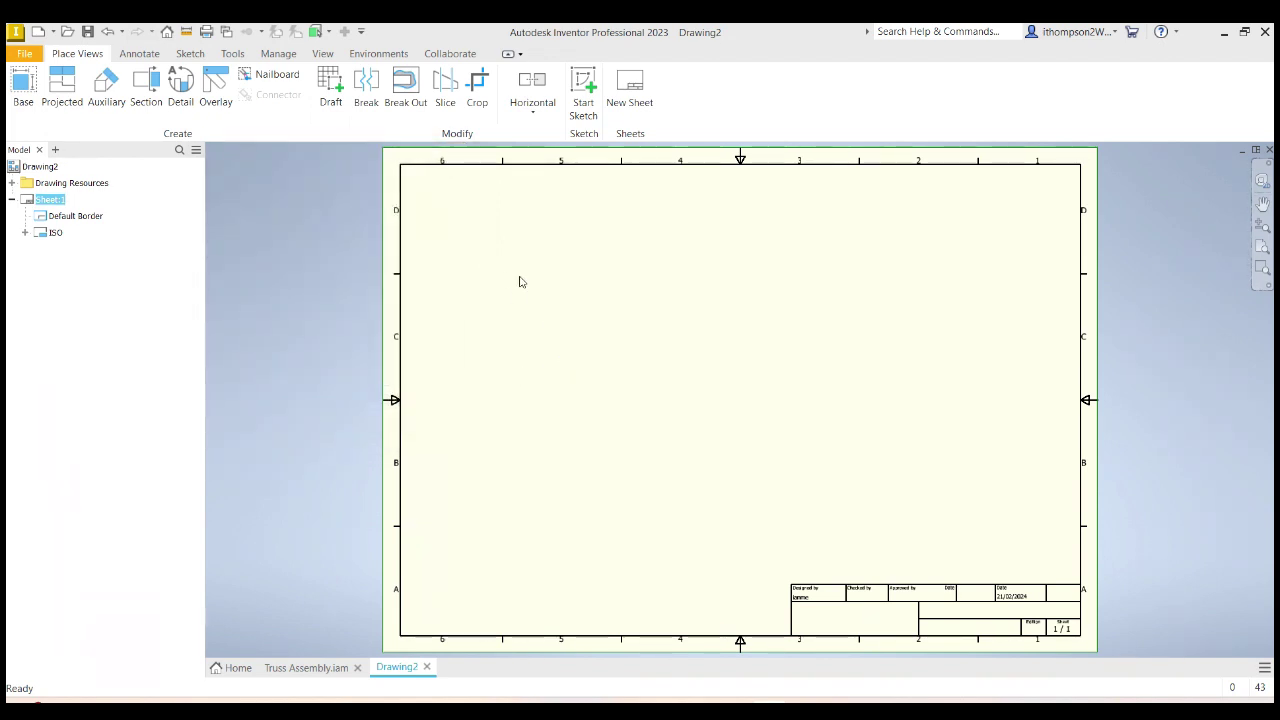
left_click(275, 58)
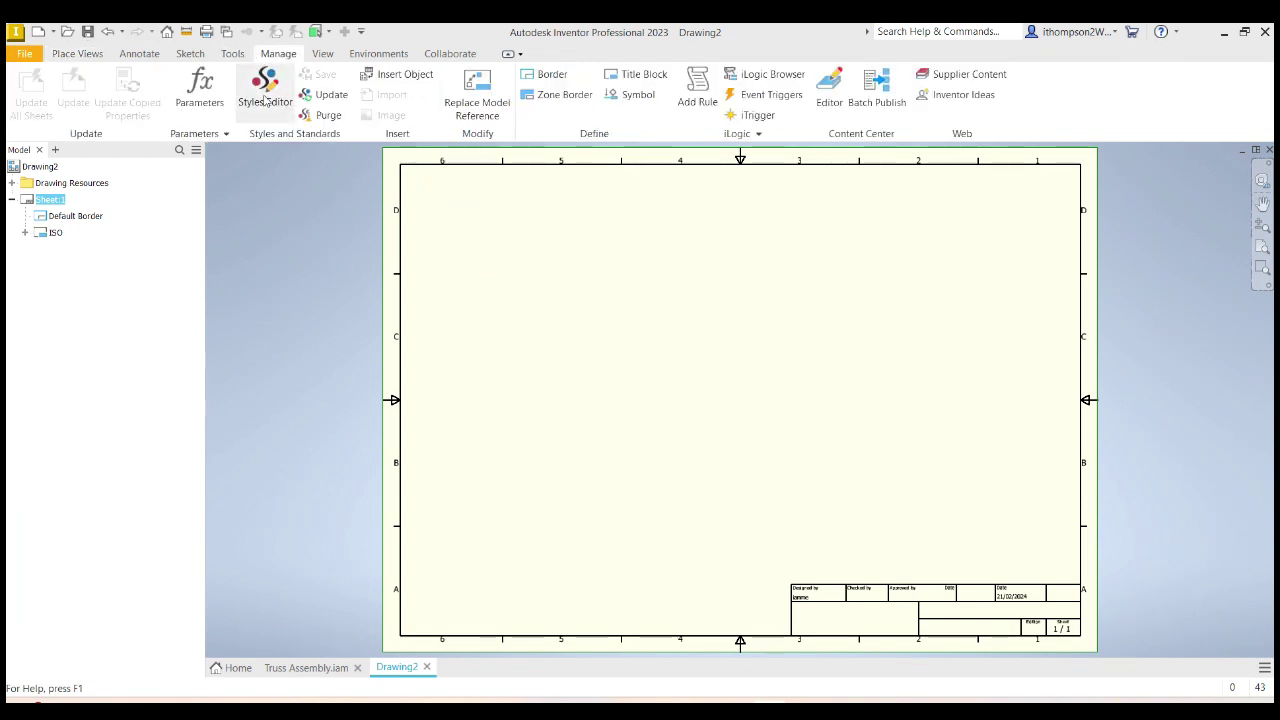
Step: In the Styles Editor, give the Default (ISO) dimension style metre linear units and a period decimal marker
left_click(265, 90)
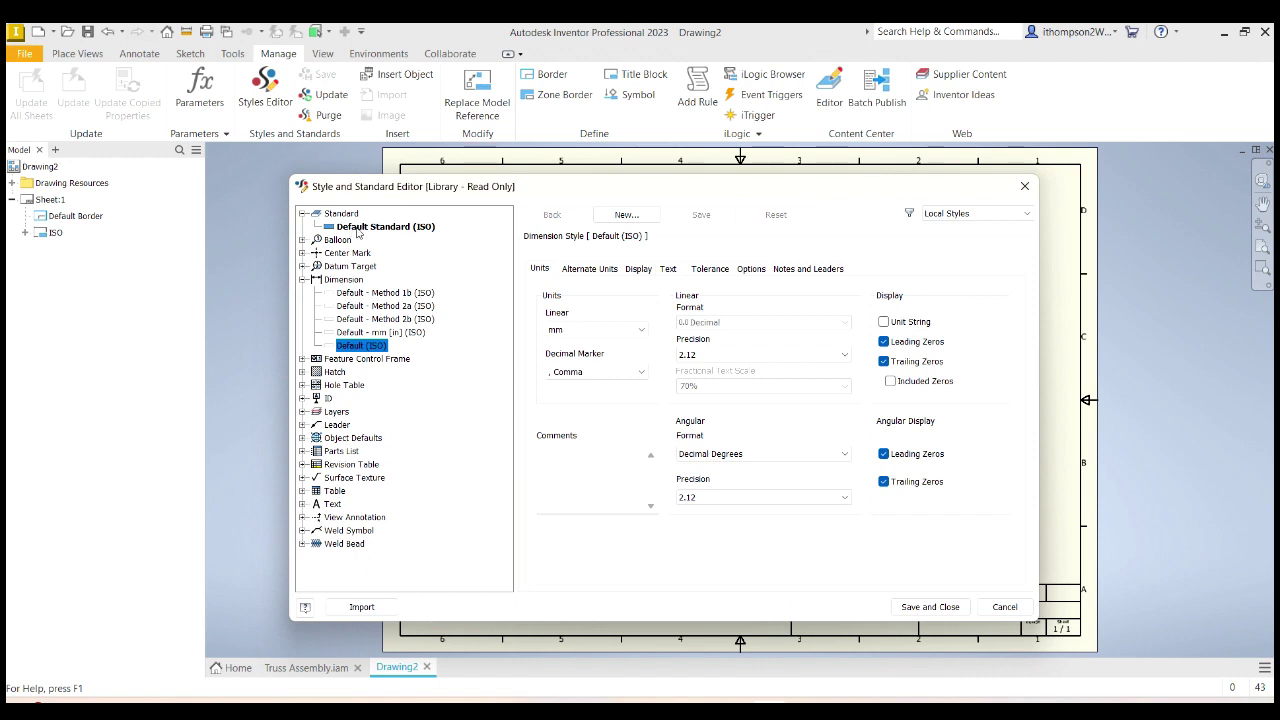
left_click(421, 229)
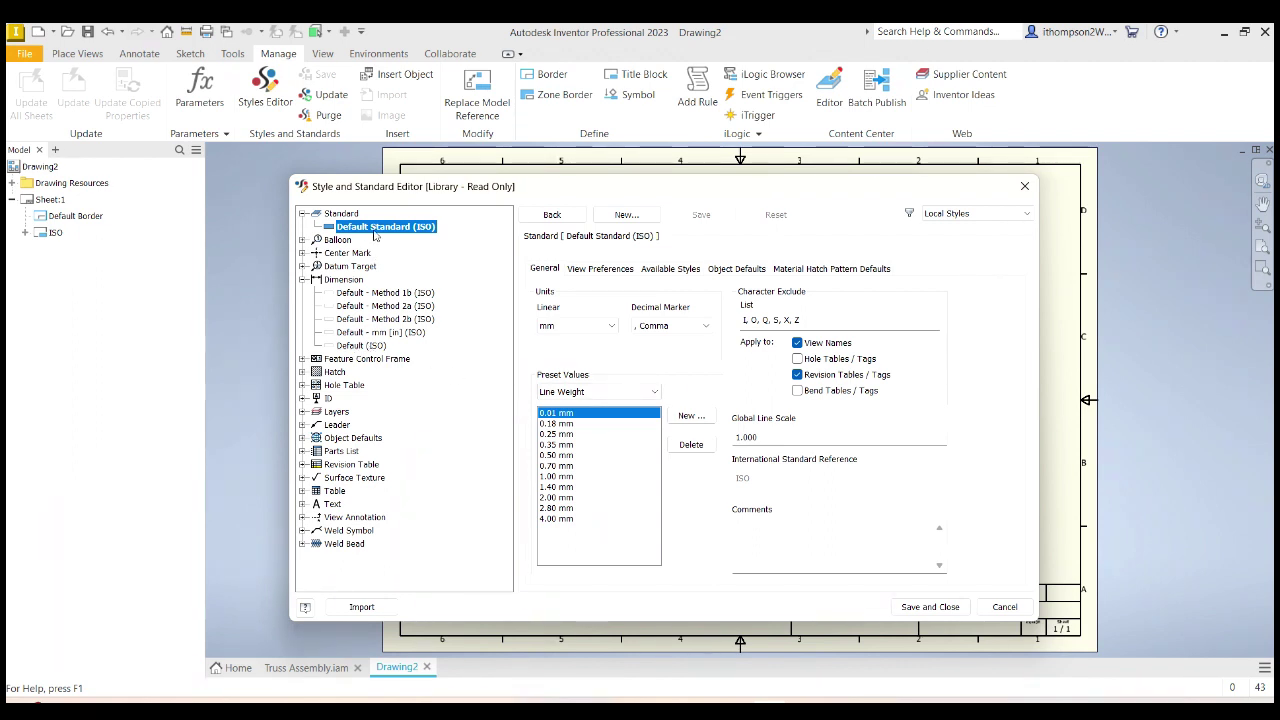
left_click(362, 346)
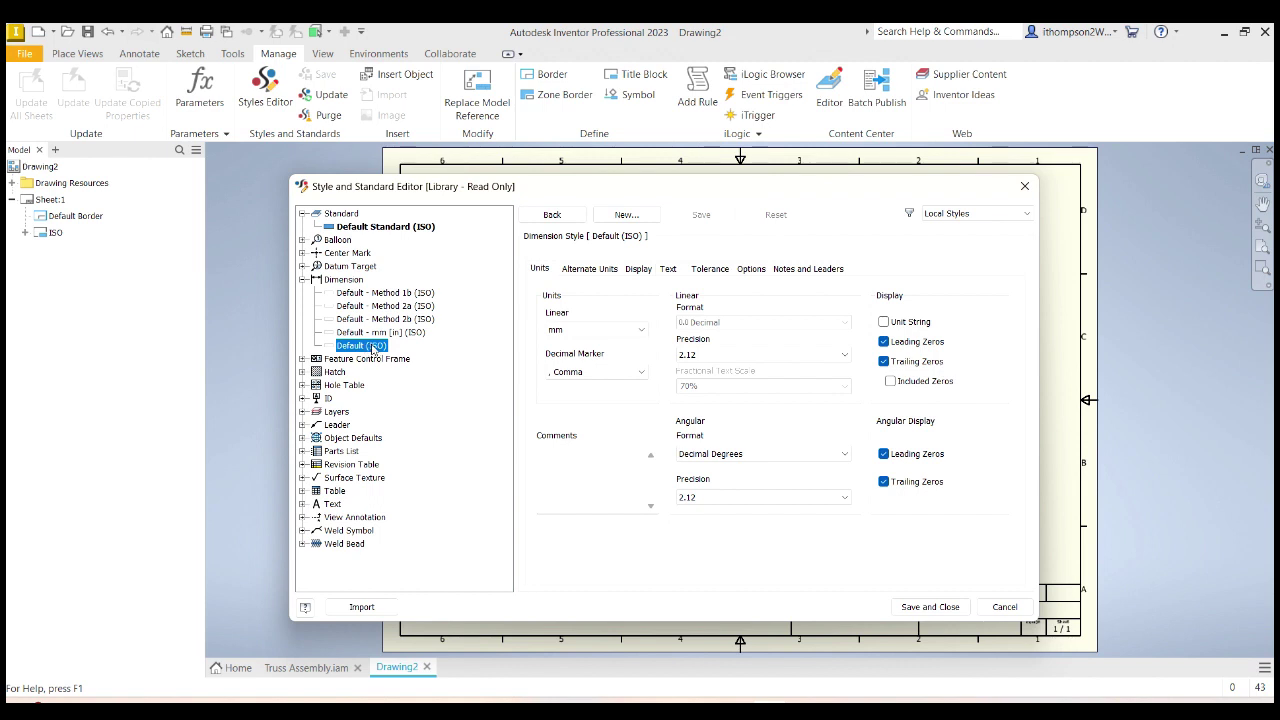
left_click(570, 336)
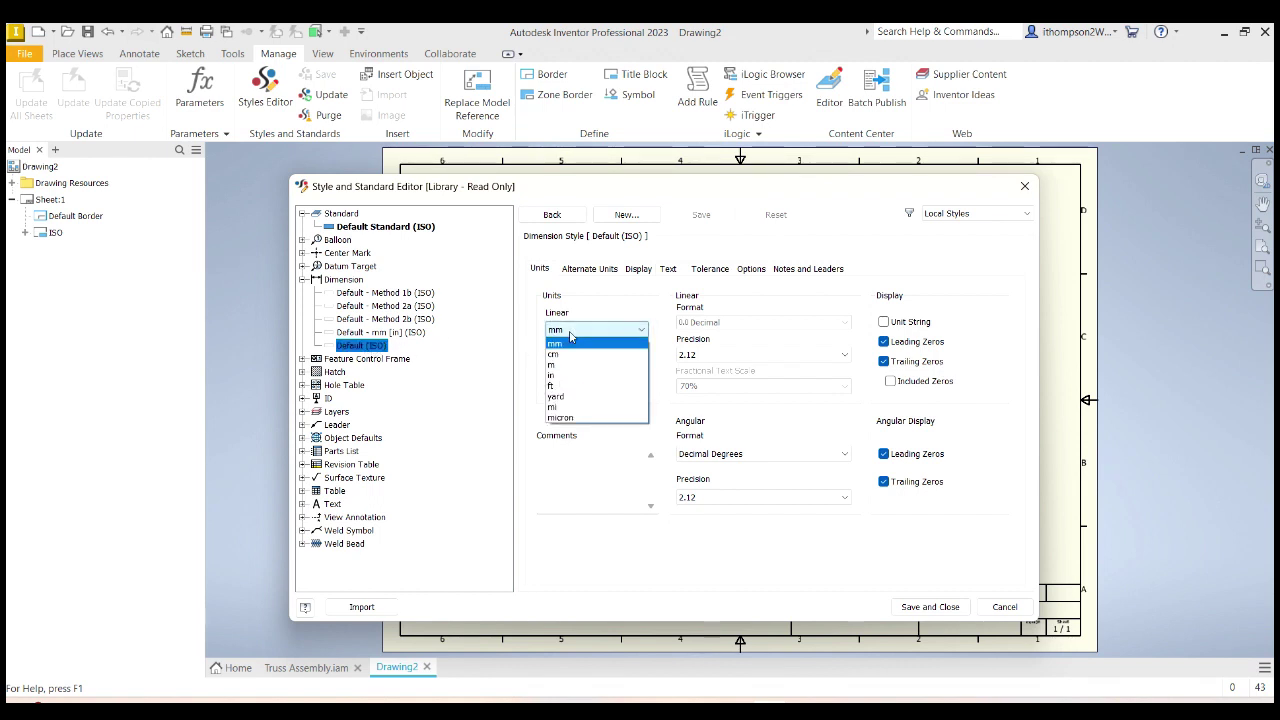
left_click(566, 366)
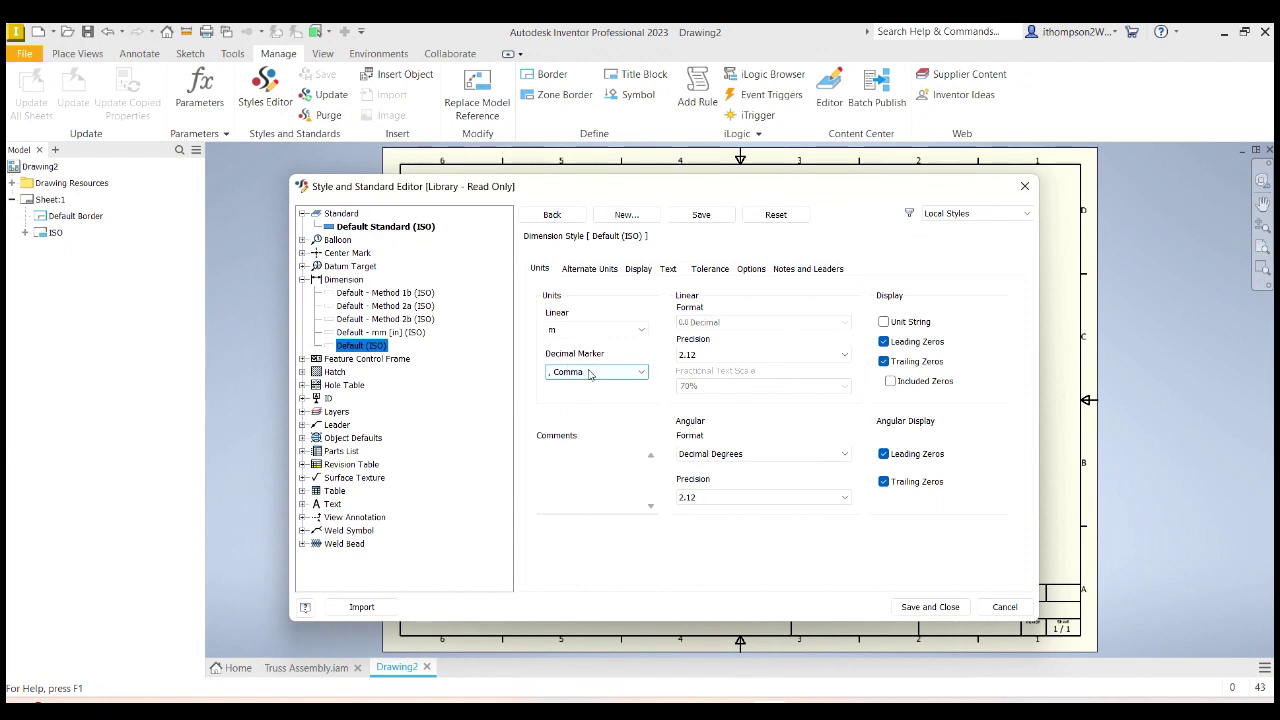
left_click(590, 373)
left_click(567, 397)
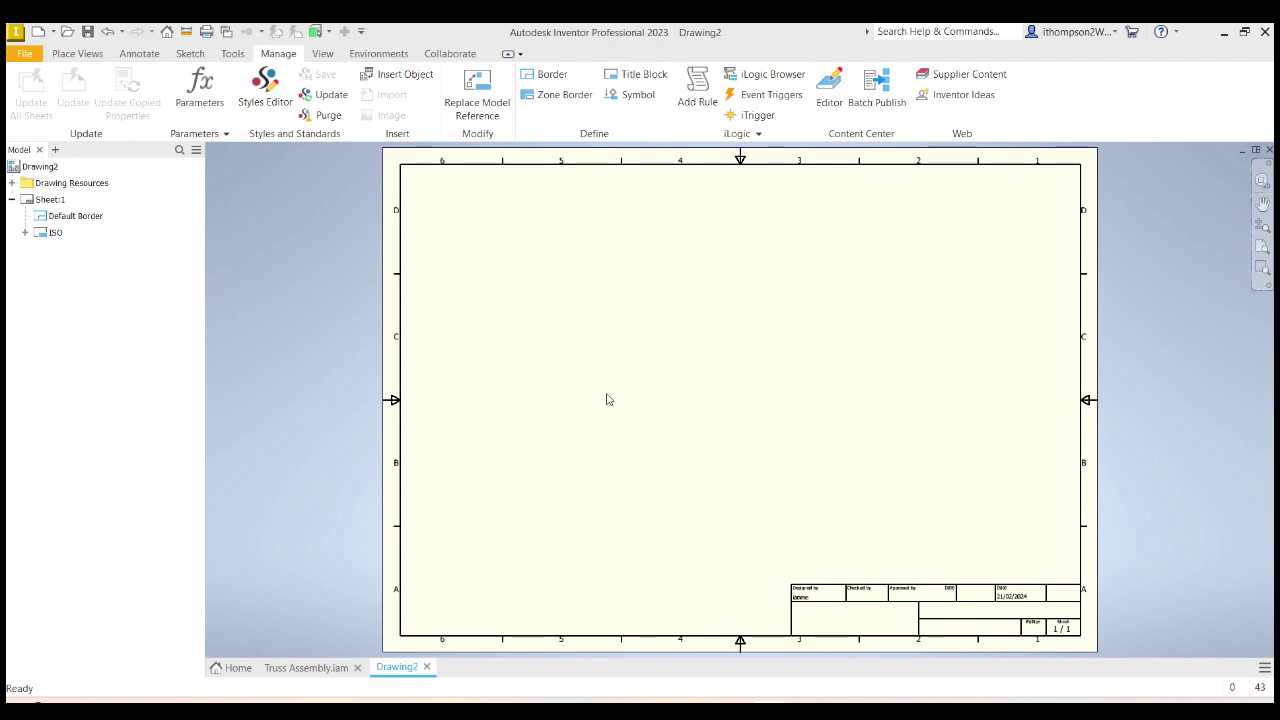
left_click(42, 167)
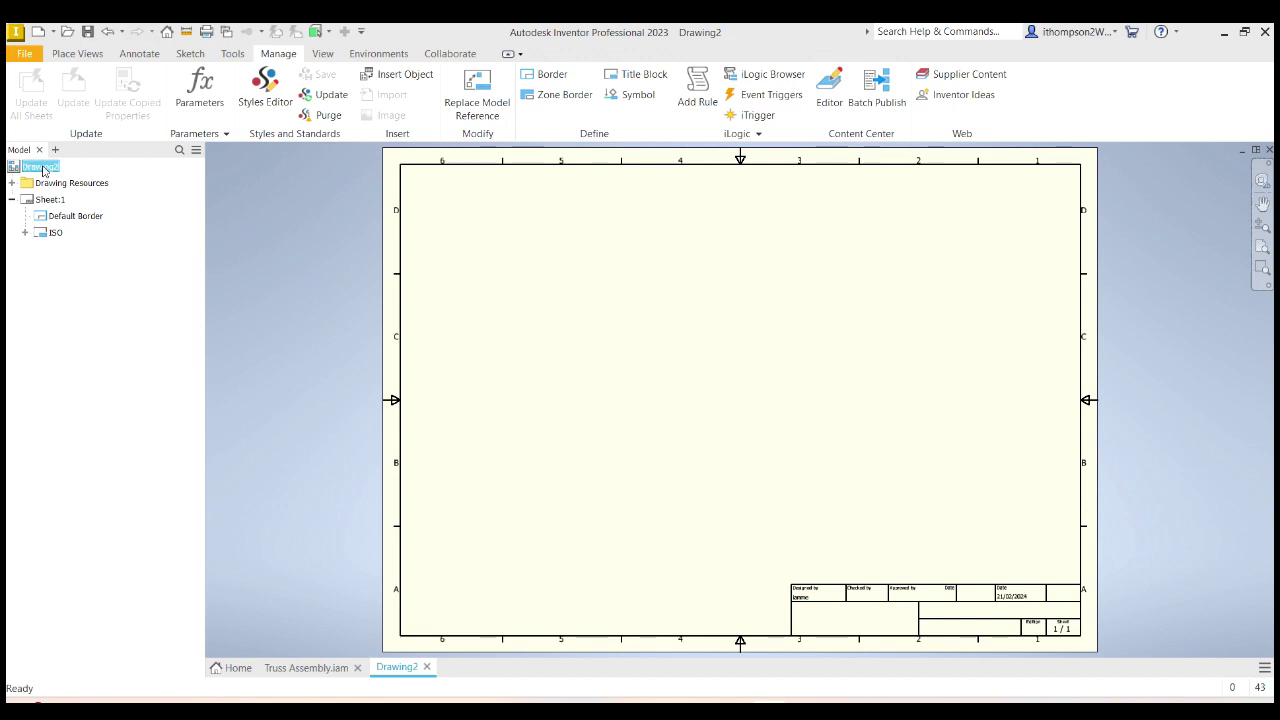
Step: Open Drawing2's iProperties and set the Summary title to 'Truss Bridge'
right_click(43, 170)
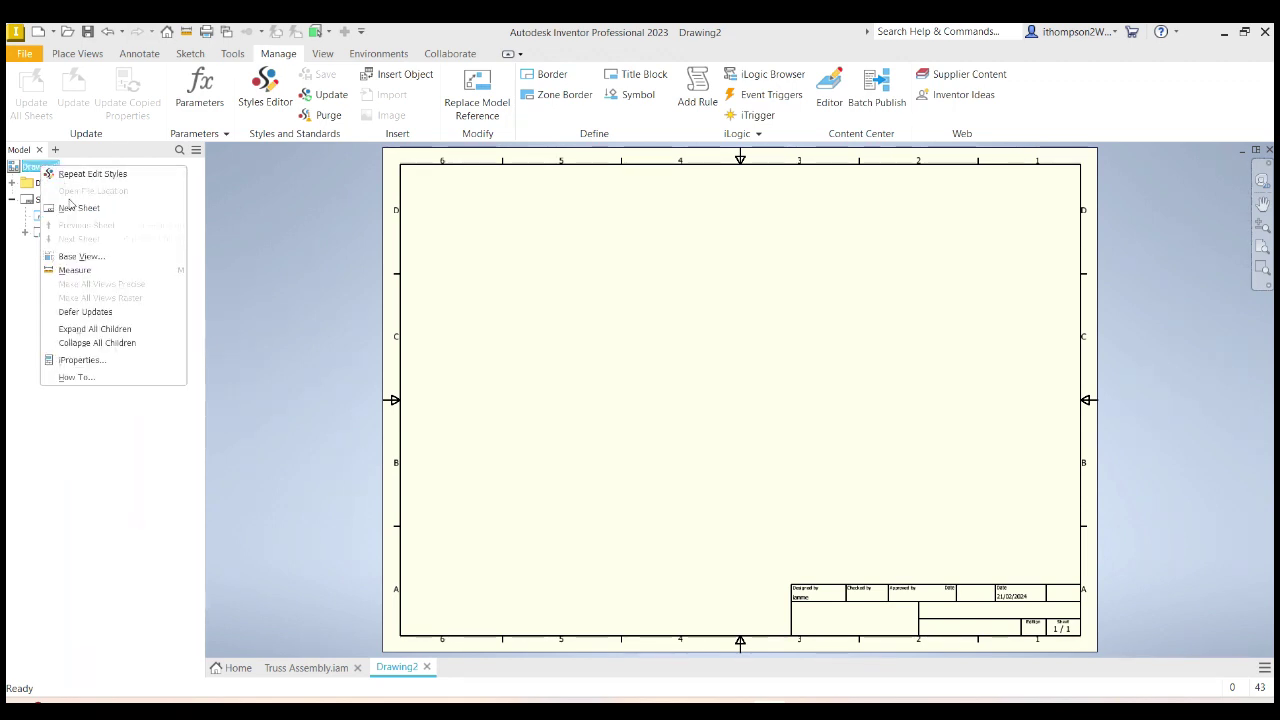
left_click(82, 361)
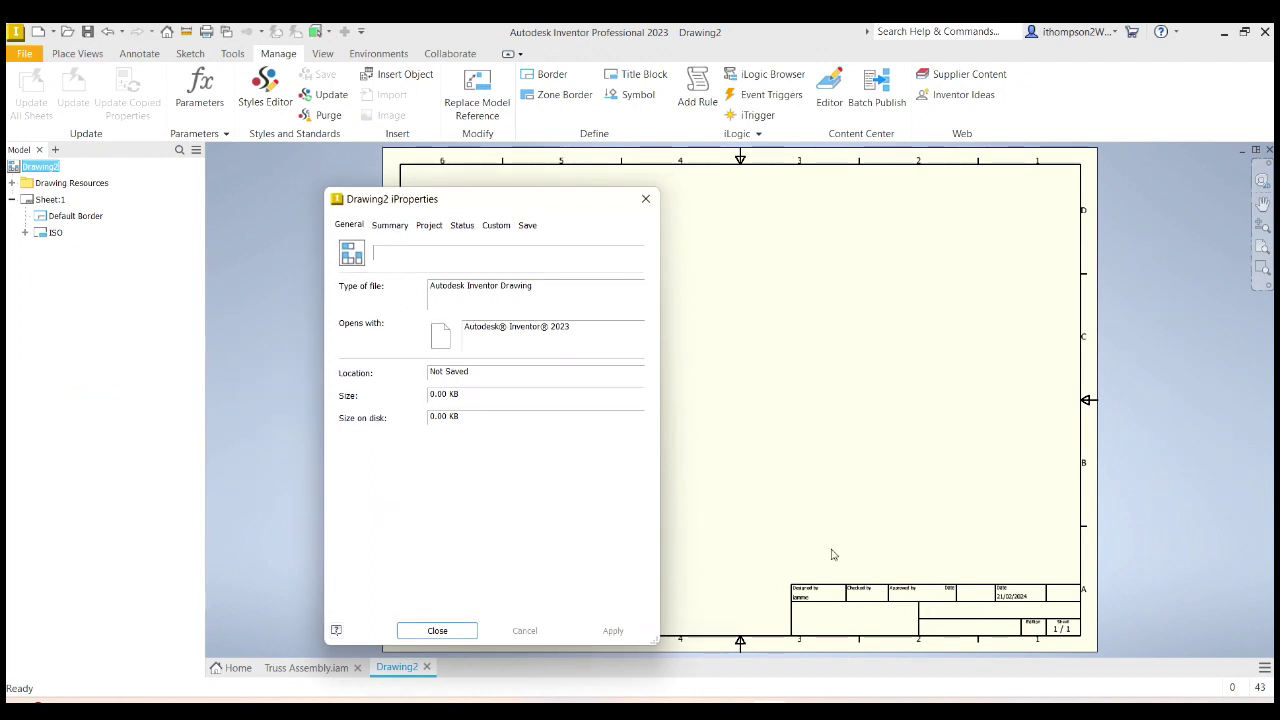
left_click(389, 226)
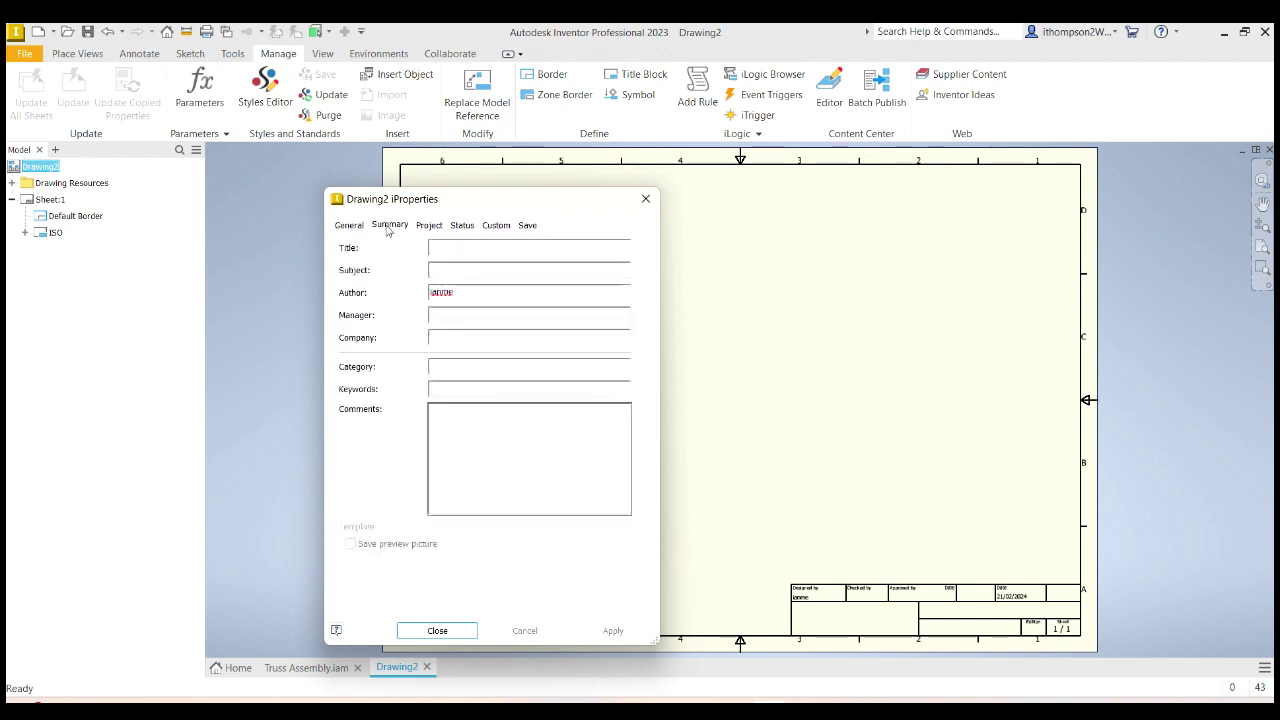
left_click(466, 246)
type("Truss Bridge Draw")
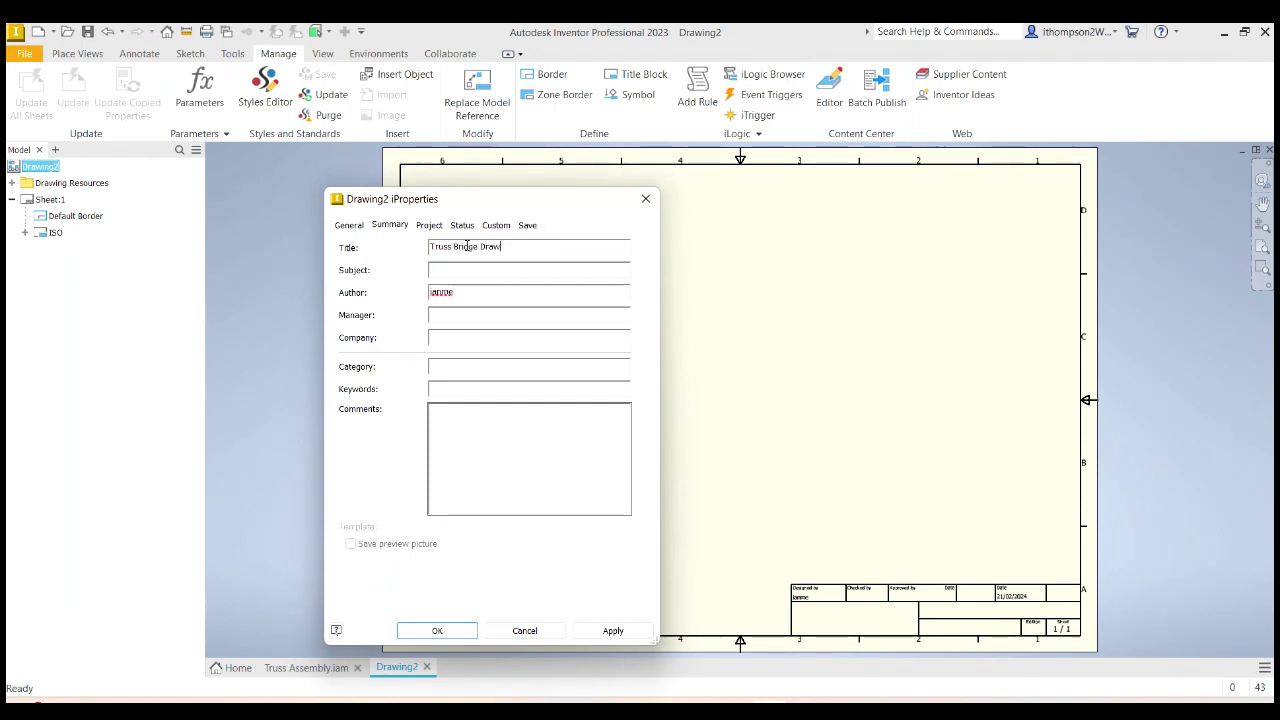
key("BackSpace")
key("BackSpace")
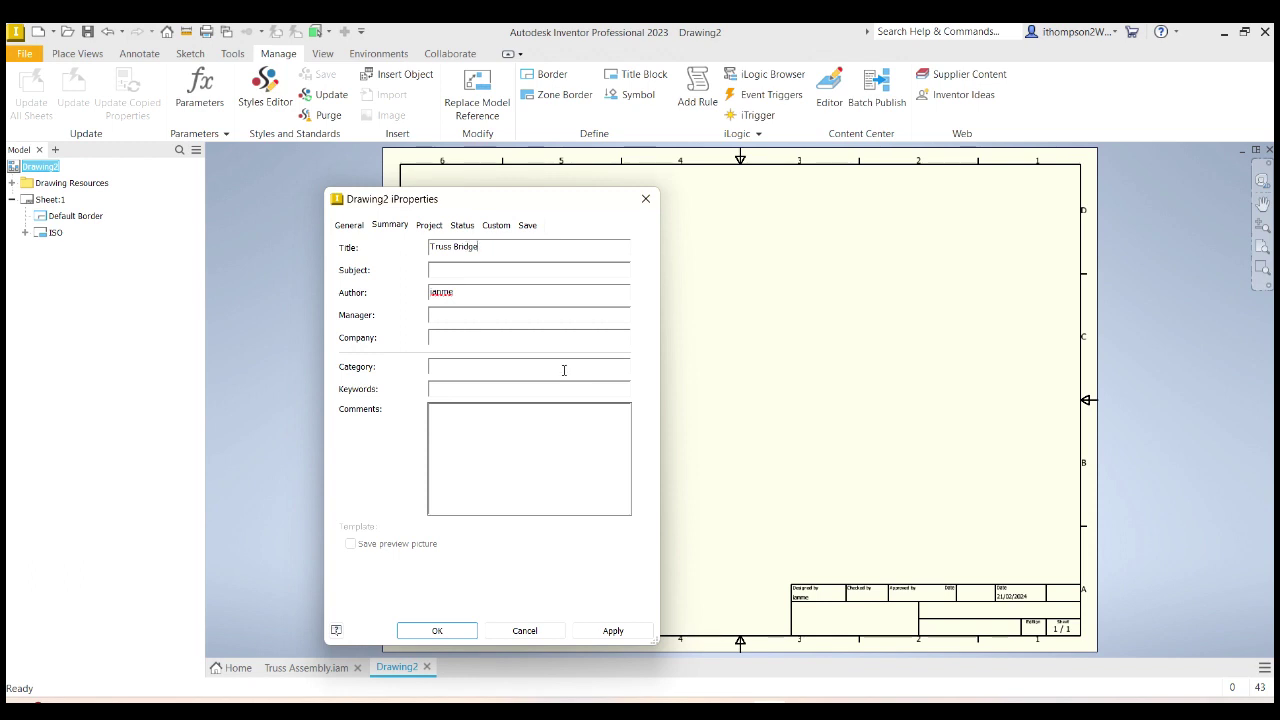
left_click(618, 631)
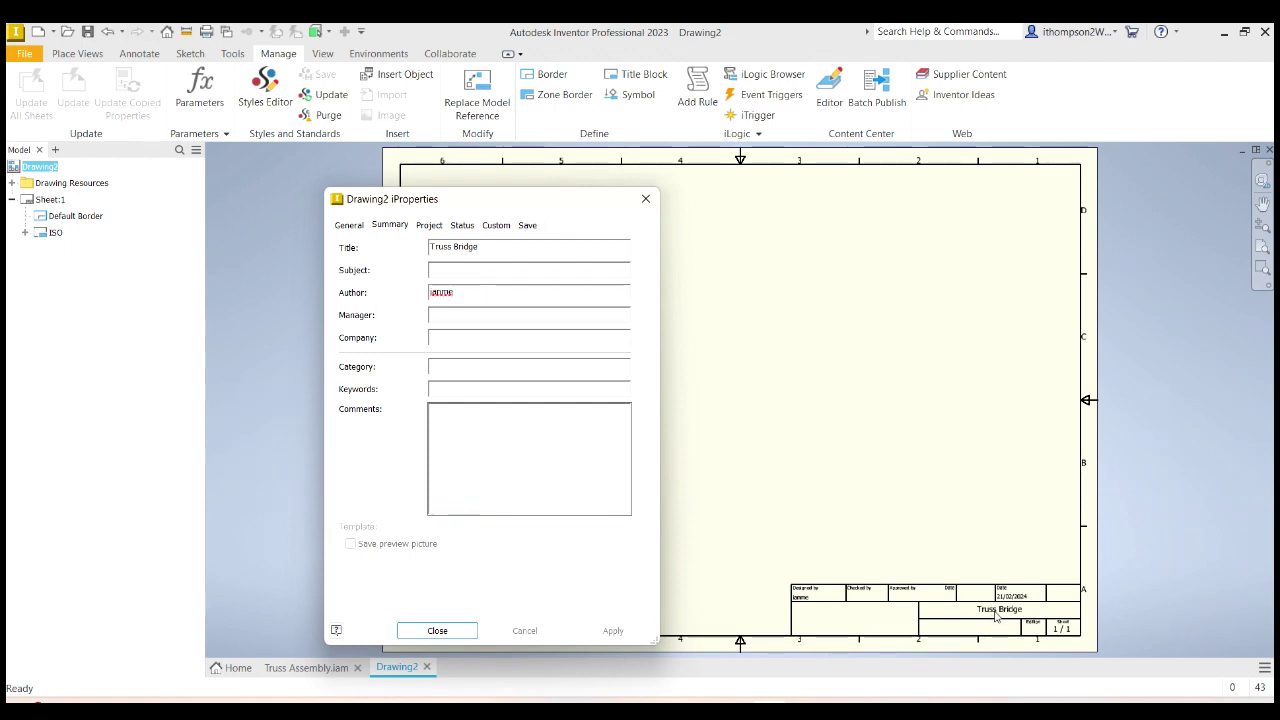
Step: Replace the author with the teacher's name and enter the college name as Company
double_click(444, 293)
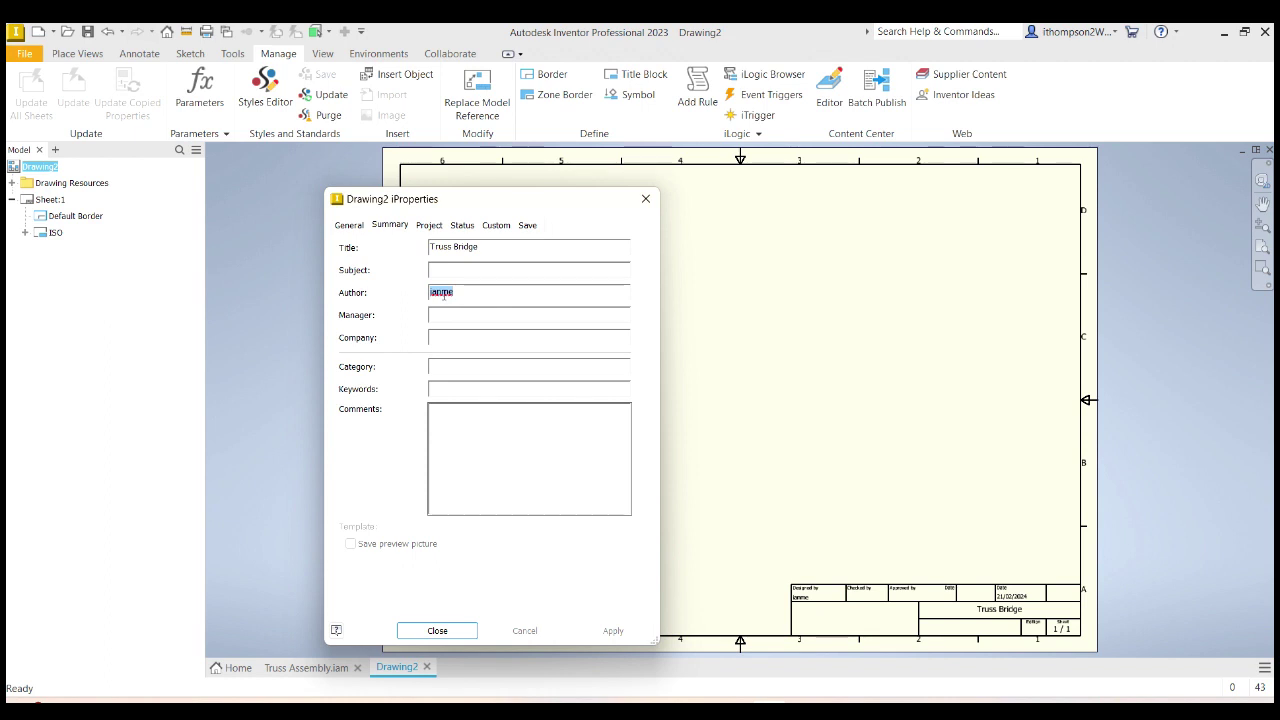
type("Mr Thompson")
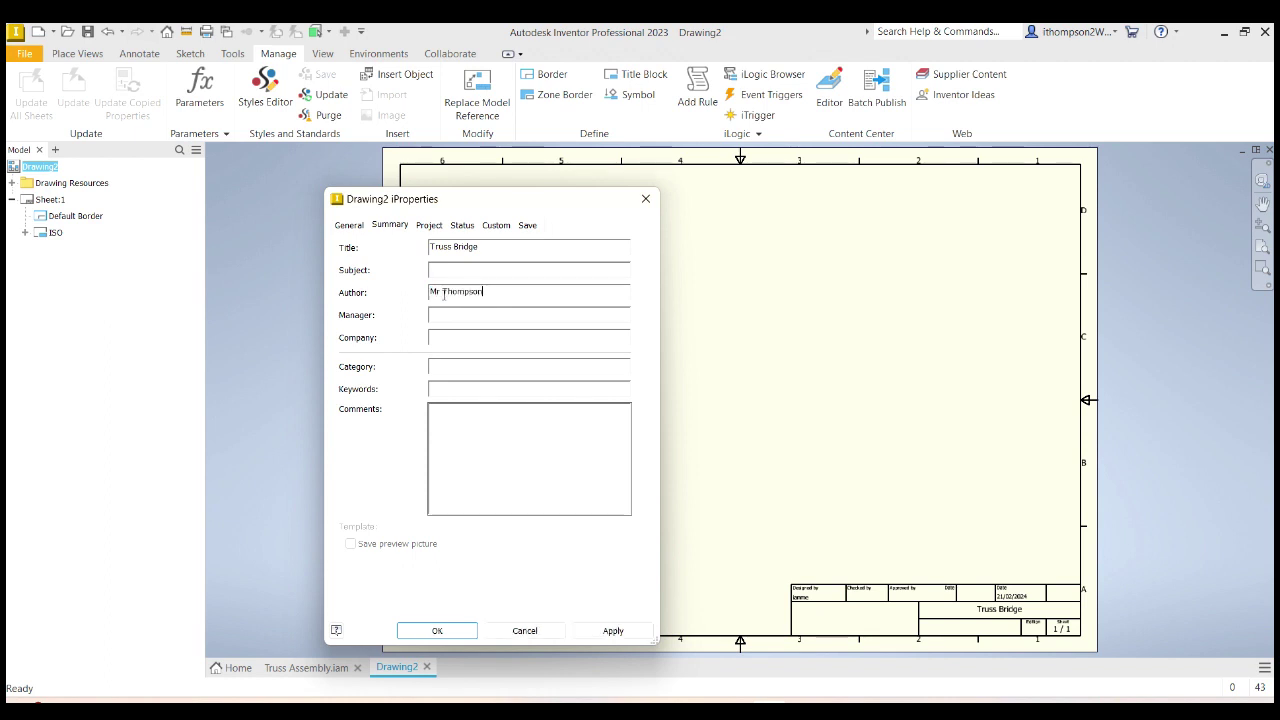
left_click(611, 632)
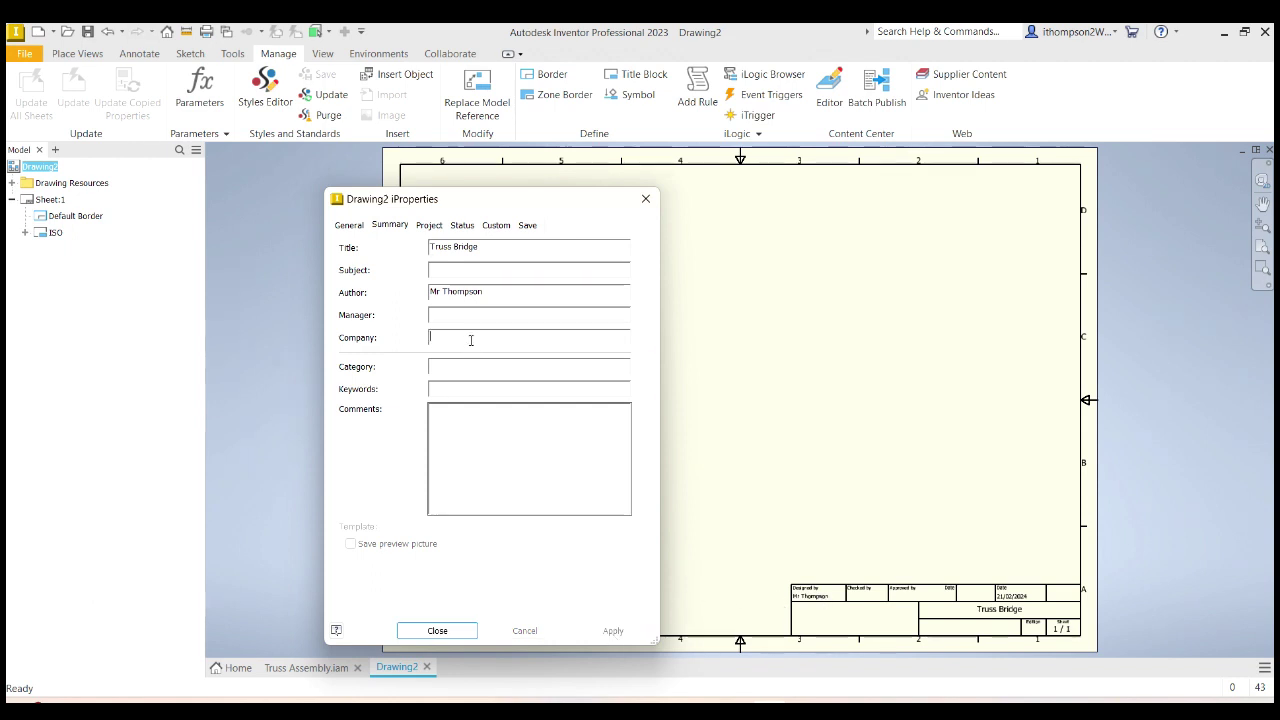
type("Fiath")
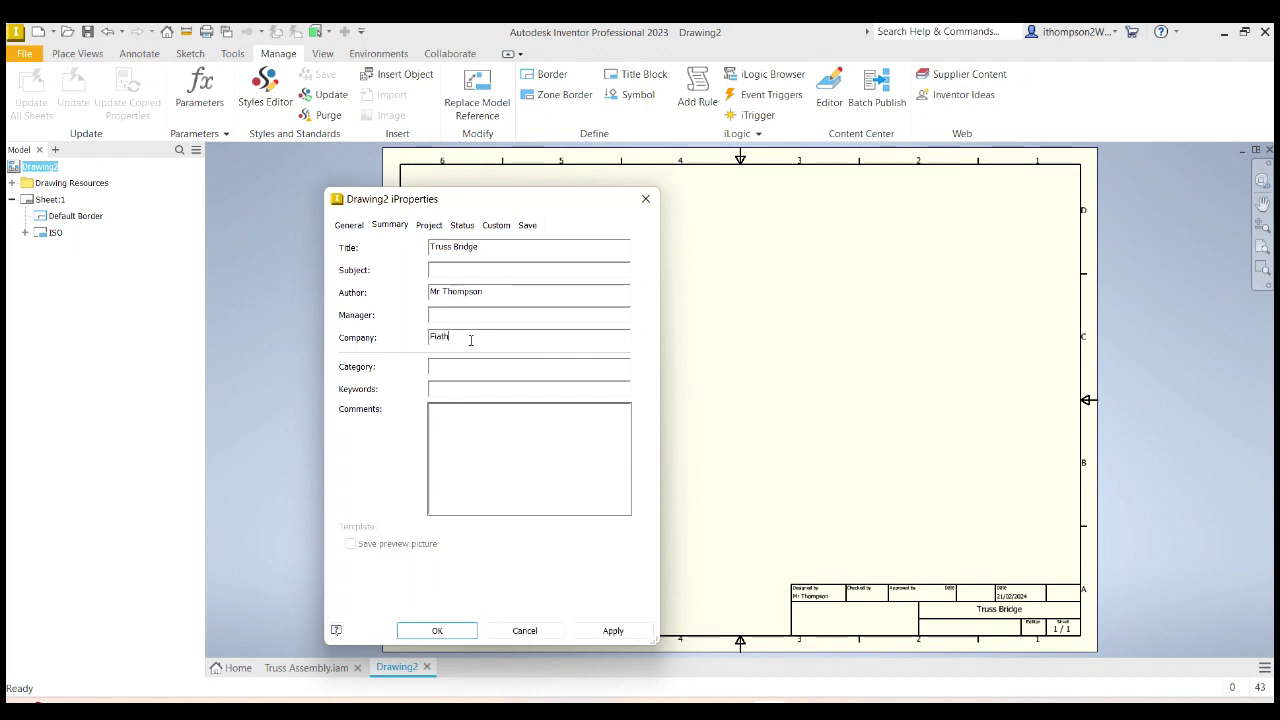
key("BackSpace")
key("BackSpace")
key("BackSpace")
key("BackSpace")
key("BackSpace")
type("aith Lut")
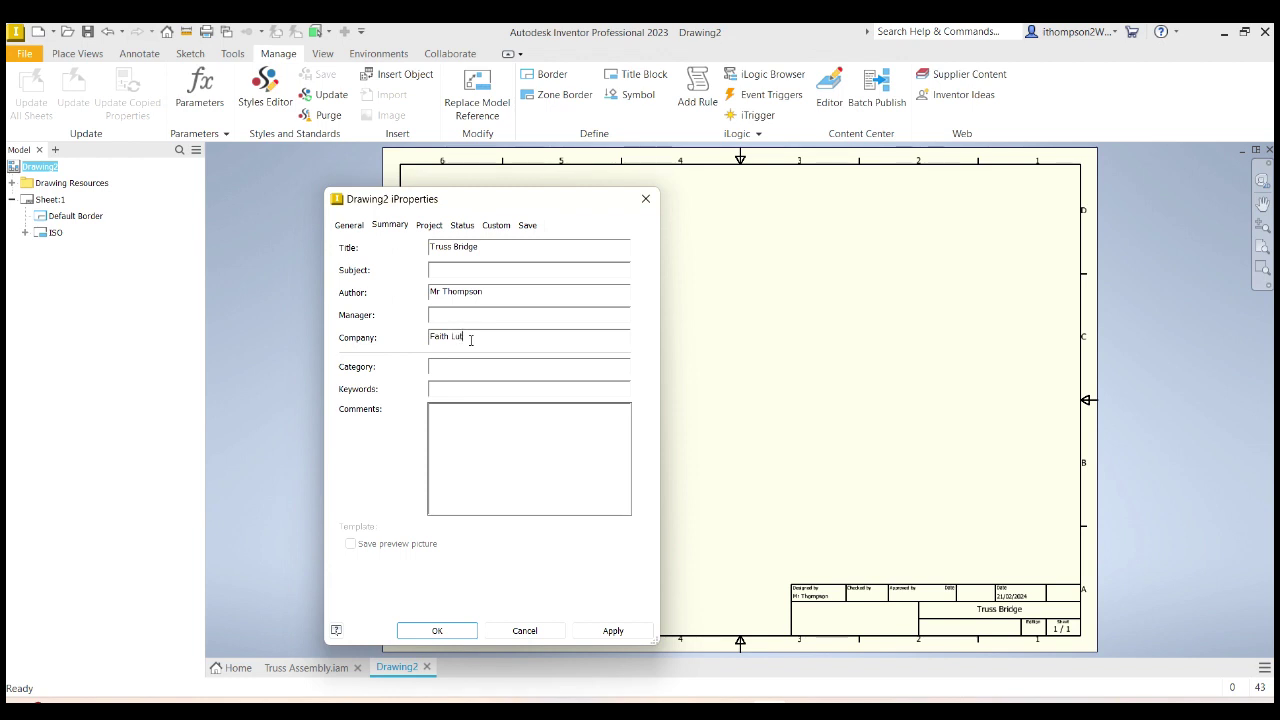
type("heran College P")
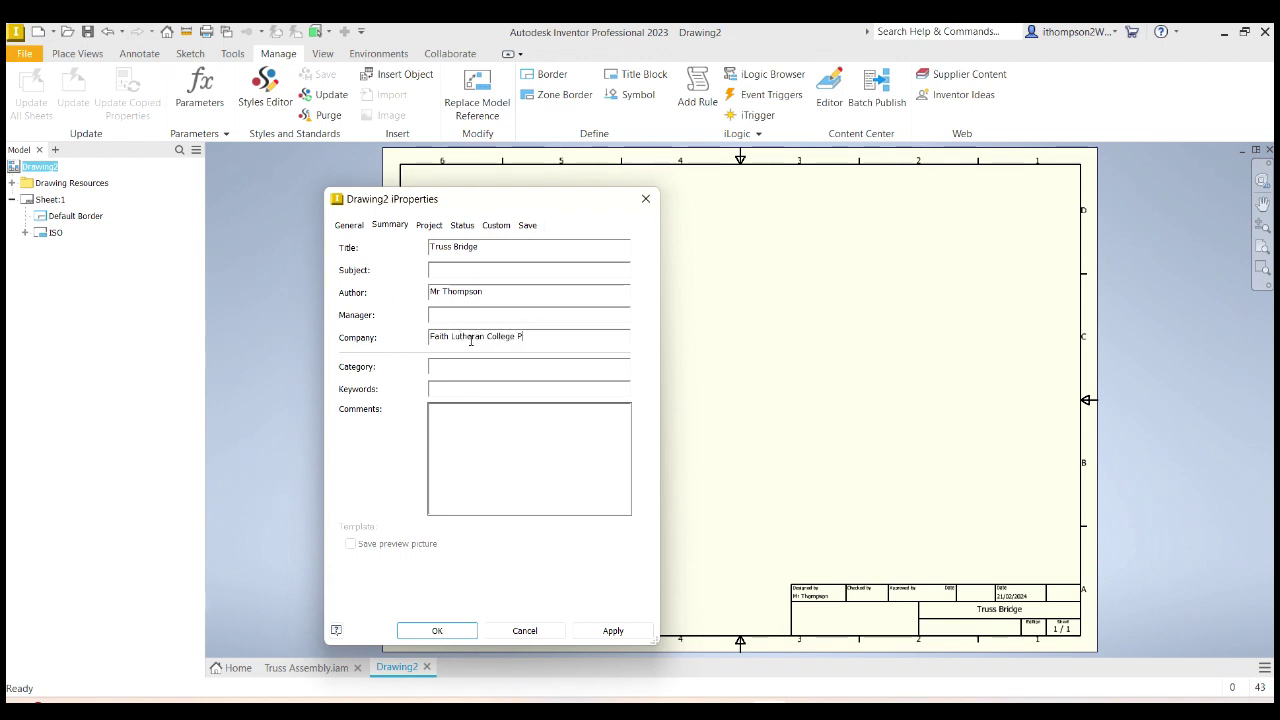
type("lainland")
left_click(611, 630)
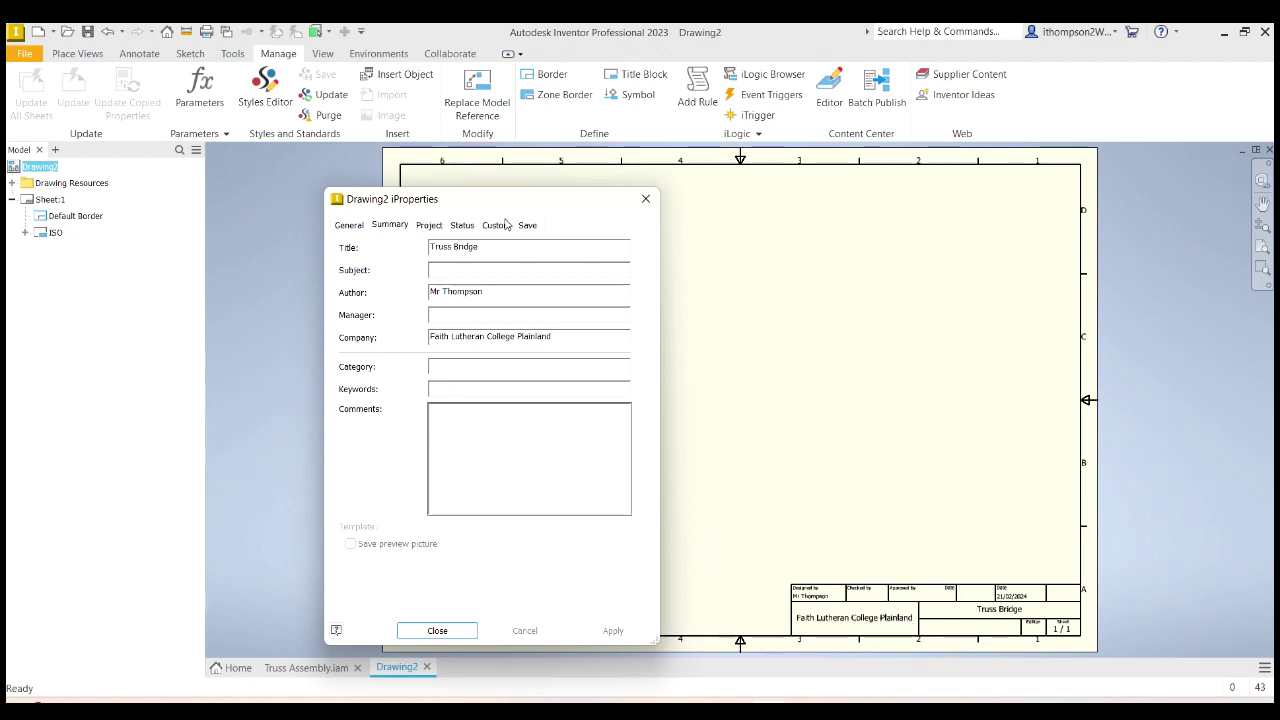
Step: Review the iProperties Status fields, then close the properties dialog
left_click(460, 226)
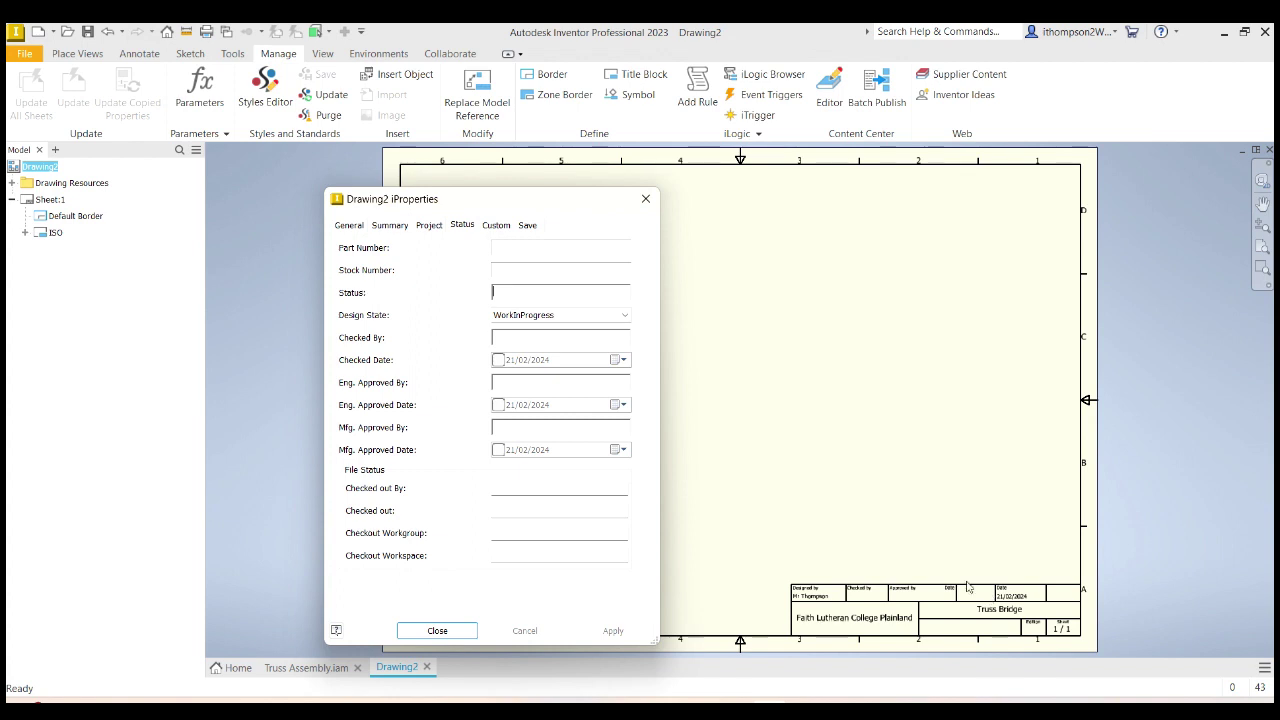
left_click(436, 631)
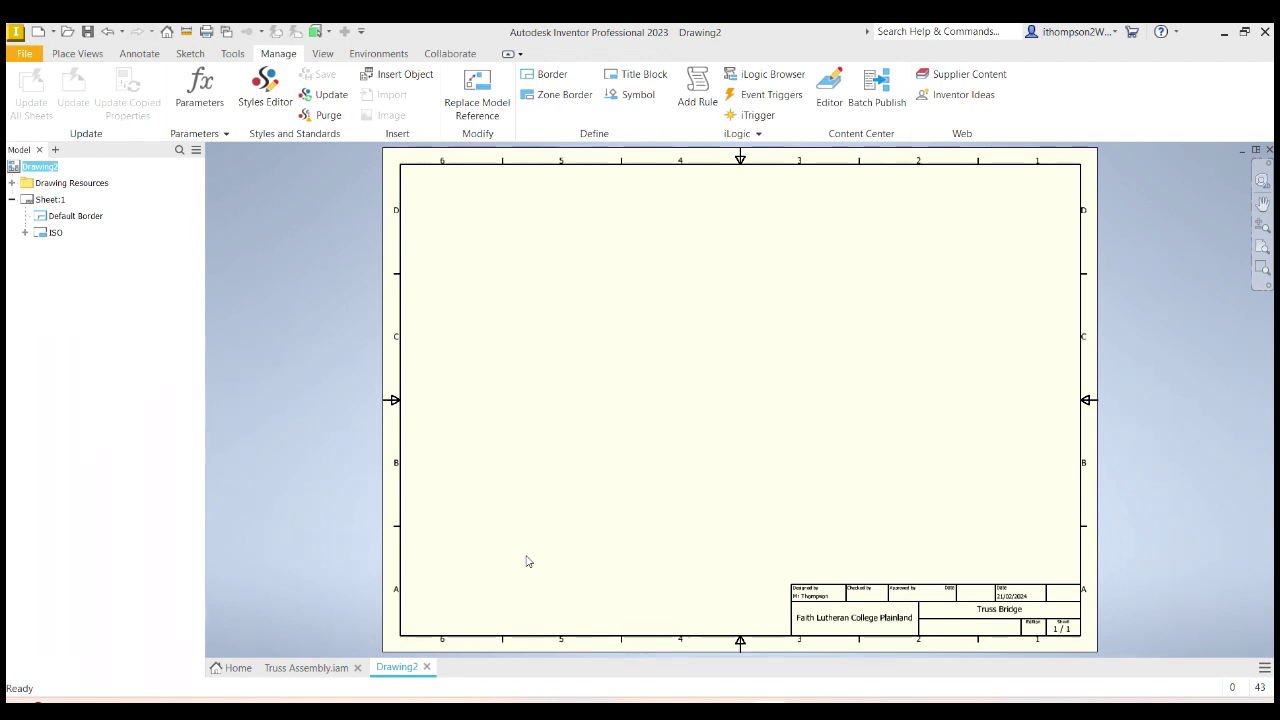
left_click(74, 54)
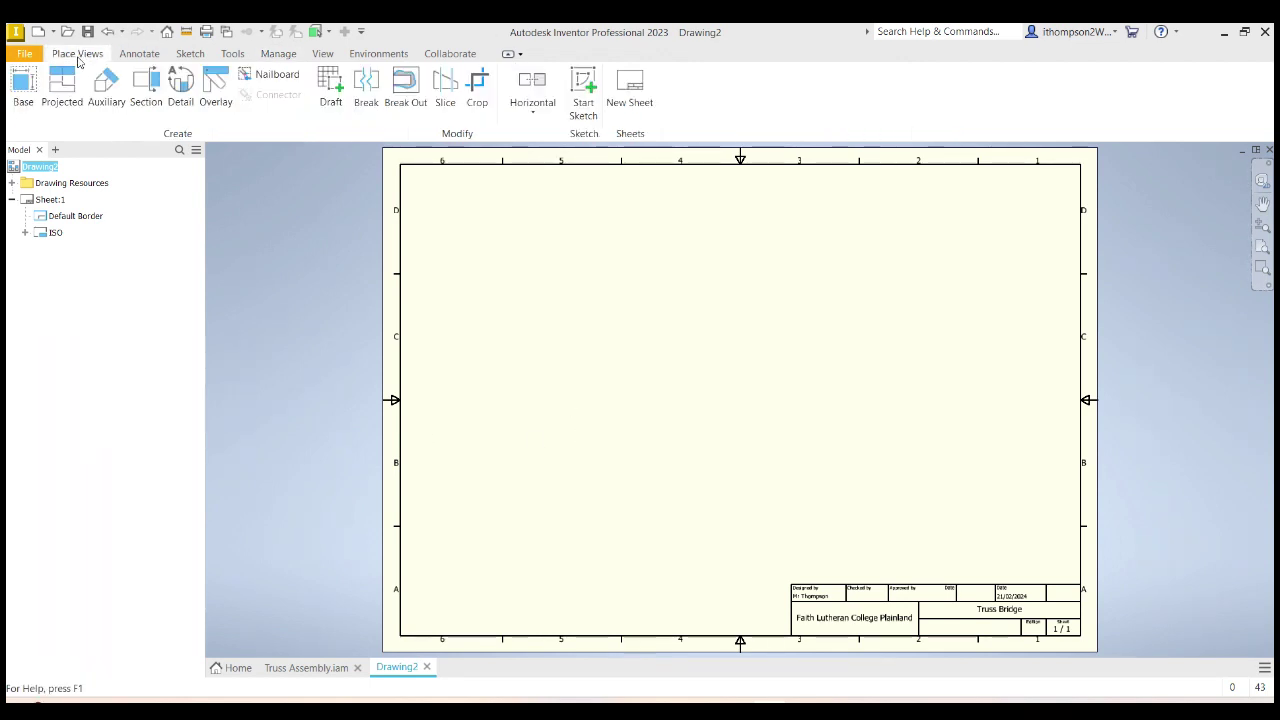
Step: Place a base view of the truss oriented to RIGHT at scale 1:200 with Hidden Line style
left_click(20, 88)
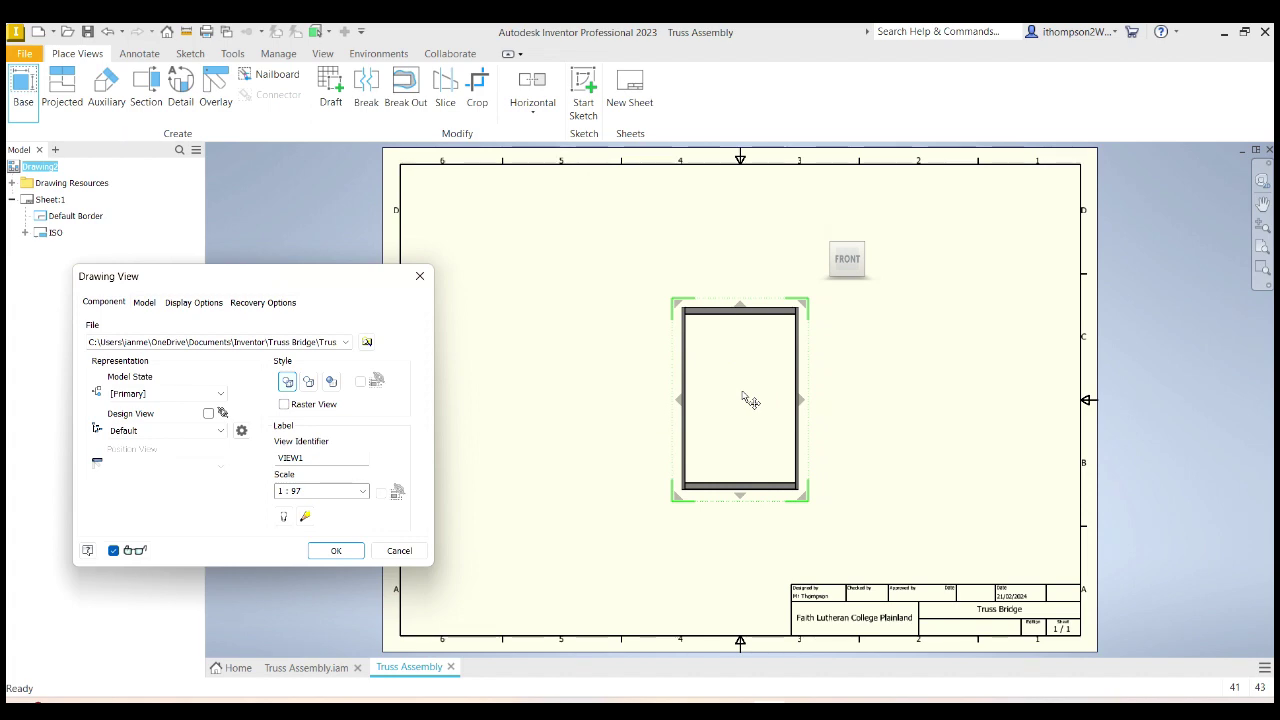
mouse_move(870, 262)
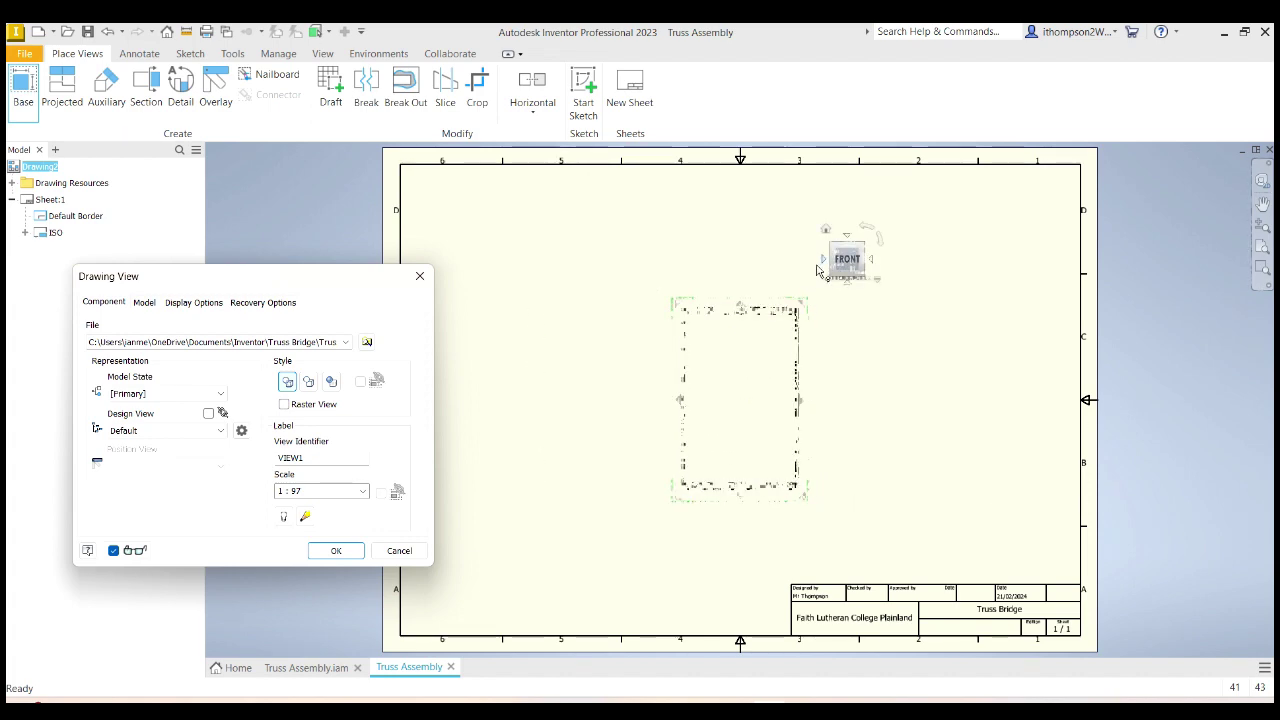
left_click(871, 262)
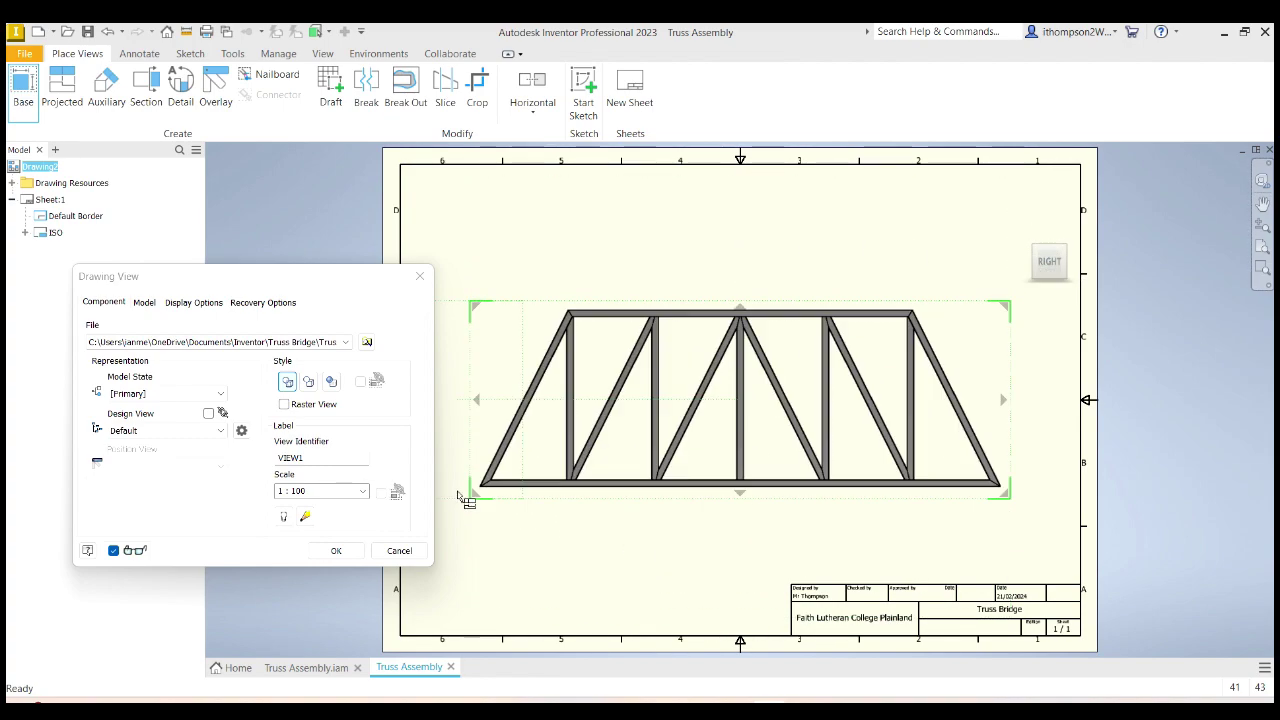
left_click(297, 491)
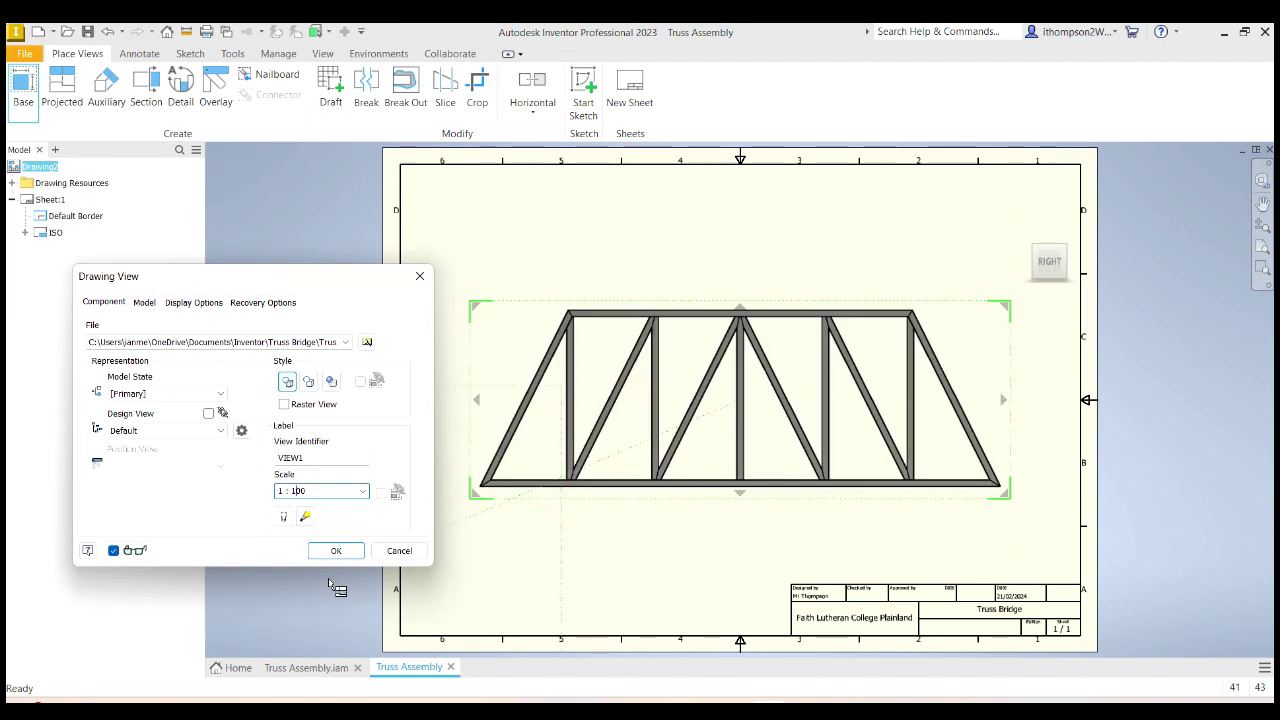
left_click(293, 491)
key("BackSpace")
type("2")
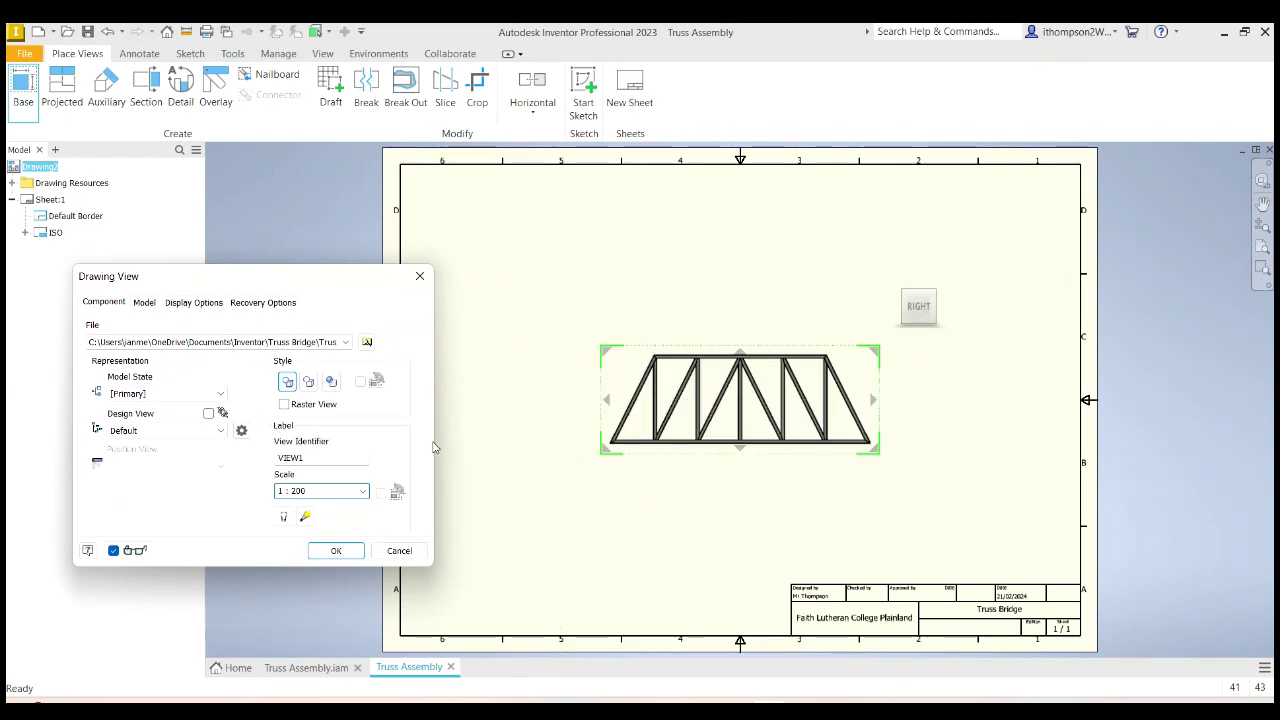
left_click(309, 382)
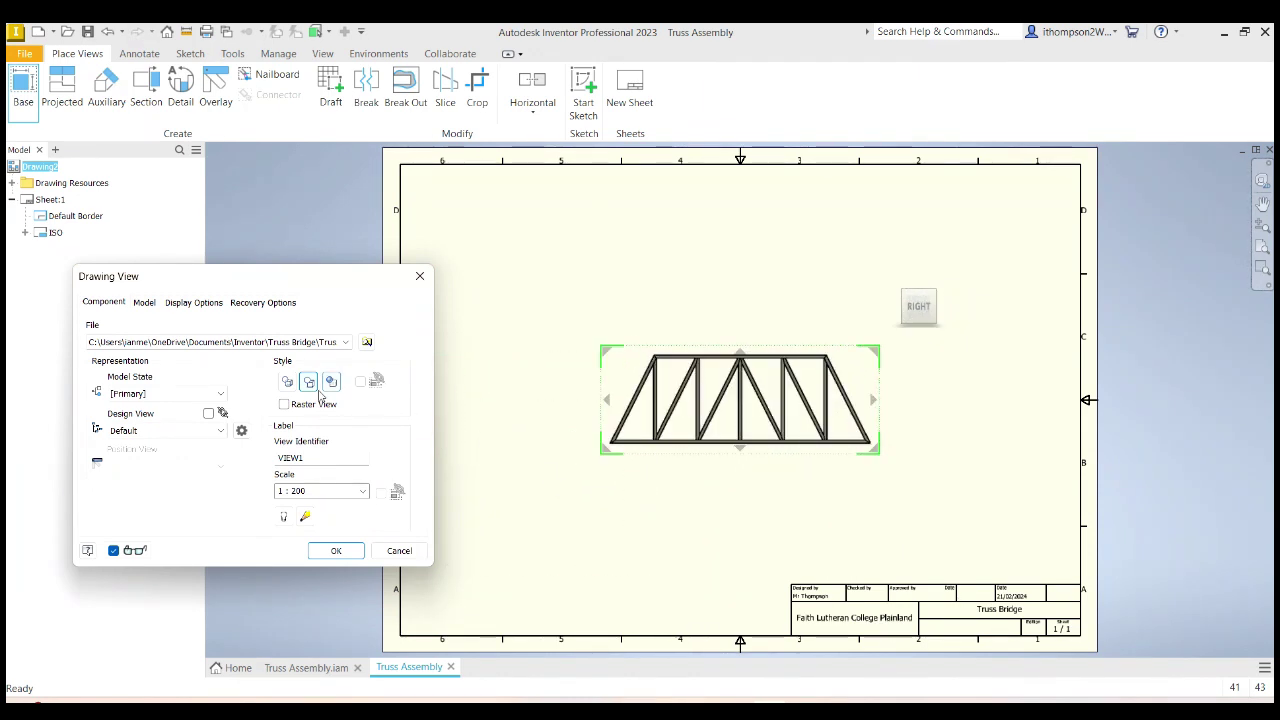
left_click(288, 383)
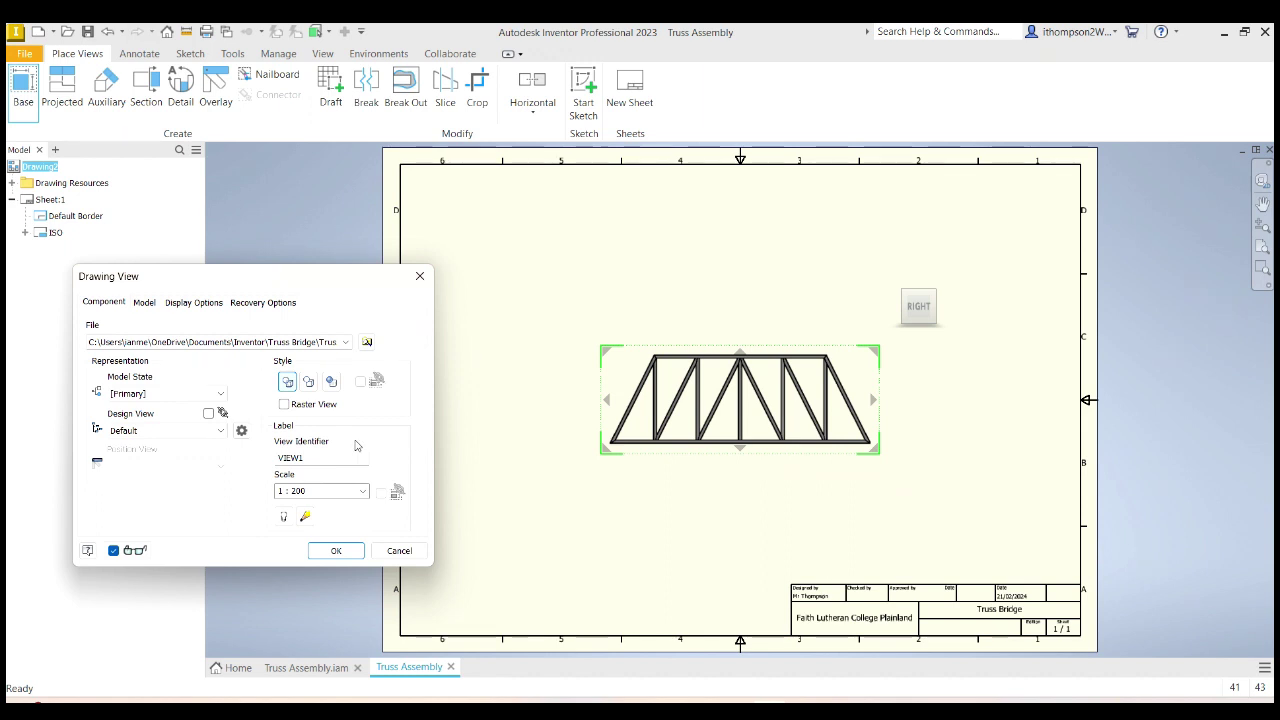
left_click(333, 551)
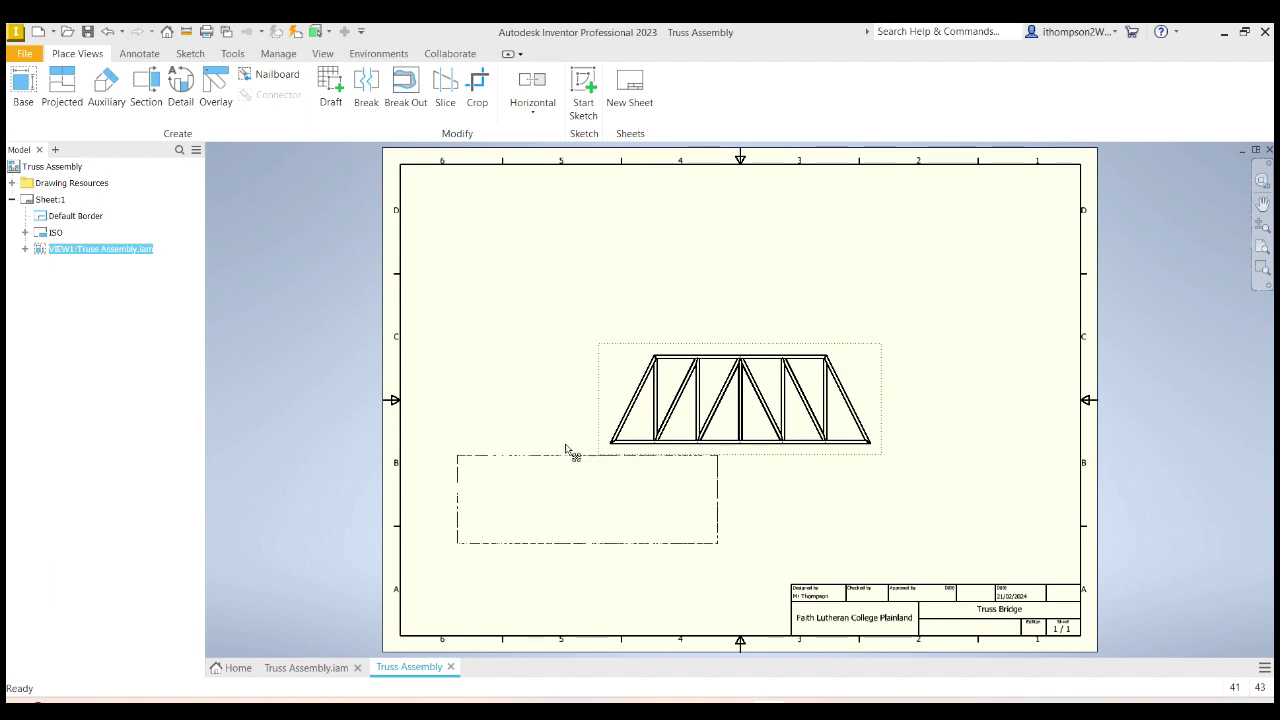
Step: Move VIEW1 to the lower left and project top, end and isometric views from it
left_click_drag(563, 450, 563, 452)
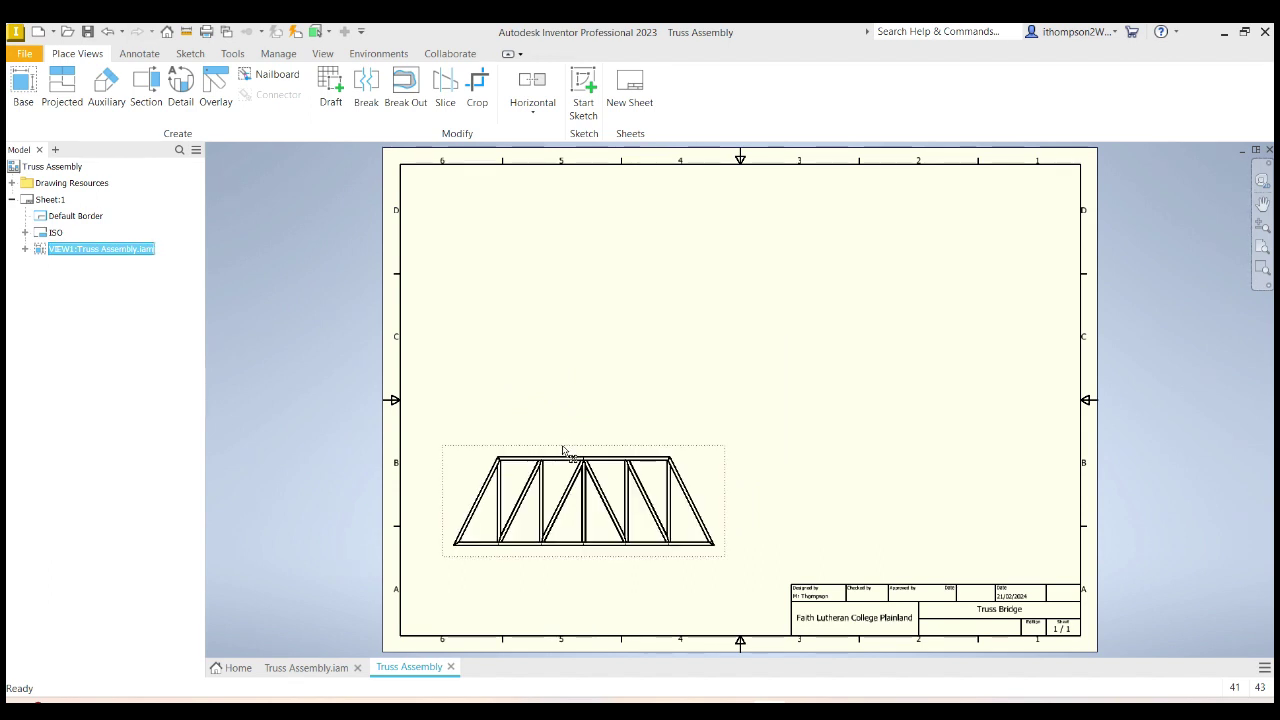
left_click(63, 84)
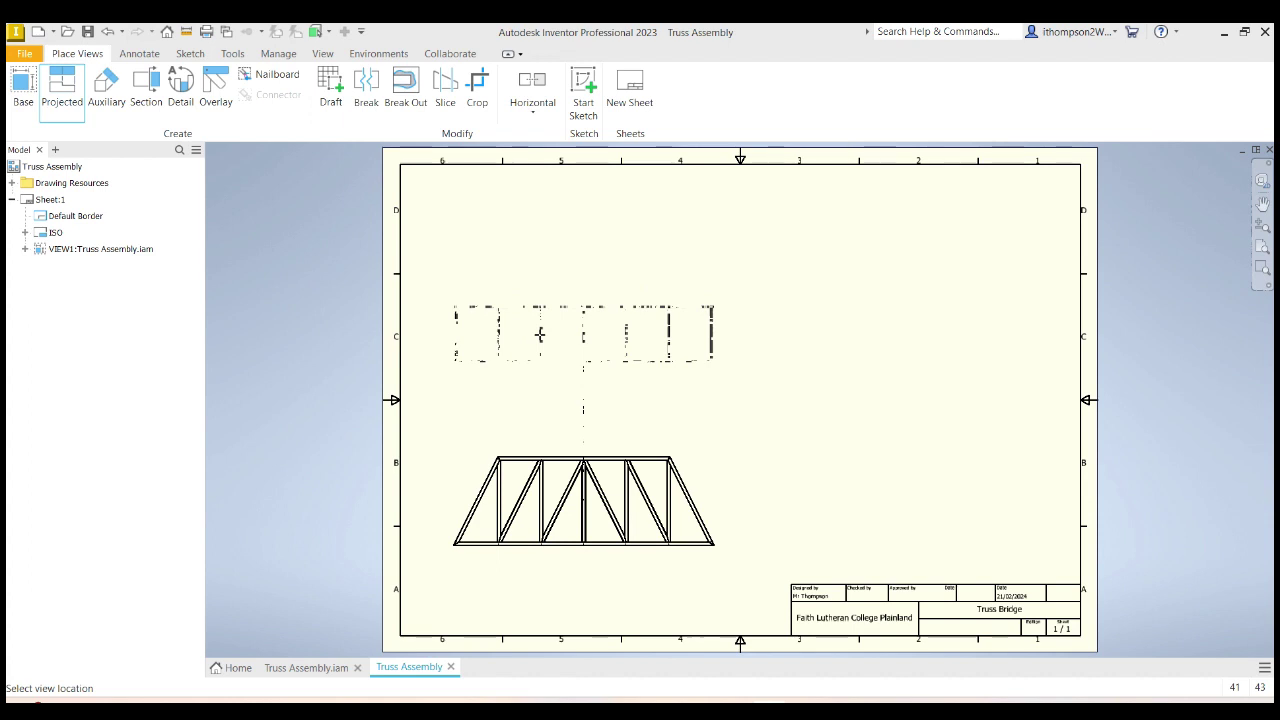
left_click(540, 335)
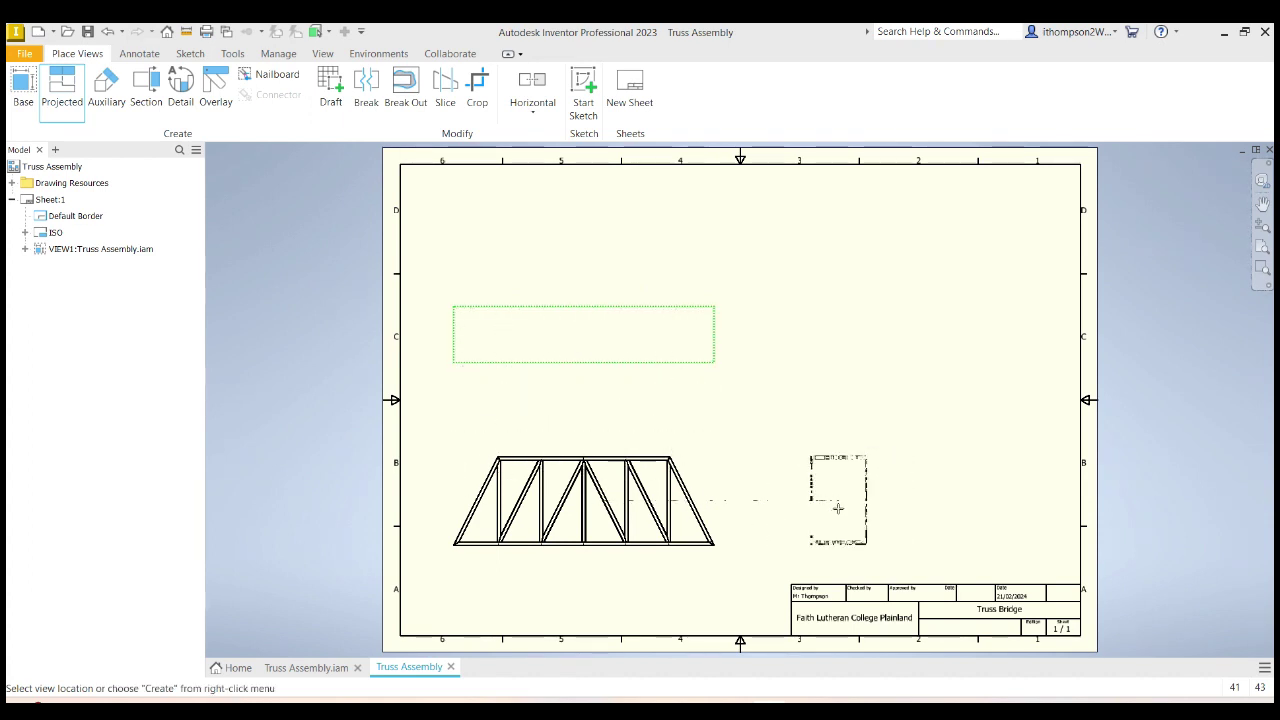
left_click(849, 511)
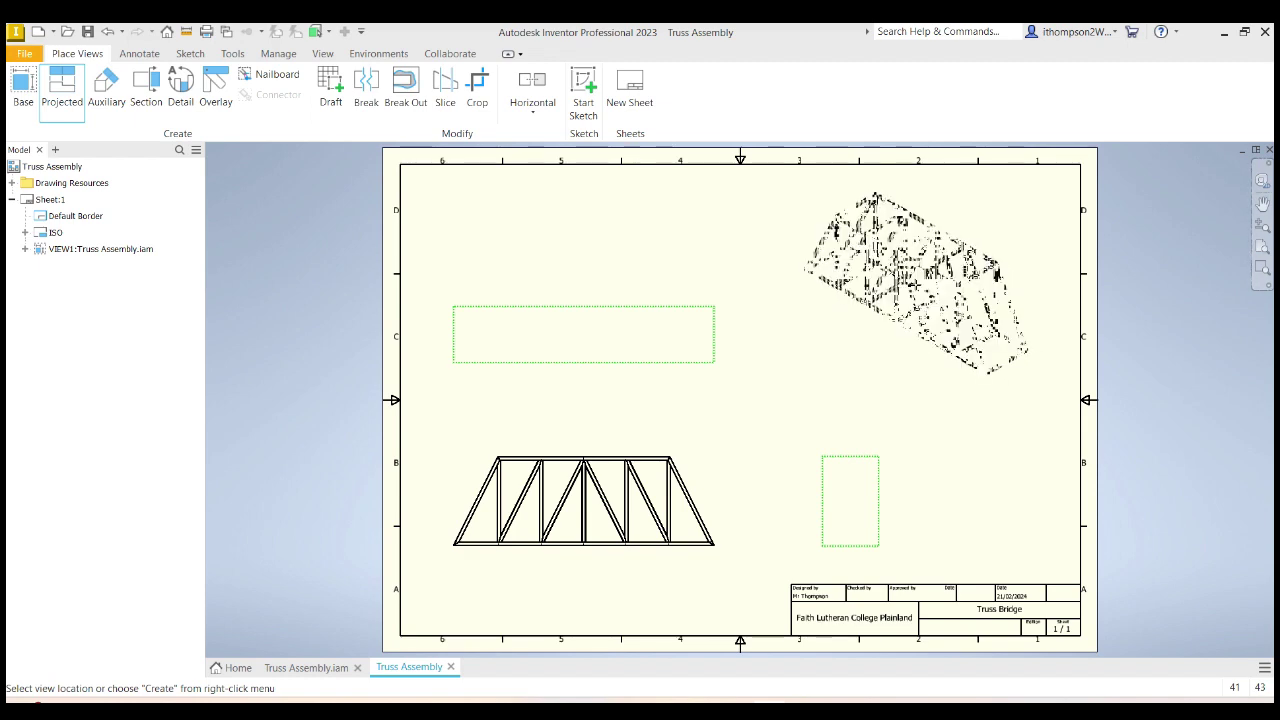
left_click(912, 285)
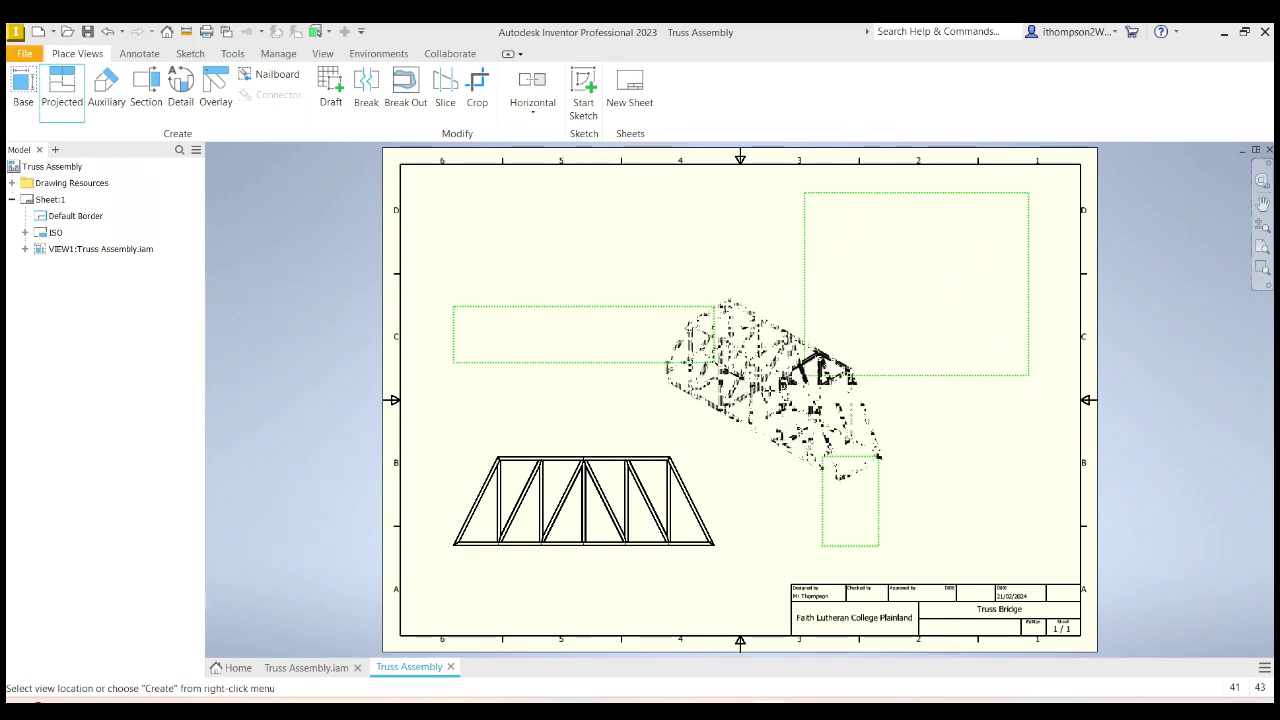
right_click(760, 392)
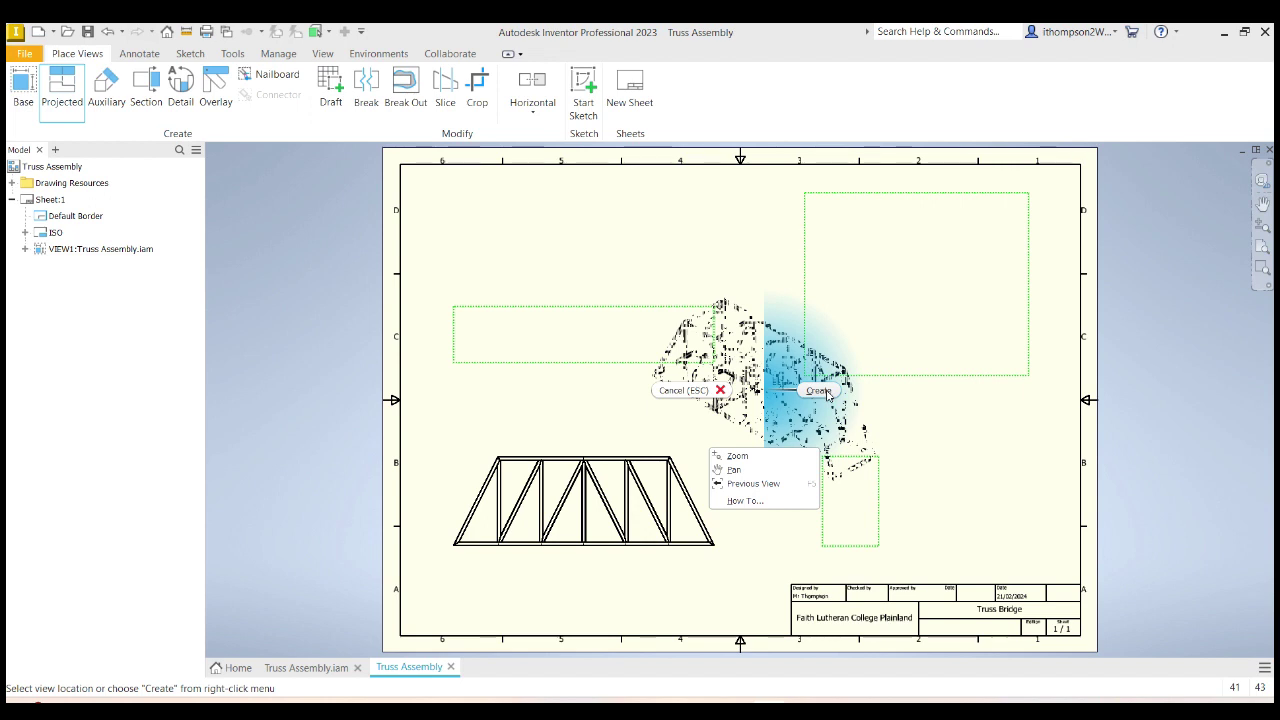
left_click(818, 391)
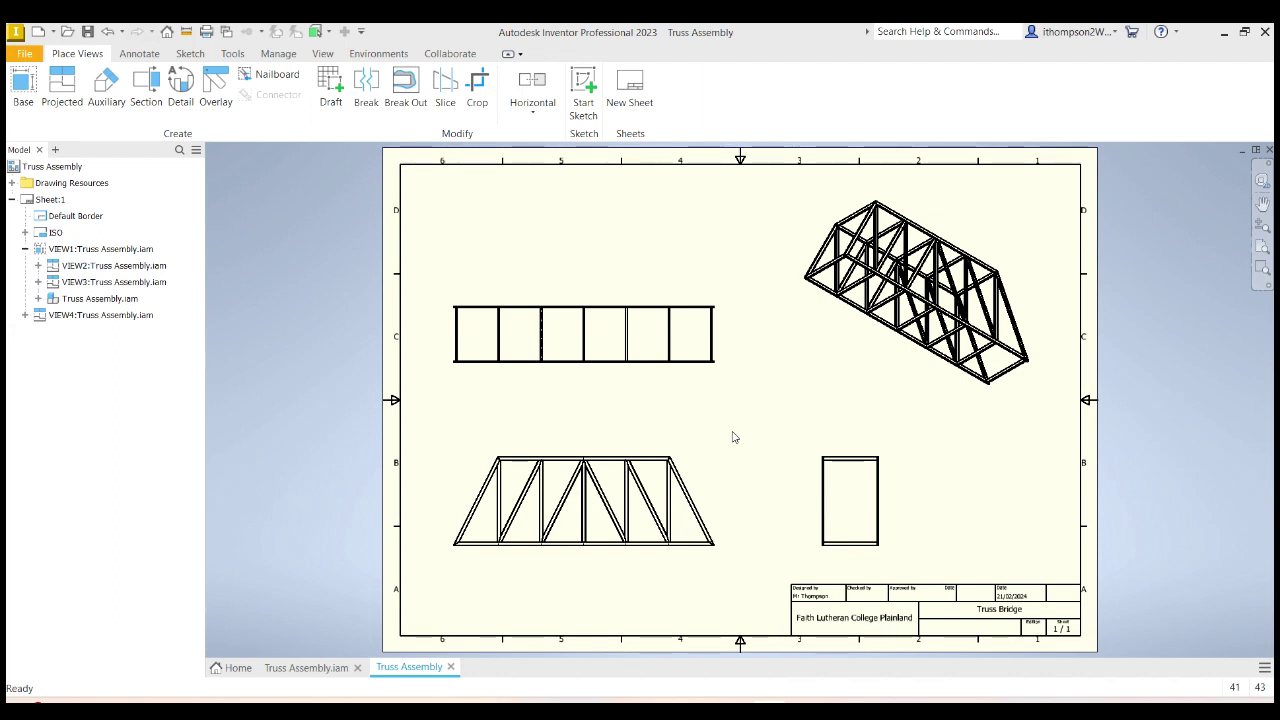
Step: Start a dimension on the end view, picking its left and right vertical edges
left_click(141, 54)
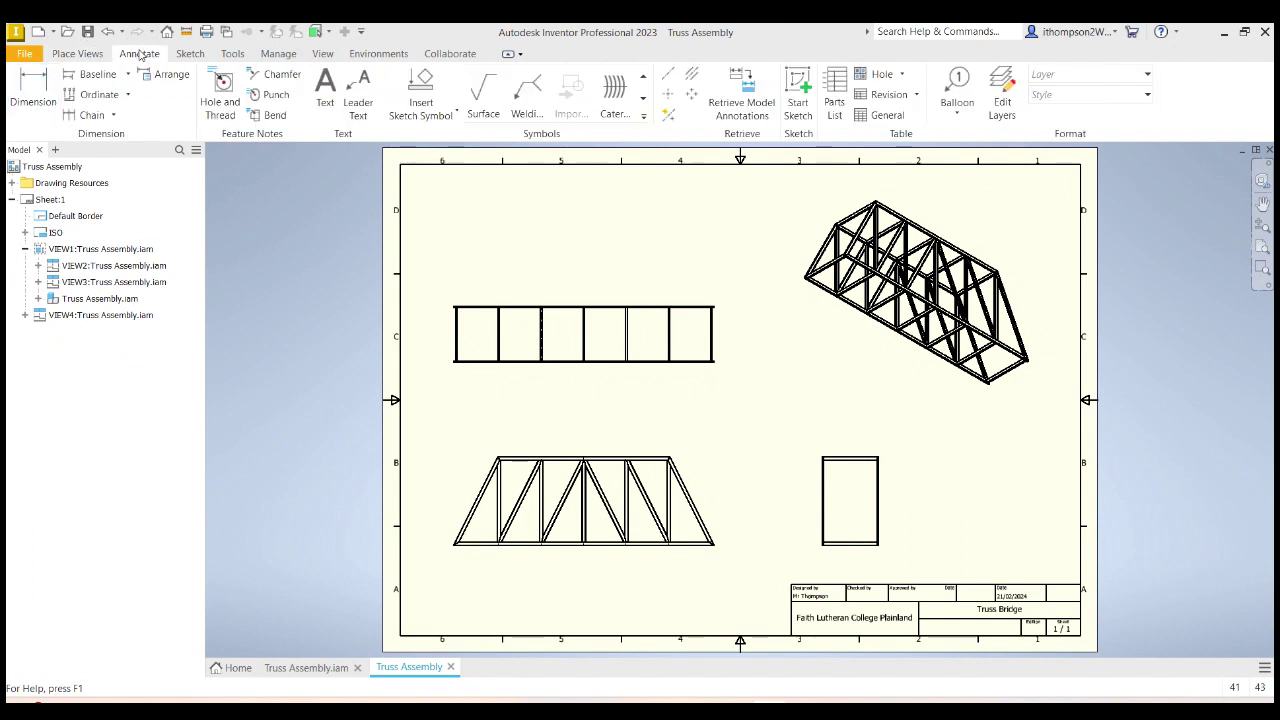
left_click(36, 89)
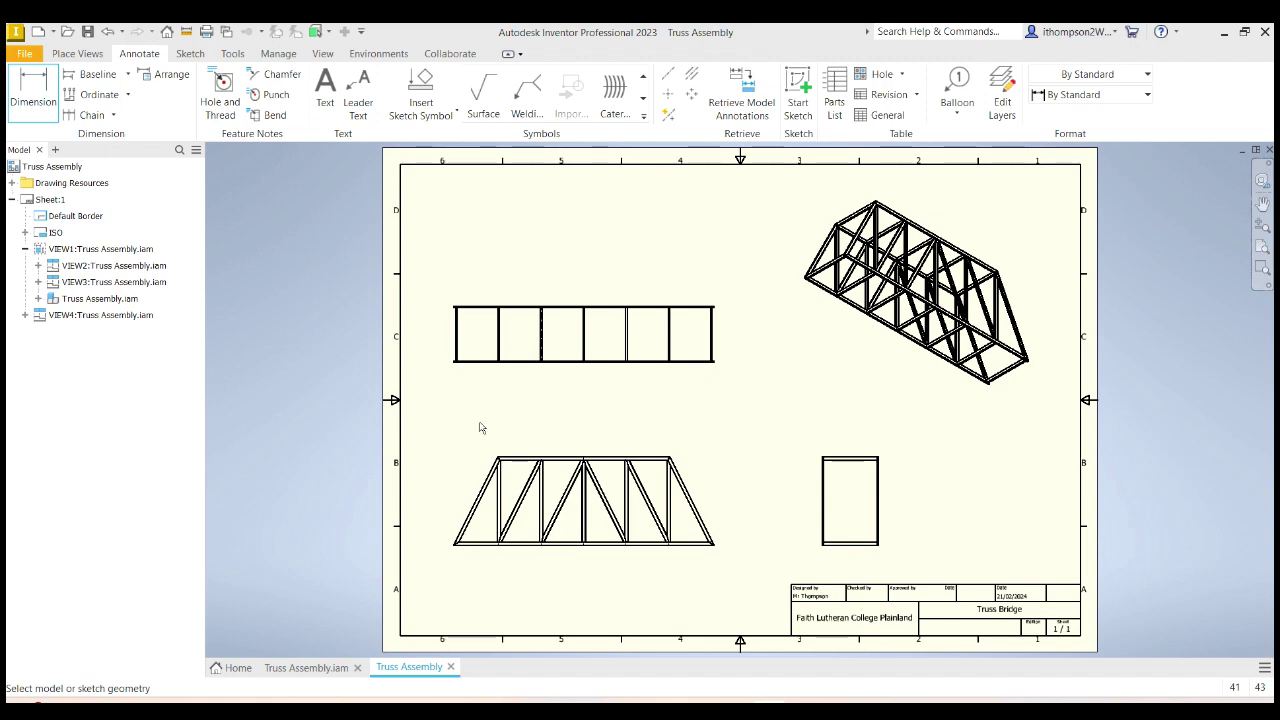
scroll(830, 508, "down", 3)
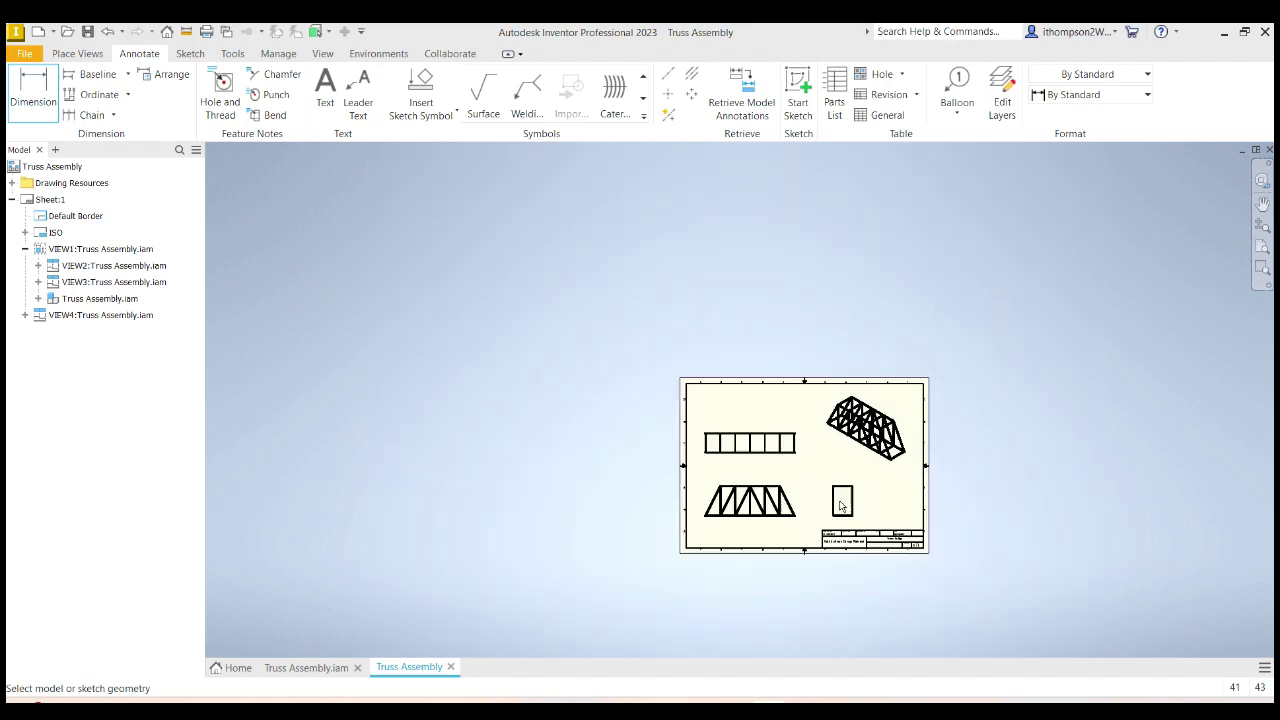
scroll(836, 506, "up", 6)
scroll(810, 465, "up", 2)
scroll(809, 457, "up", 3)
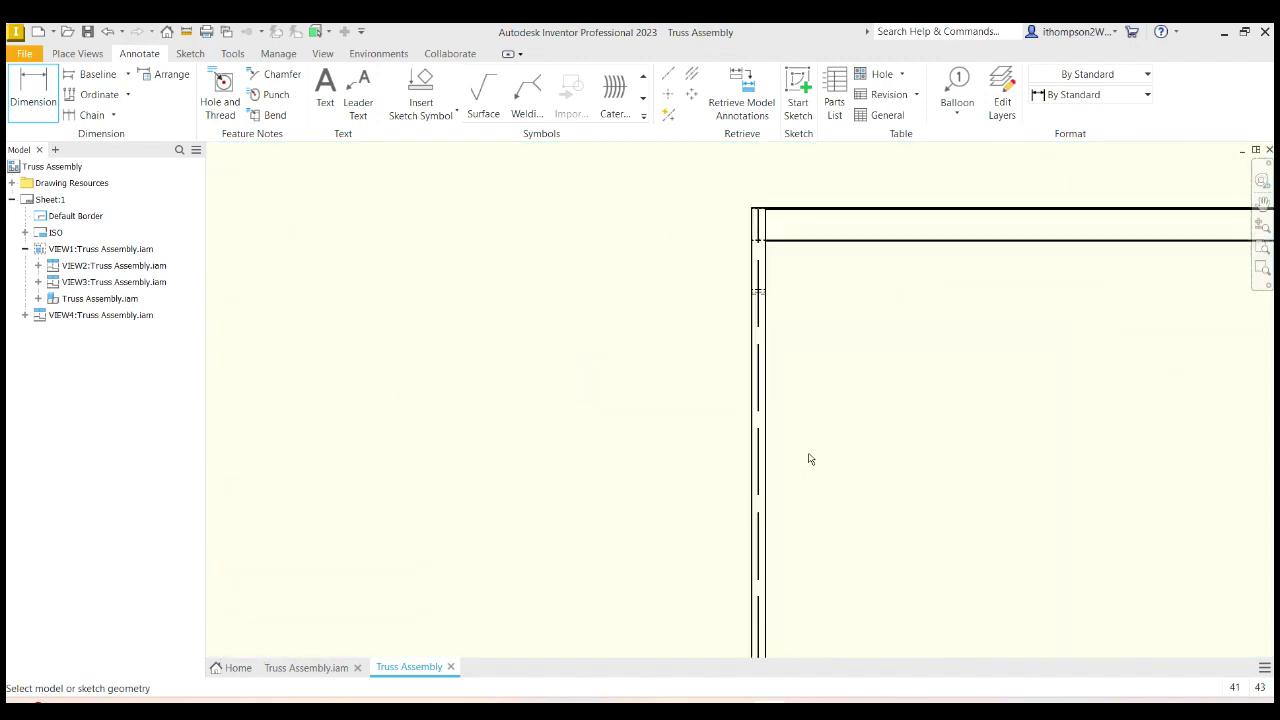
scroll(868, 451, "down", 2)
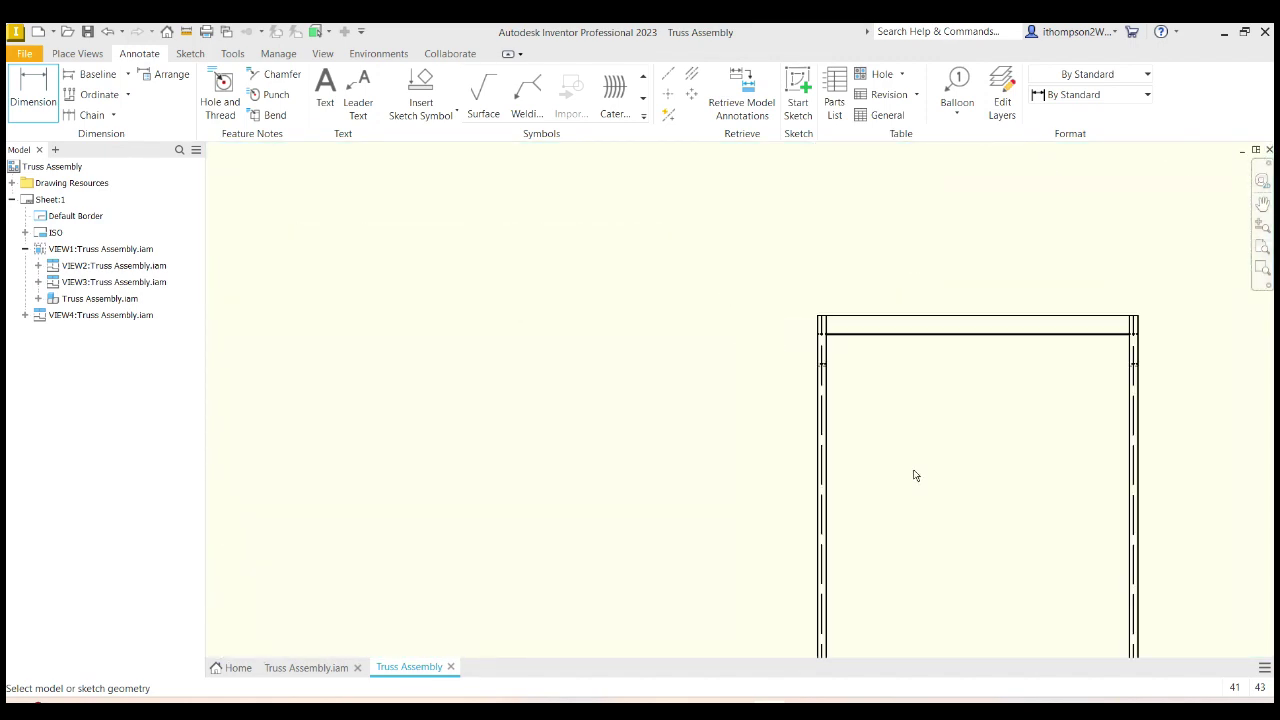
left_click(821, 417)
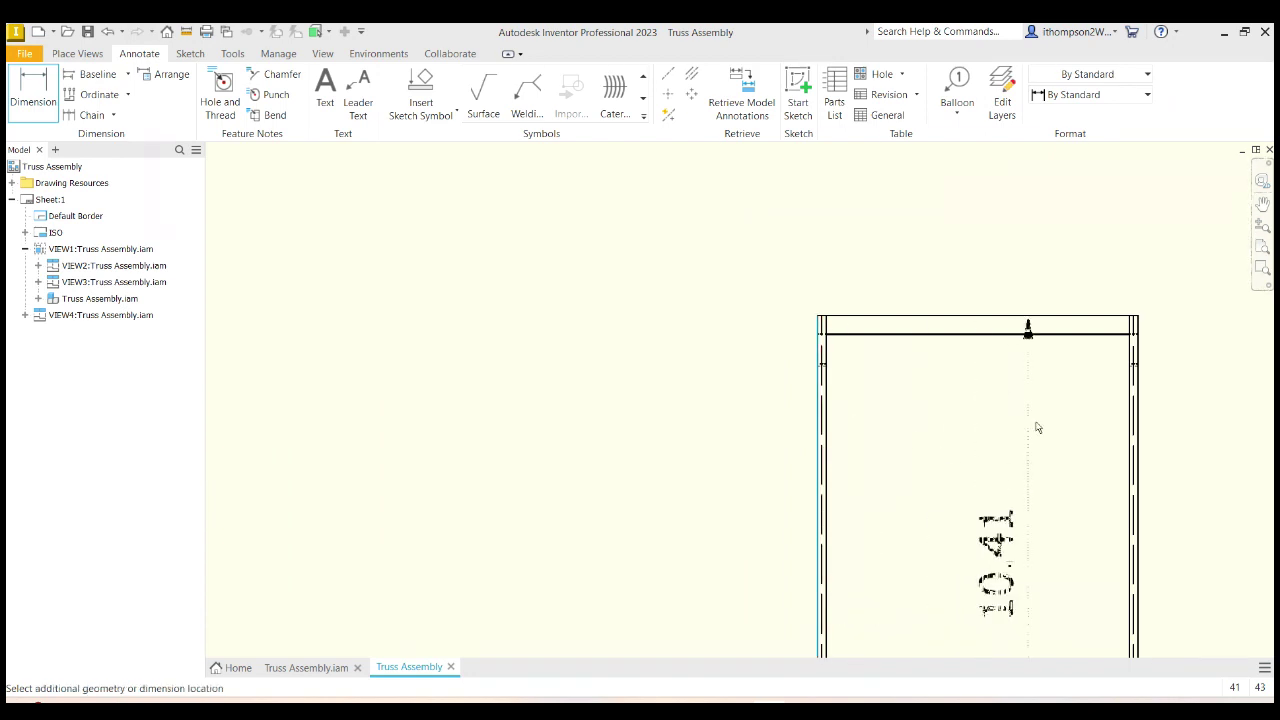
left_click(1137, 418)
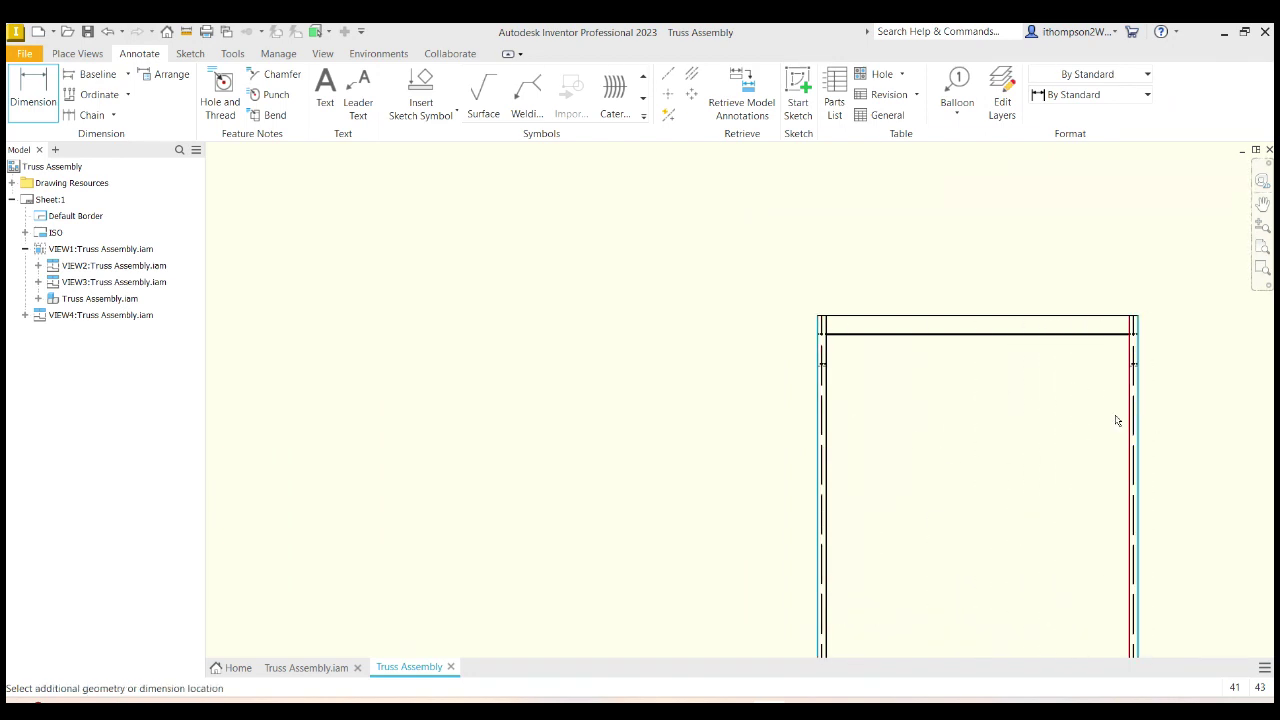
Step: Place the 6.68 width dimension below the end view and accept its text
scroll(1000, 506, "up", 3)
scroll(999, 503, "down", 5)
scroll(999, 504, "down", 5)
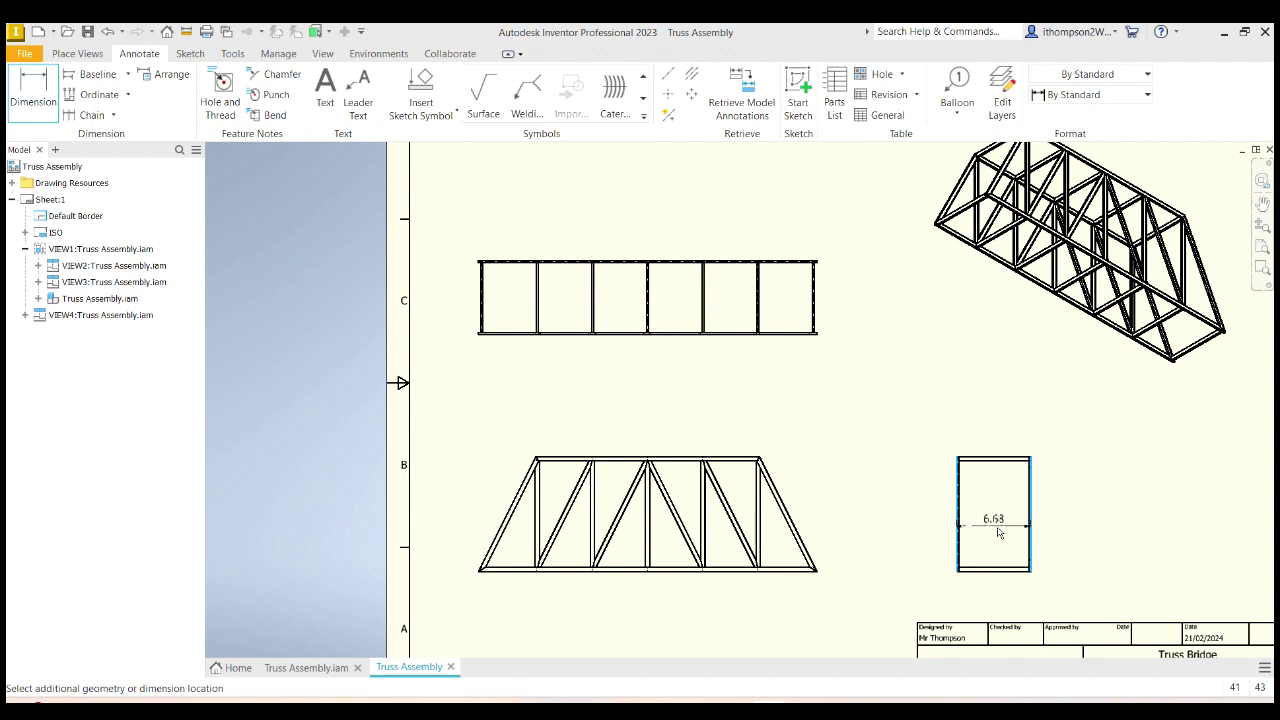
left_click(1010, 606)
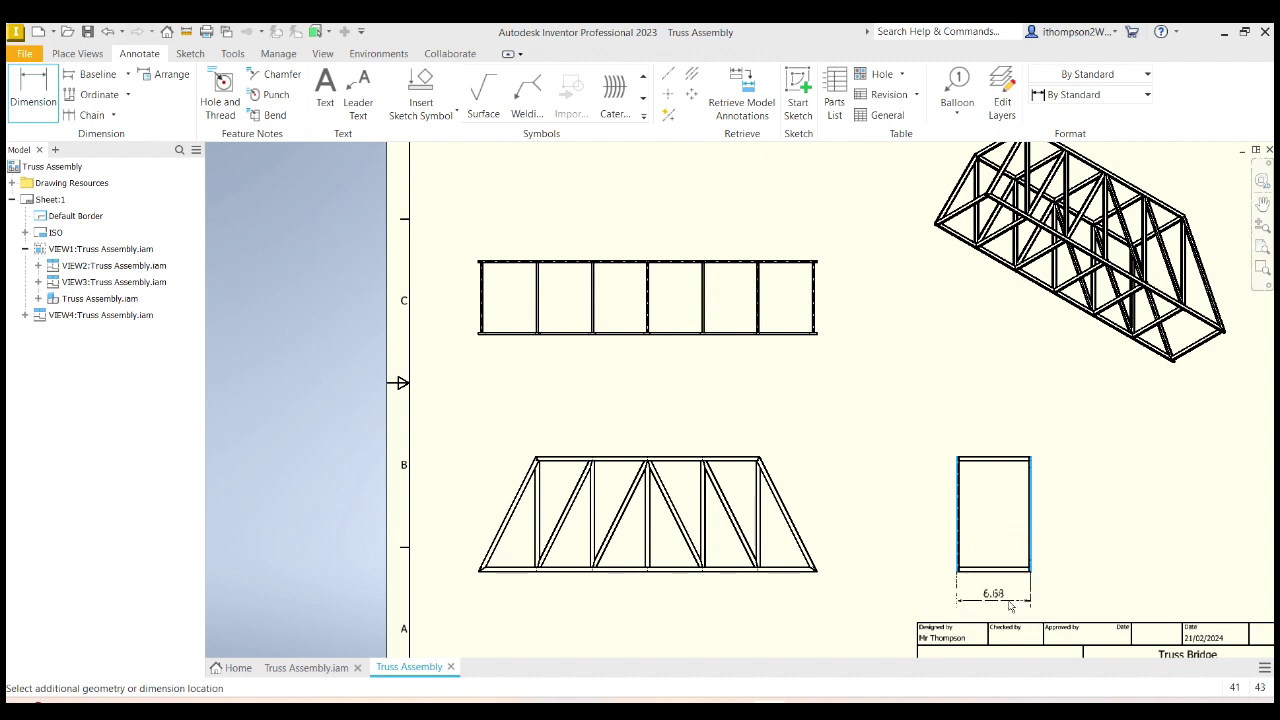
left_click(1010, 606)
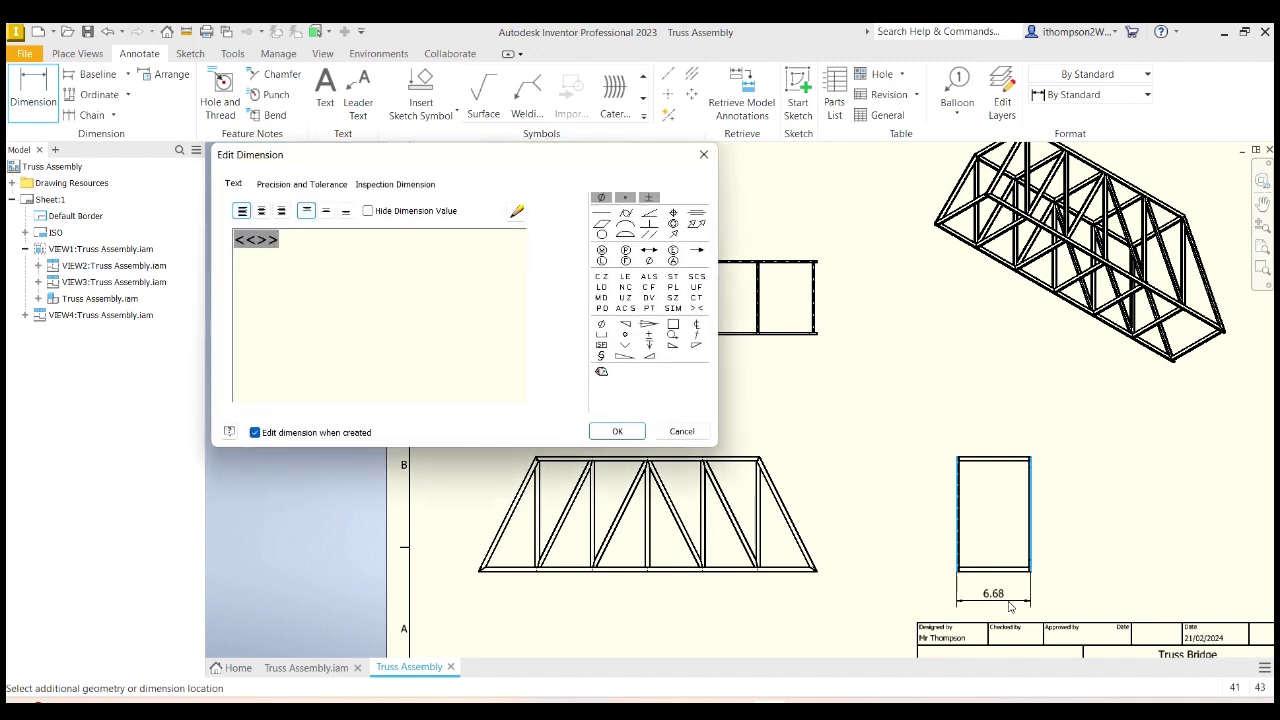
left_click(620, 432)
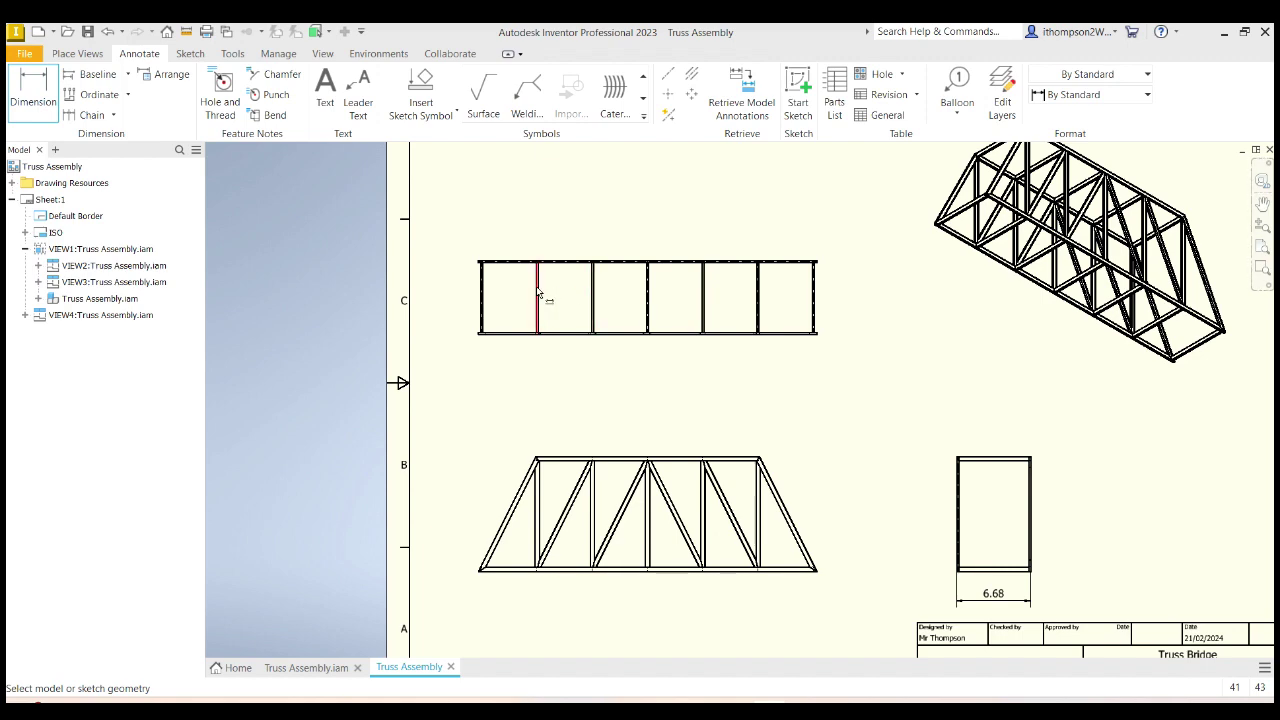
scroll(593, 289, "up", 5)
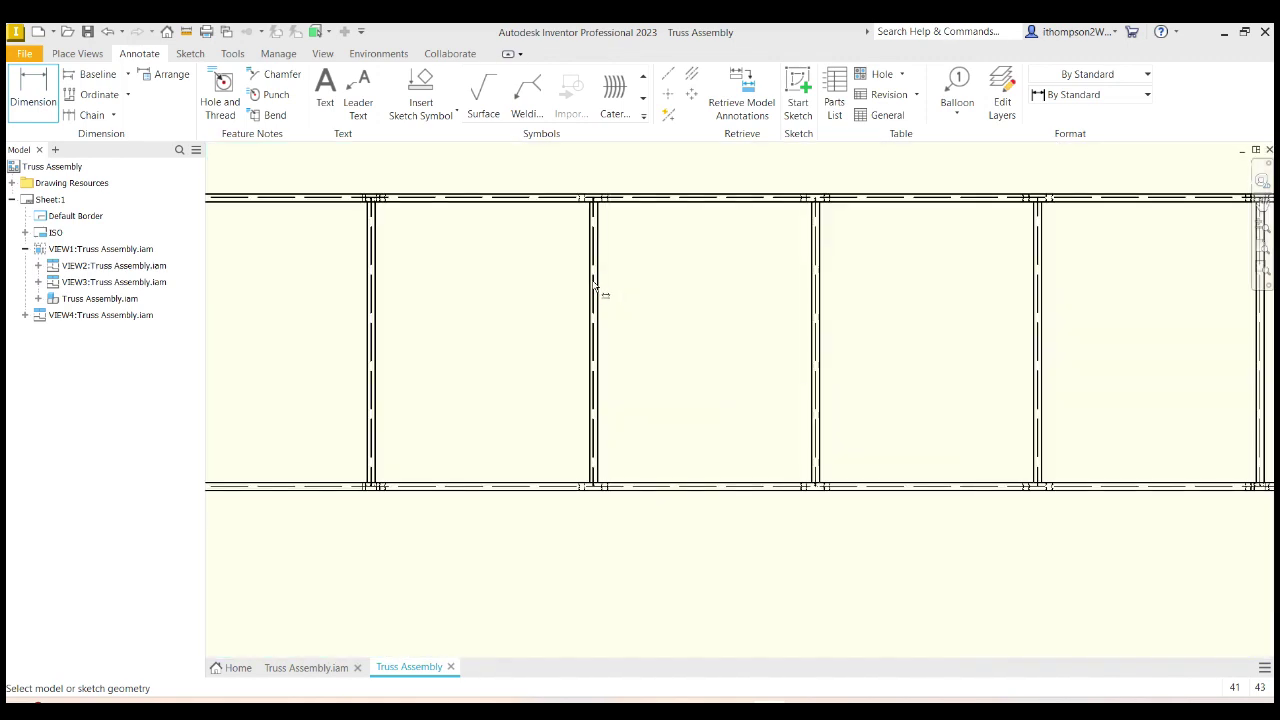
scroll(593, 289, "up", 3)
scroll(596, 286, "down", 2)
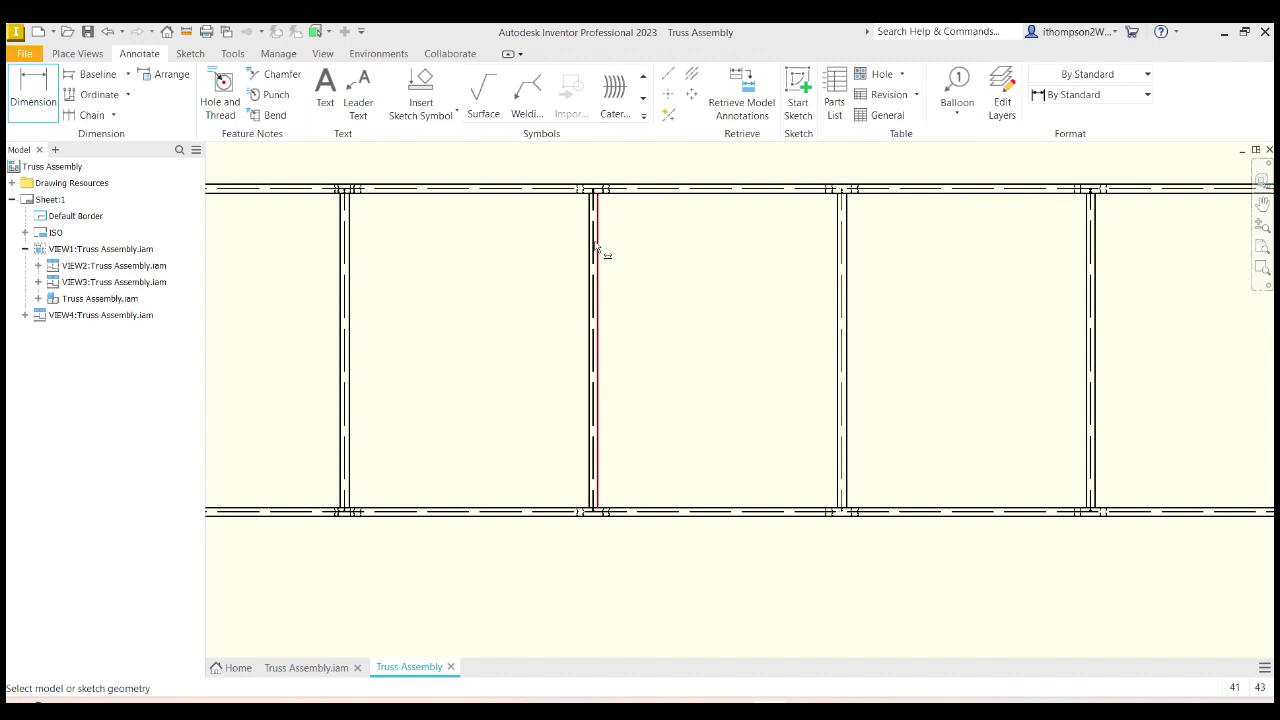
scroll(597, 252, "down", 2)
scroll(597, 252, "up", 5)
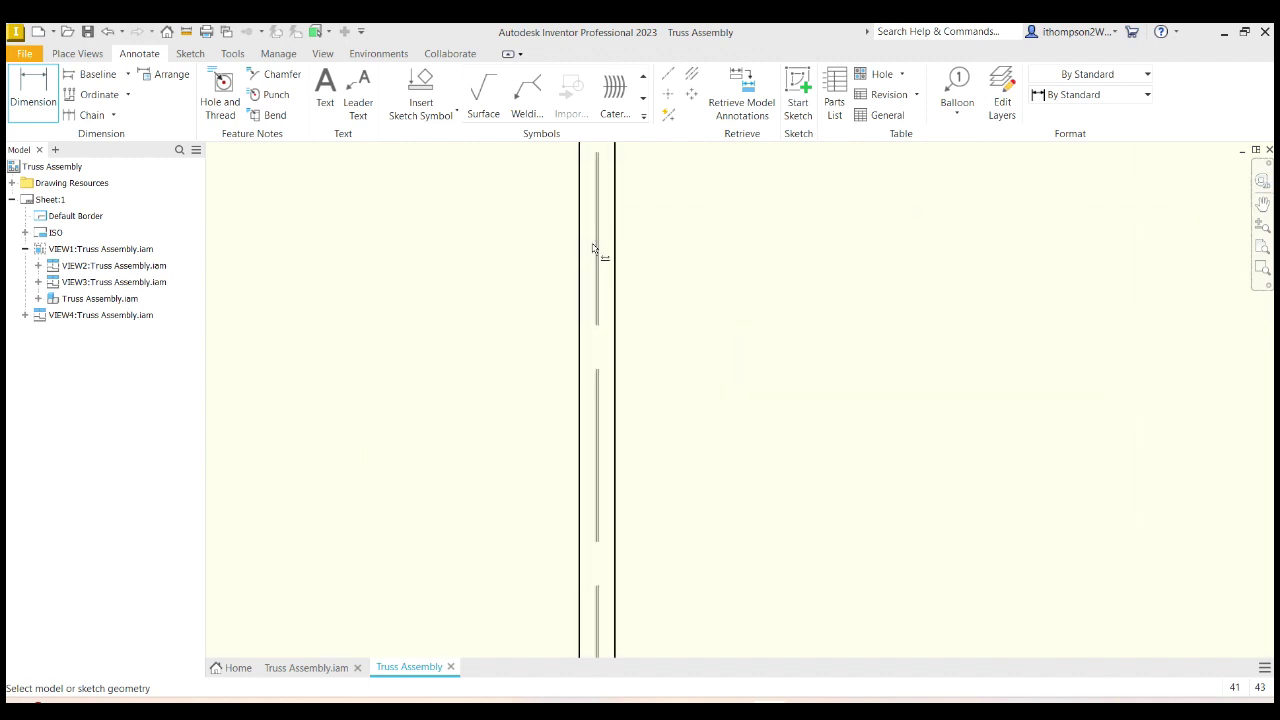
scroll(593, 251, "up", 3)
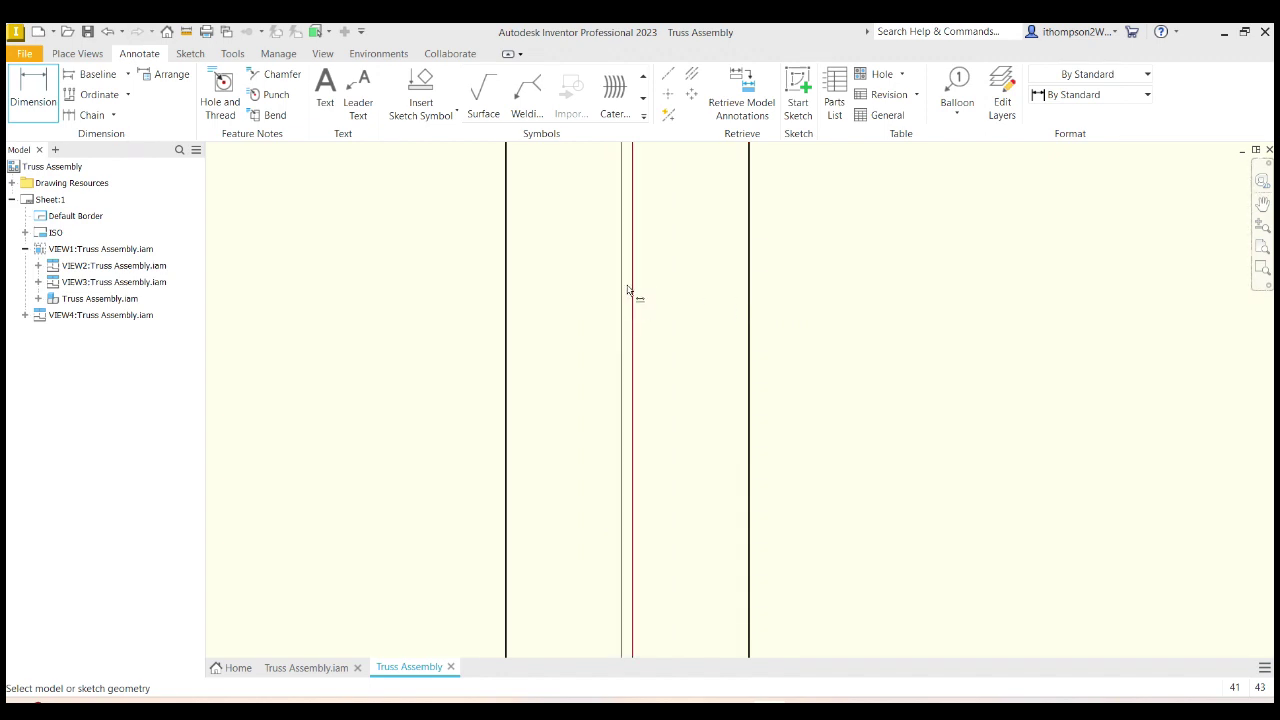
scroll(629, 303, "down", 5)
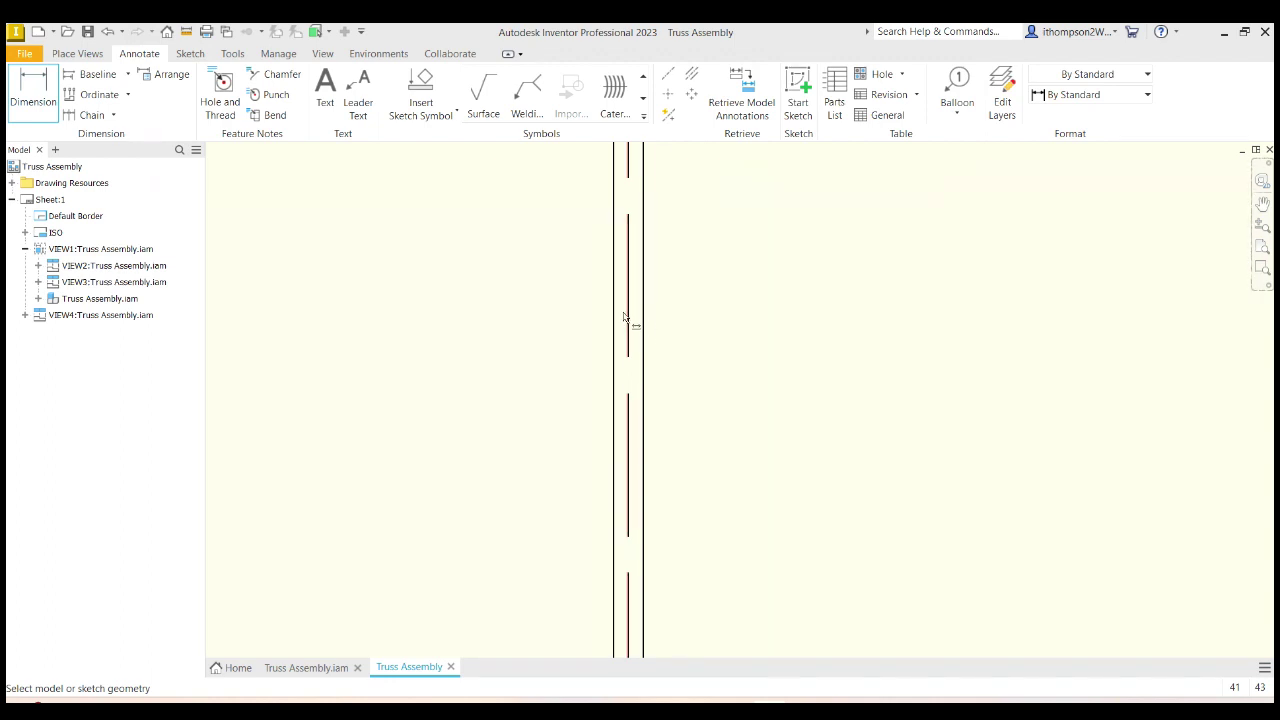
scroll(628, 317, "down", 3)
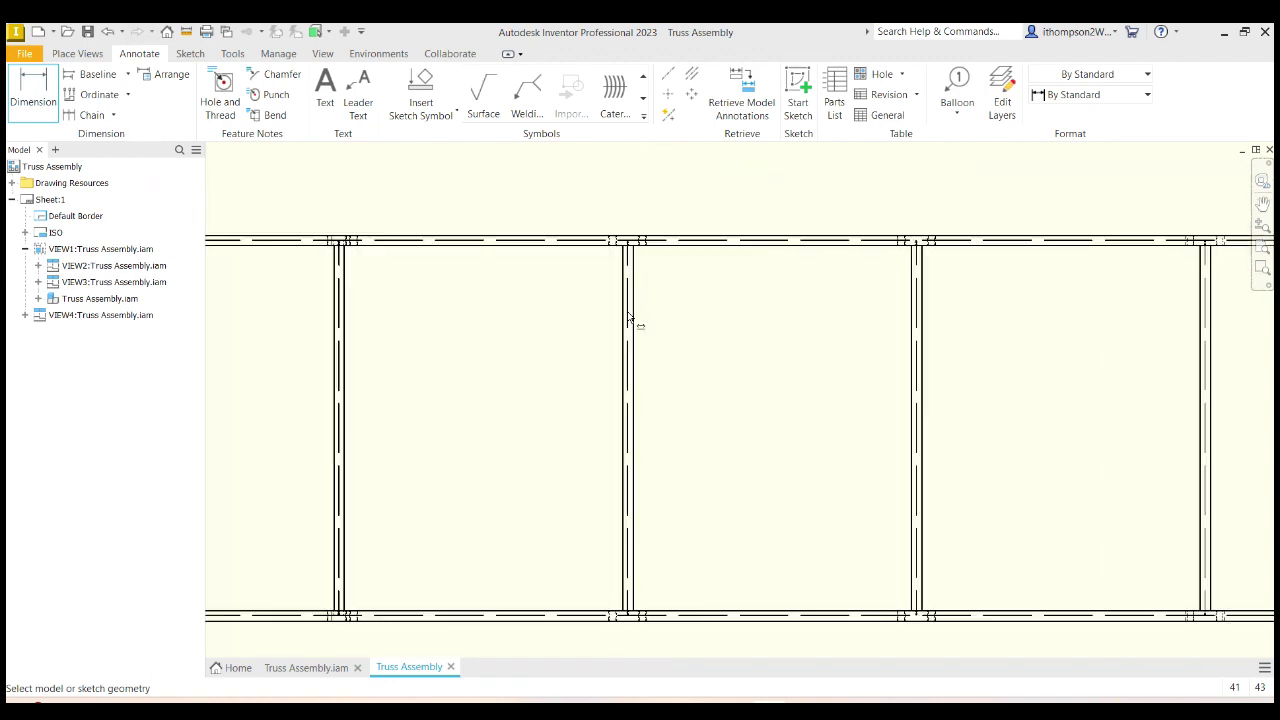
scroll(628, 317, "up", 3)
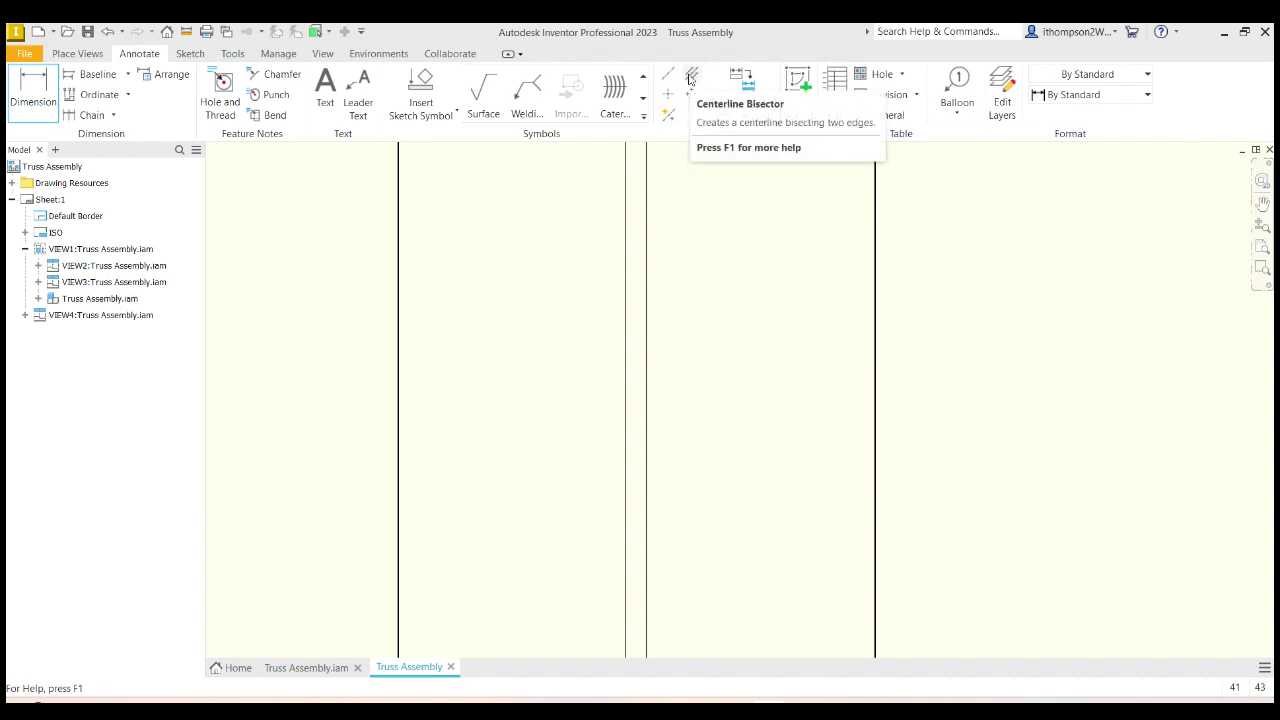
Step: Add bisector centerlines through two adjacent vertical members of the top view
left_click(690, 79)
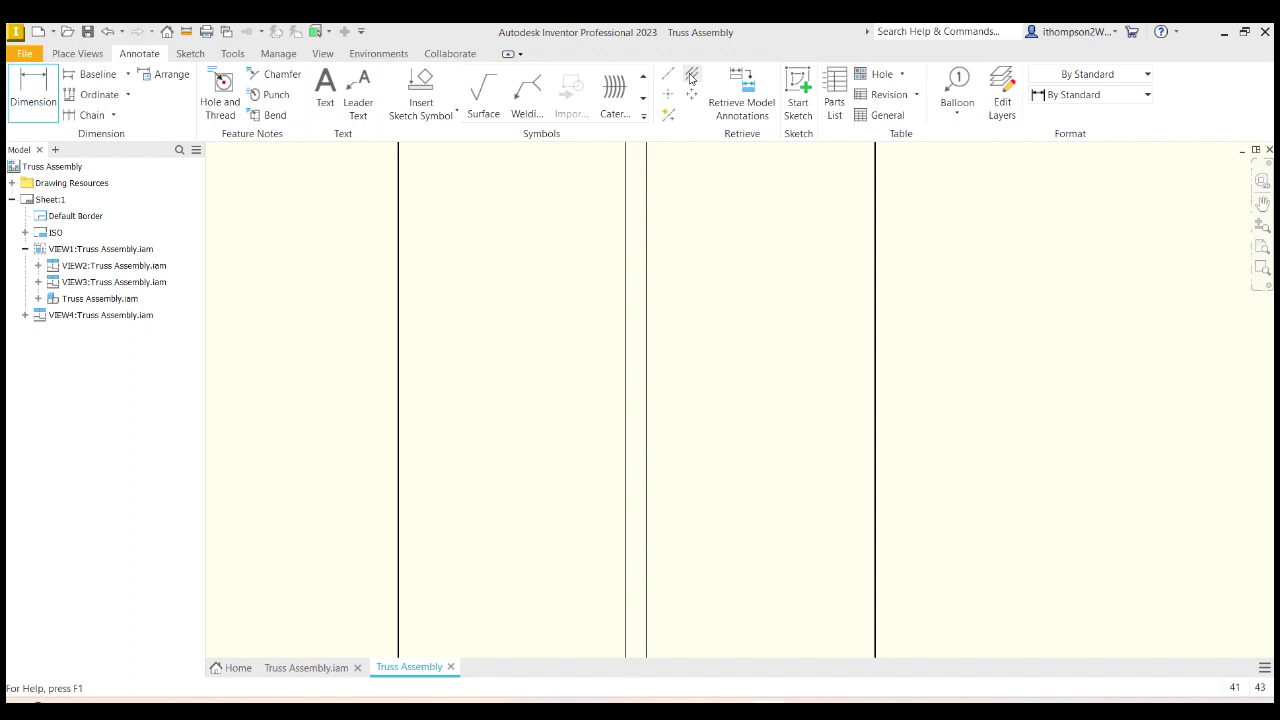
left_click(398, 296)
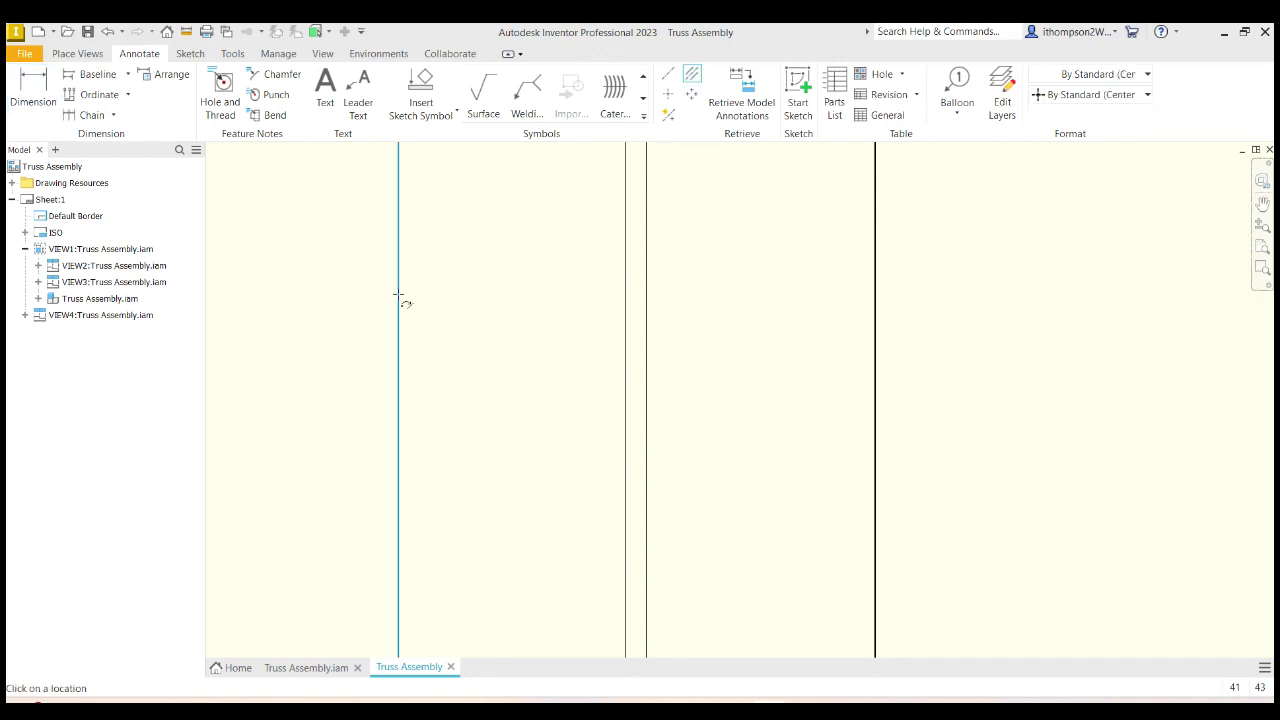
left_click(883, 287)
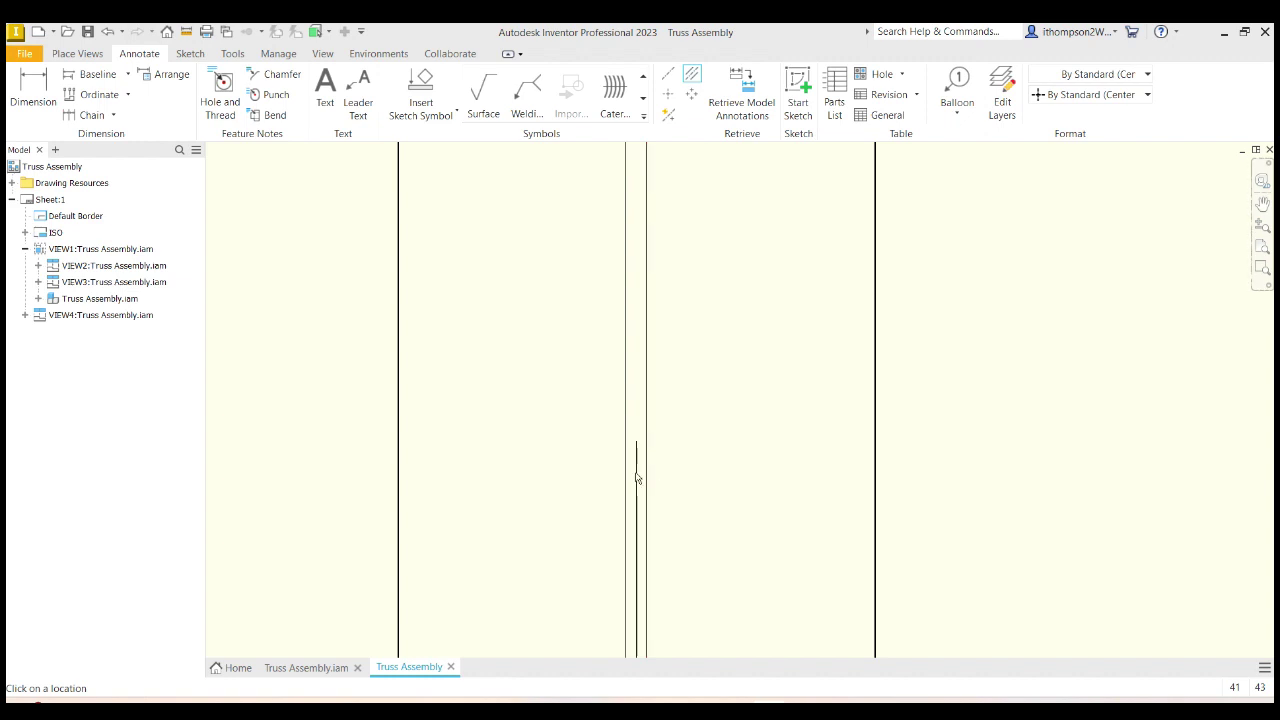
scroll(636, 478, "down", 6)
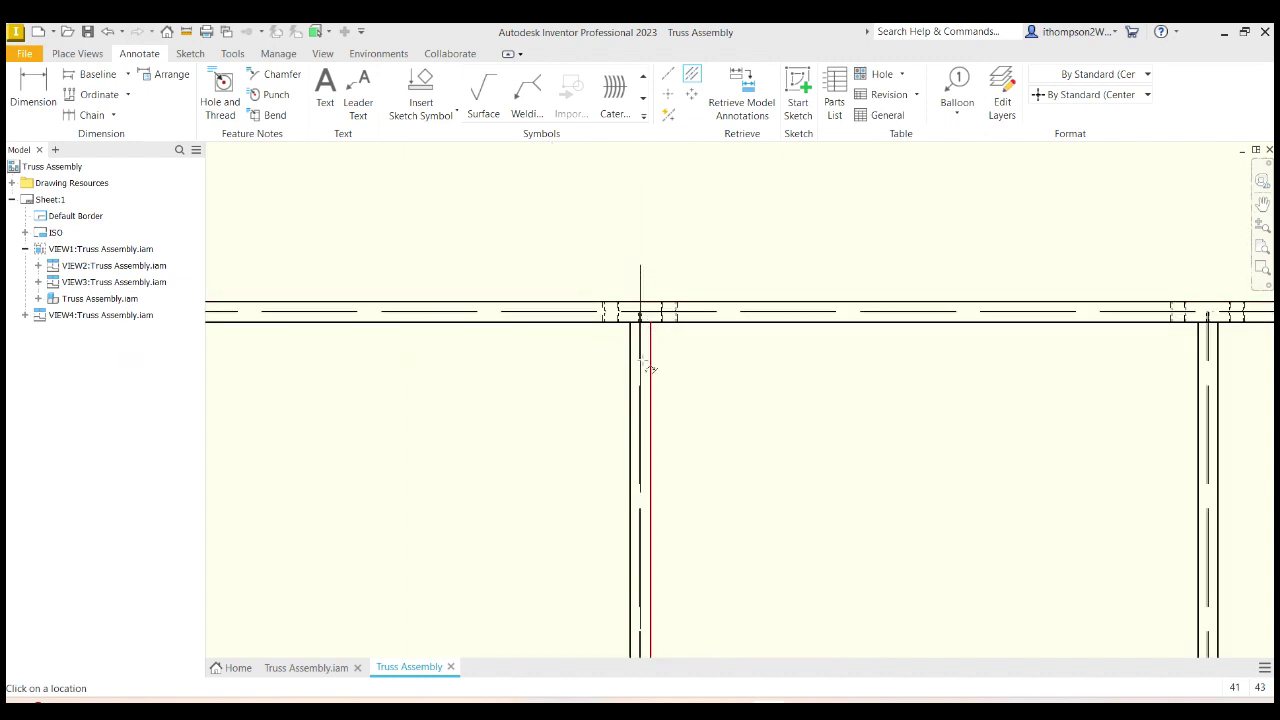
left_click(1197, 343)
left_click(1218, 350)
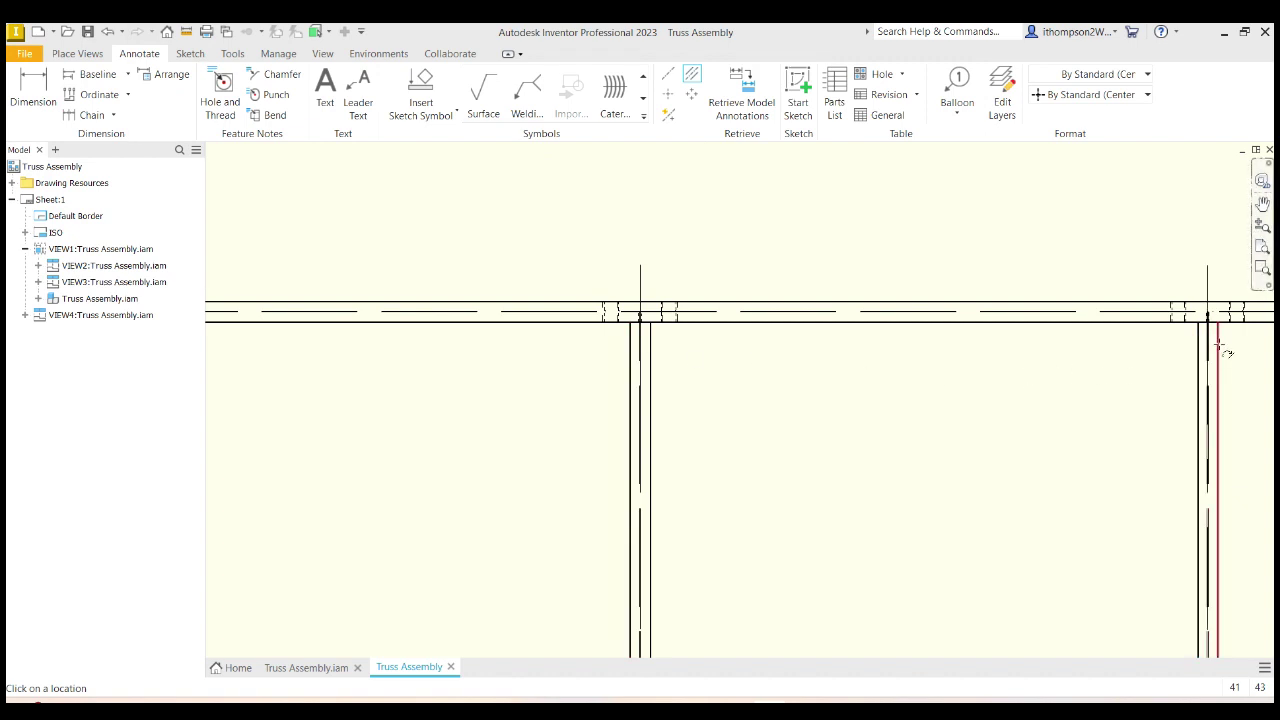
key("Escape")
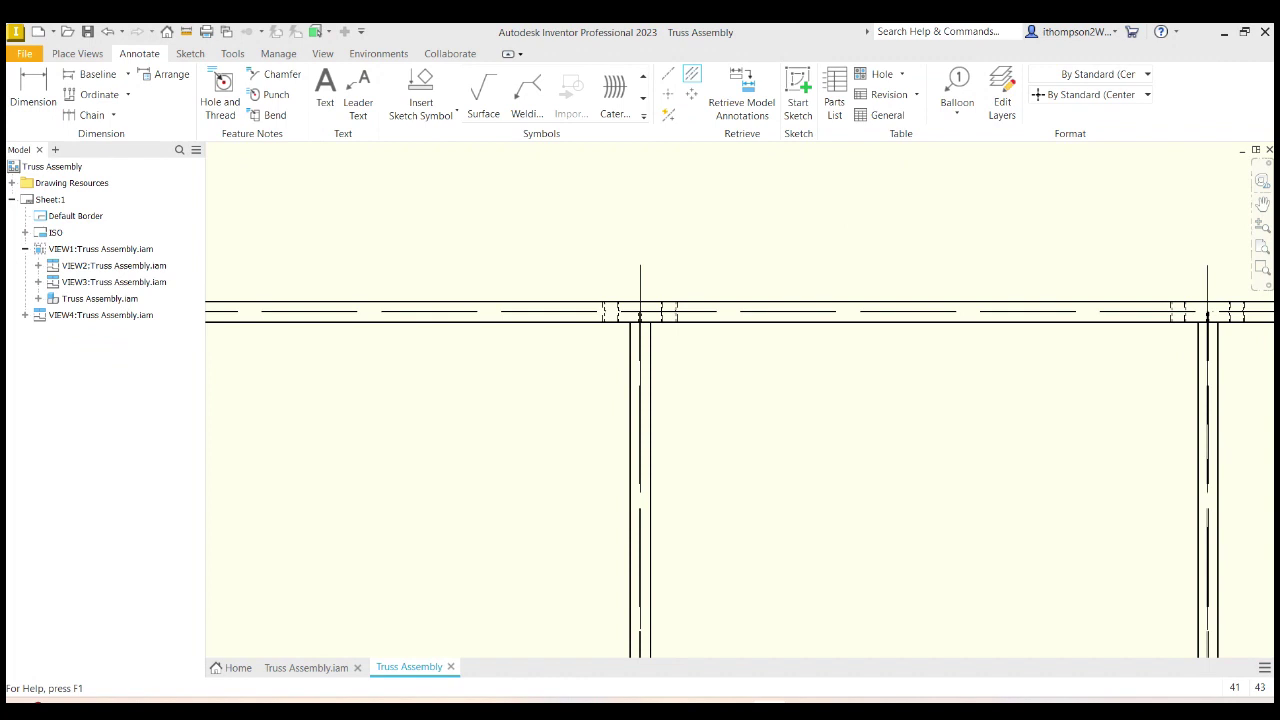
Step: Dimension the 5.00 spacing between the two centerlines above the top view
left_click(40, 87)
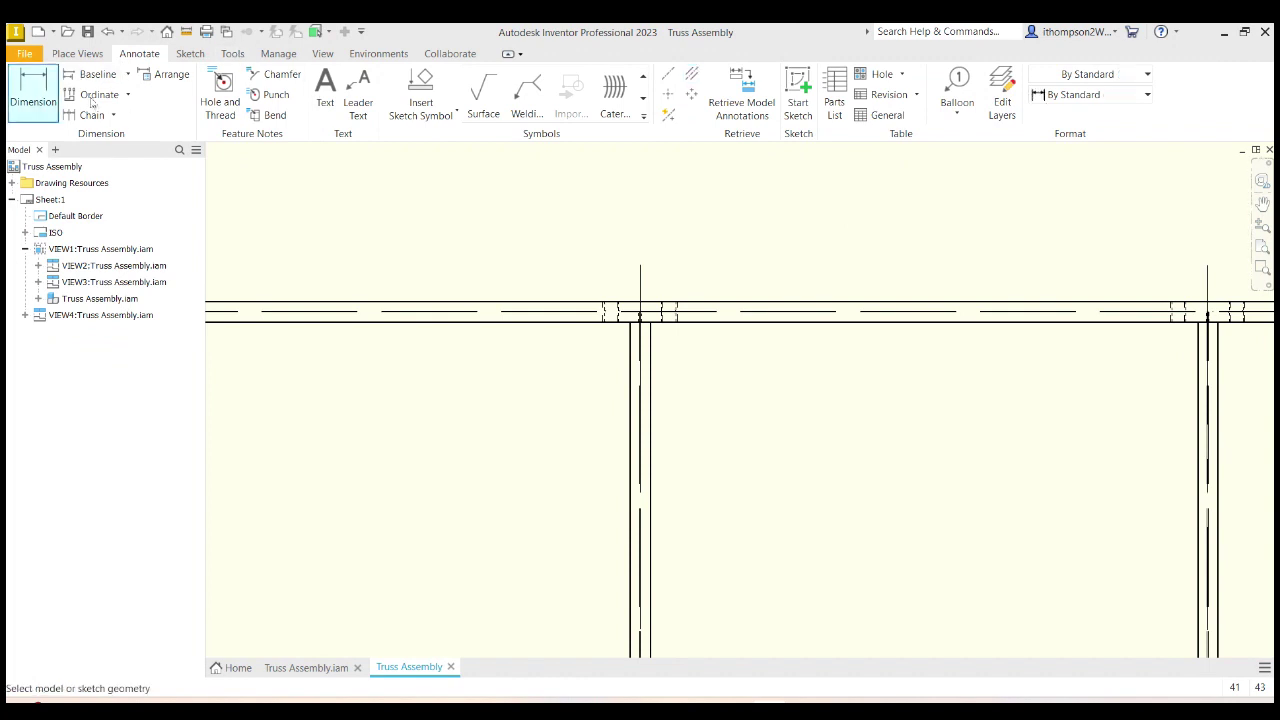
left_click(639, 279)
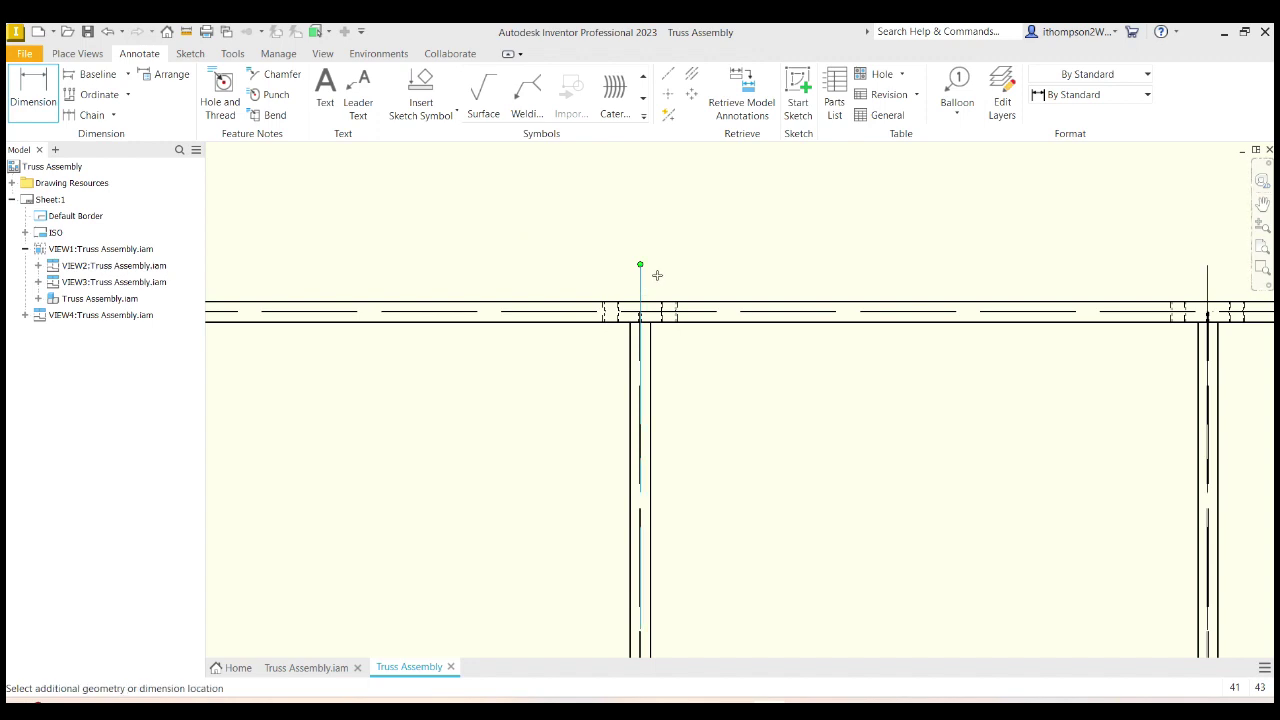
left_click(1206, 285)
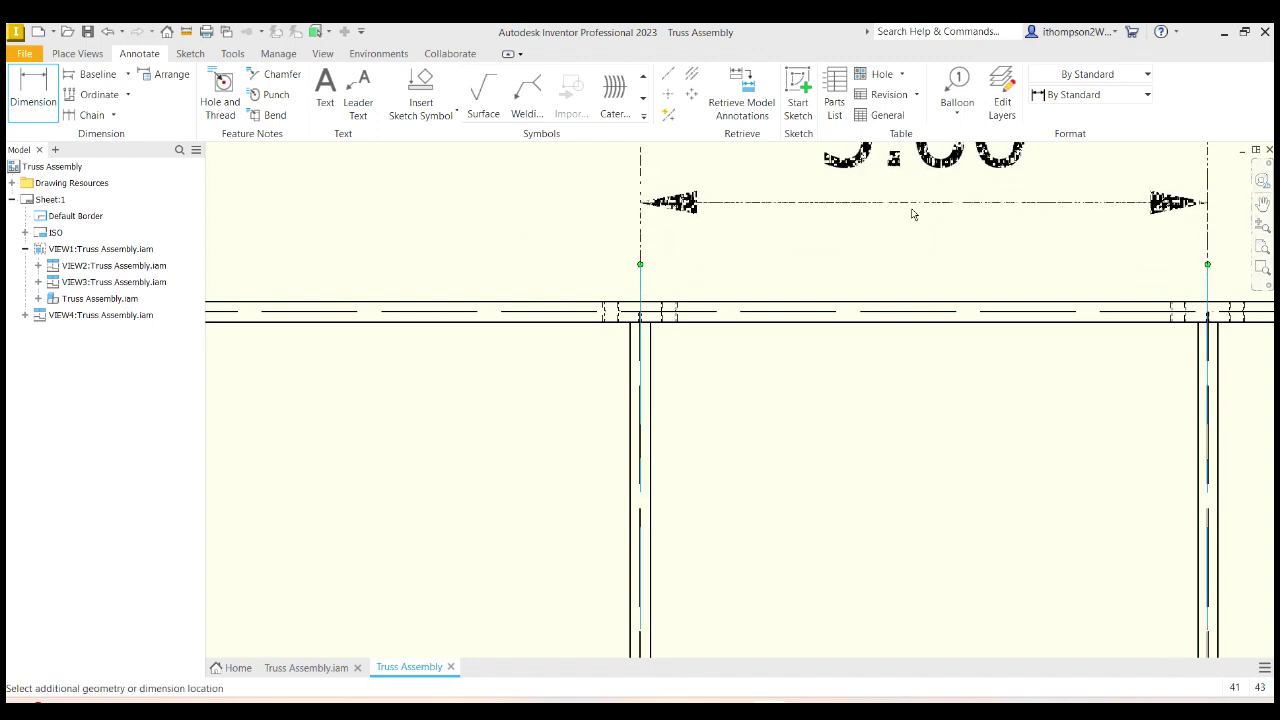
scroll(926, 271, "down", 8)
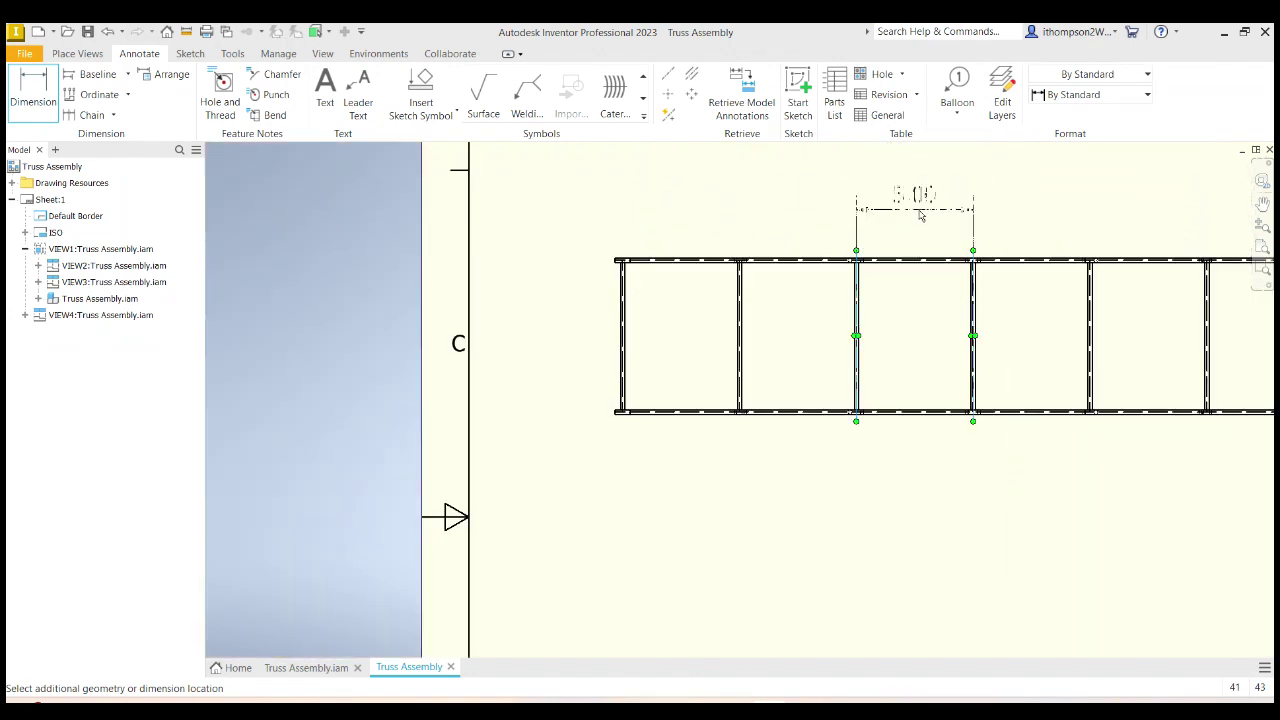
left_click(921, 215)
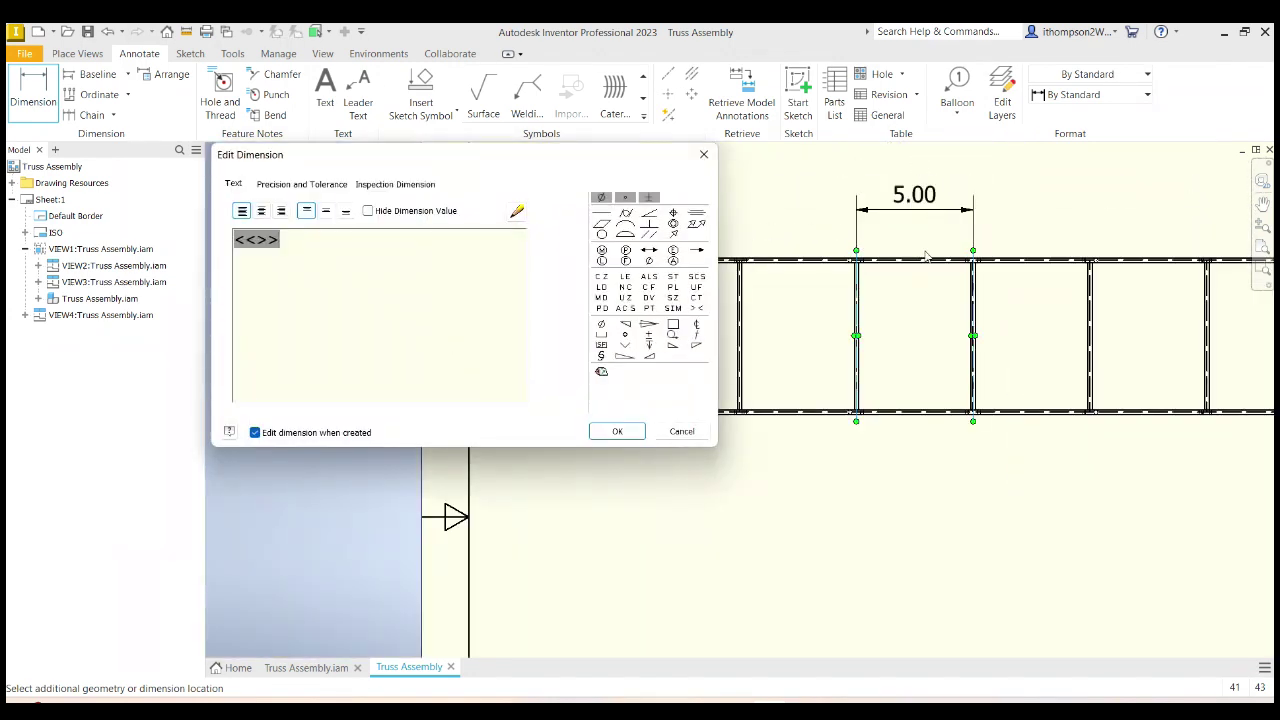
left_click(620, 430)
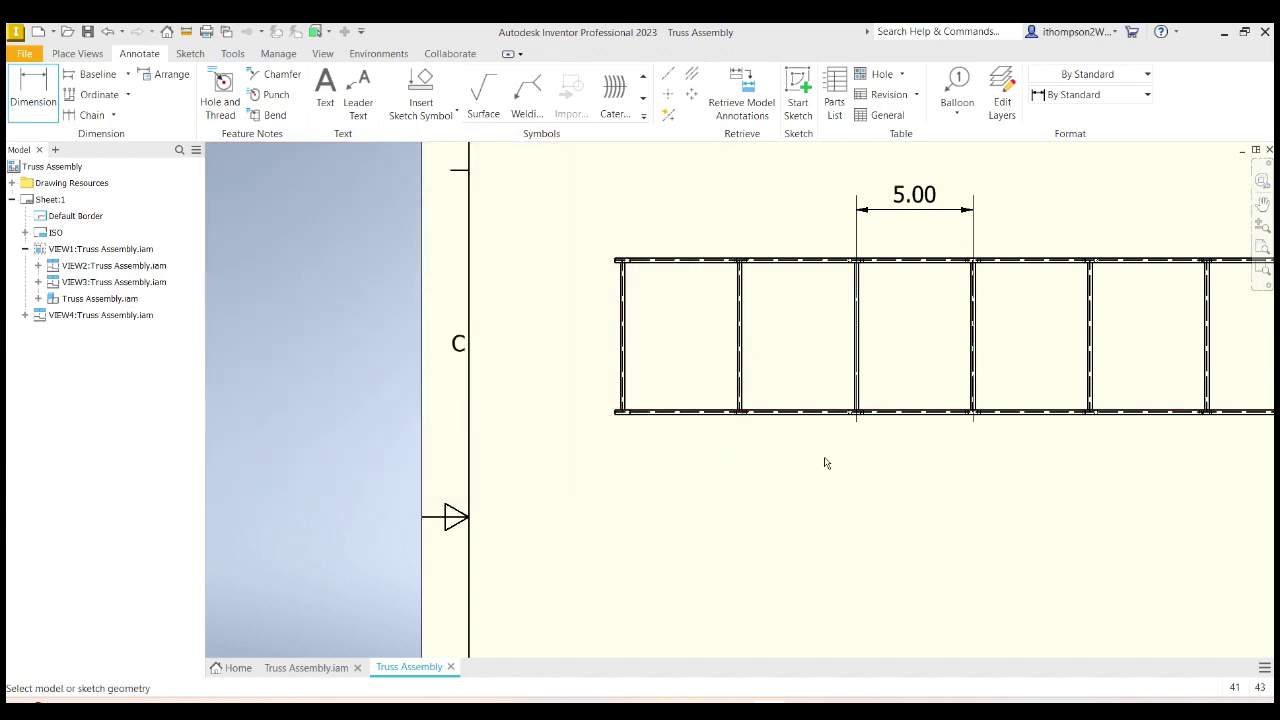
scroll(823, 460, "down", 5)
Step: Dimension the front view's 30.66 overall length from the left diagonal to the bottom chord, placed below
scroll(857, 623, "up", 6)
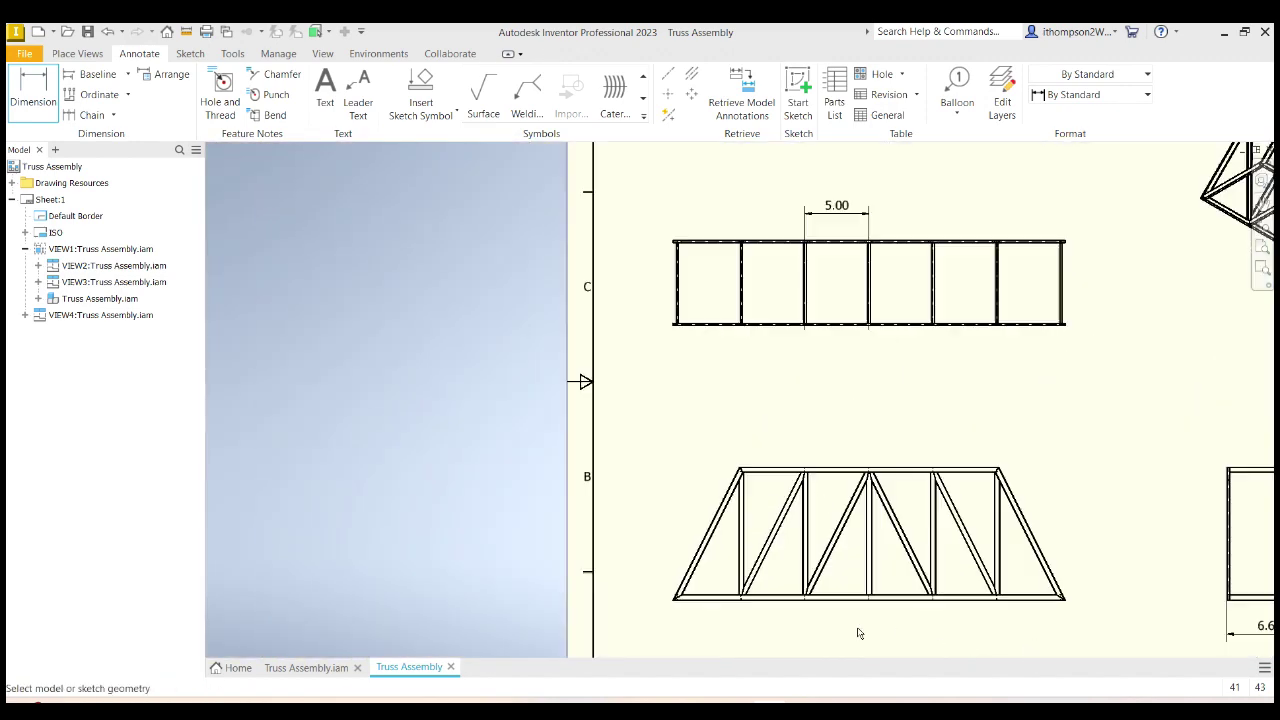
scroll(852, 618, "down", 2)
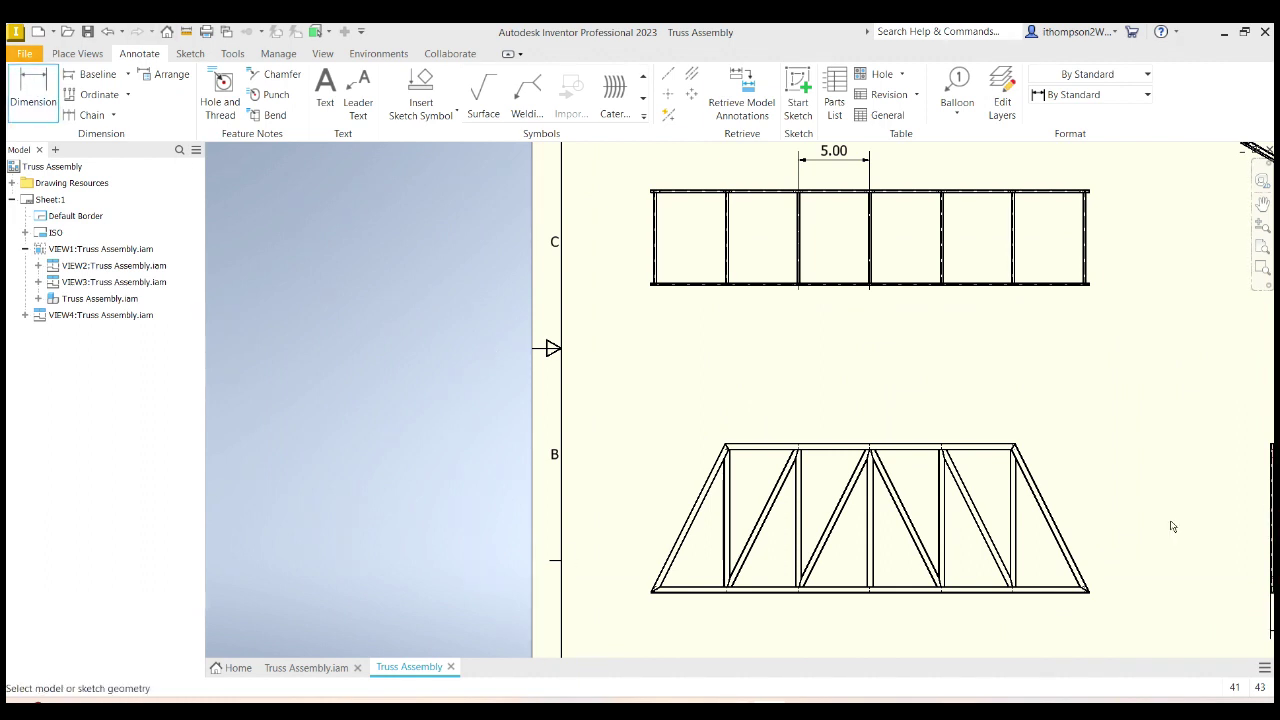
left_click(649, 593)
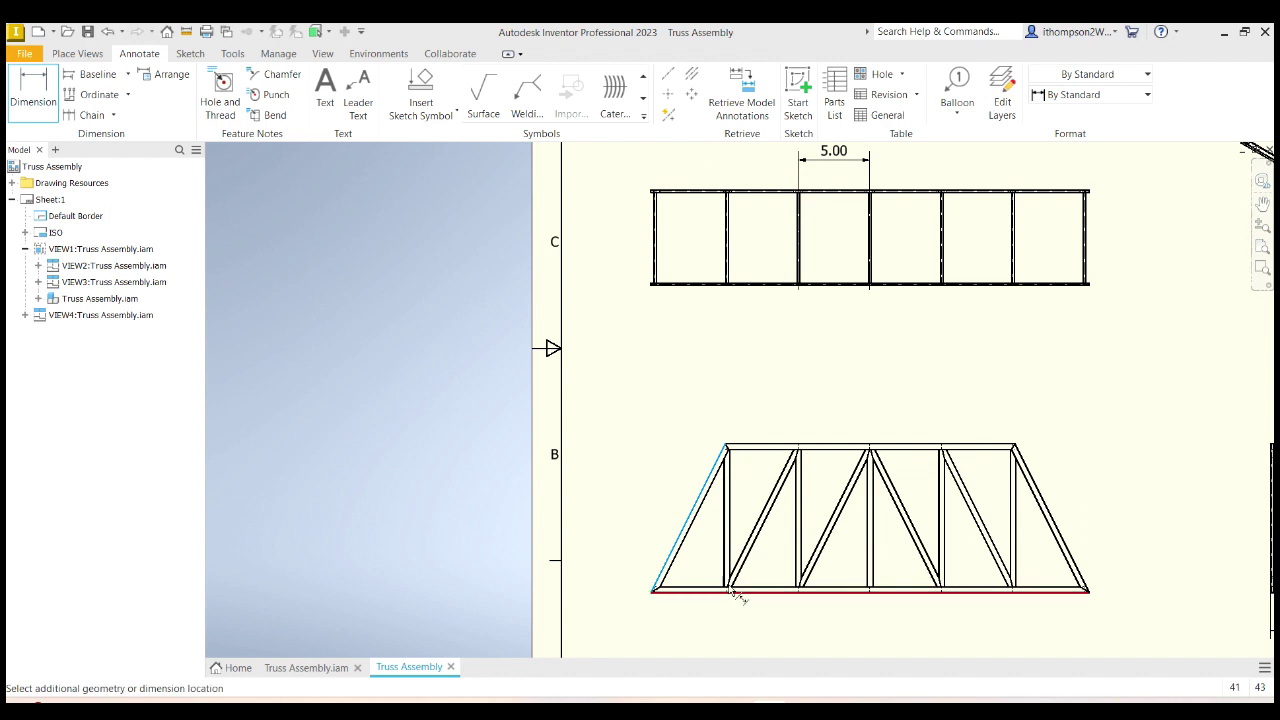
left_click(1092, 592)
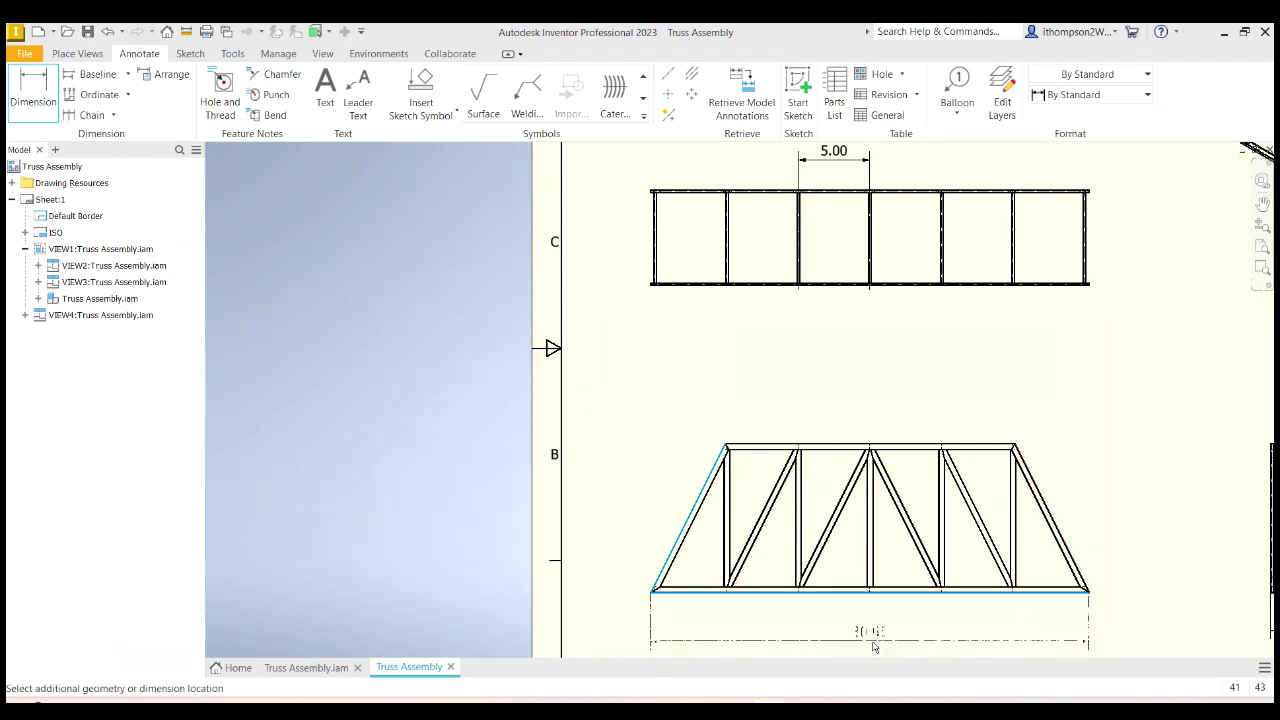
scroll(886, 606, "up", 2)
scroll(887, 608, "down", 1)
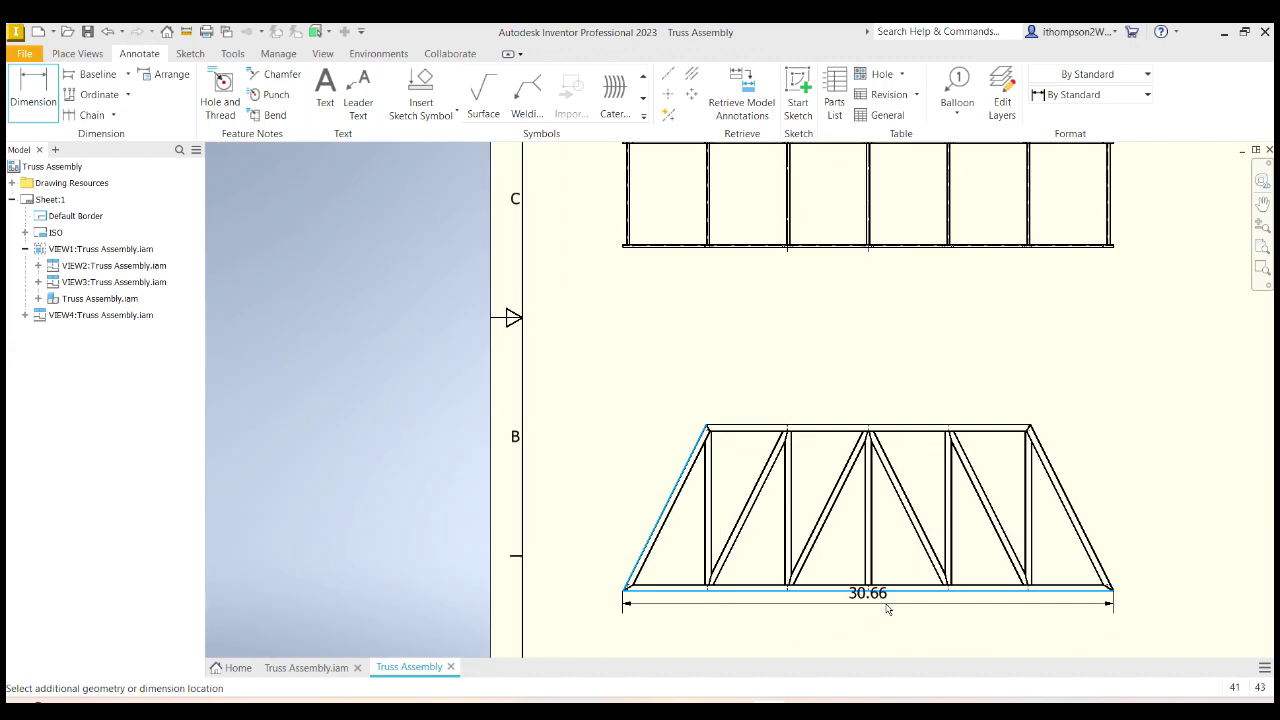
scroll(886, 608, "down", 5)
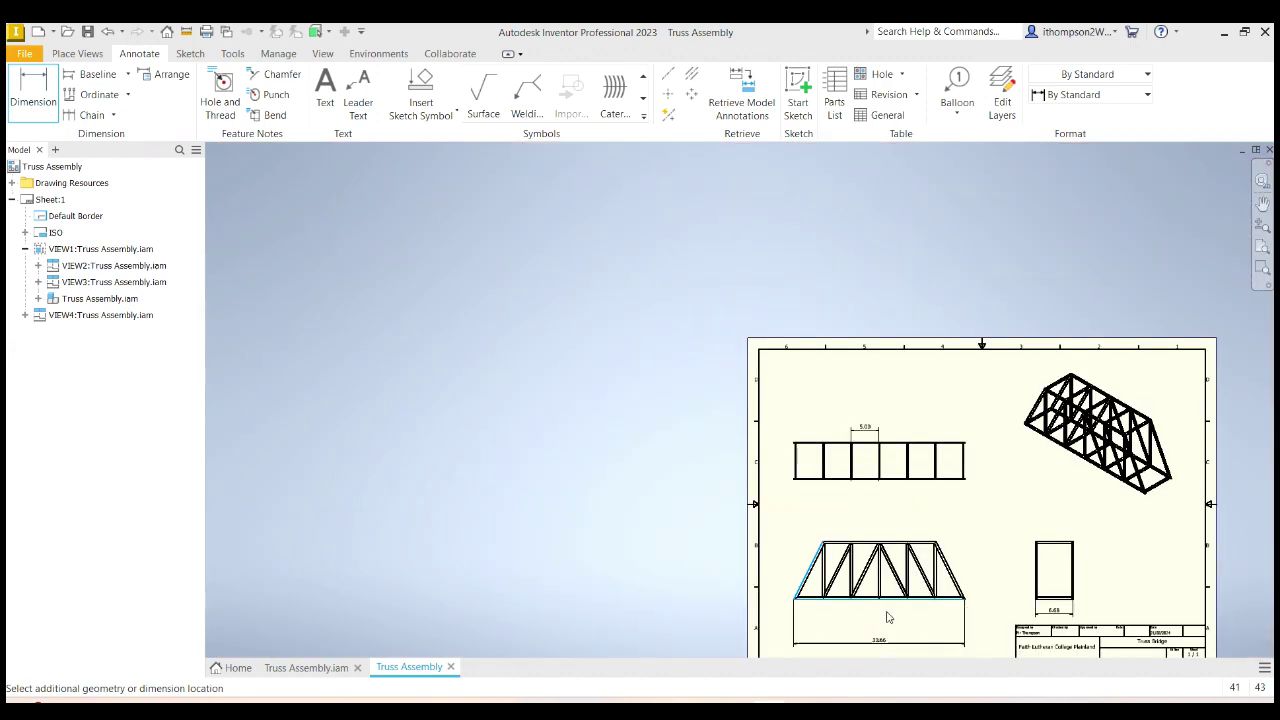
left_click(886, 618)
left_click(636, 434)
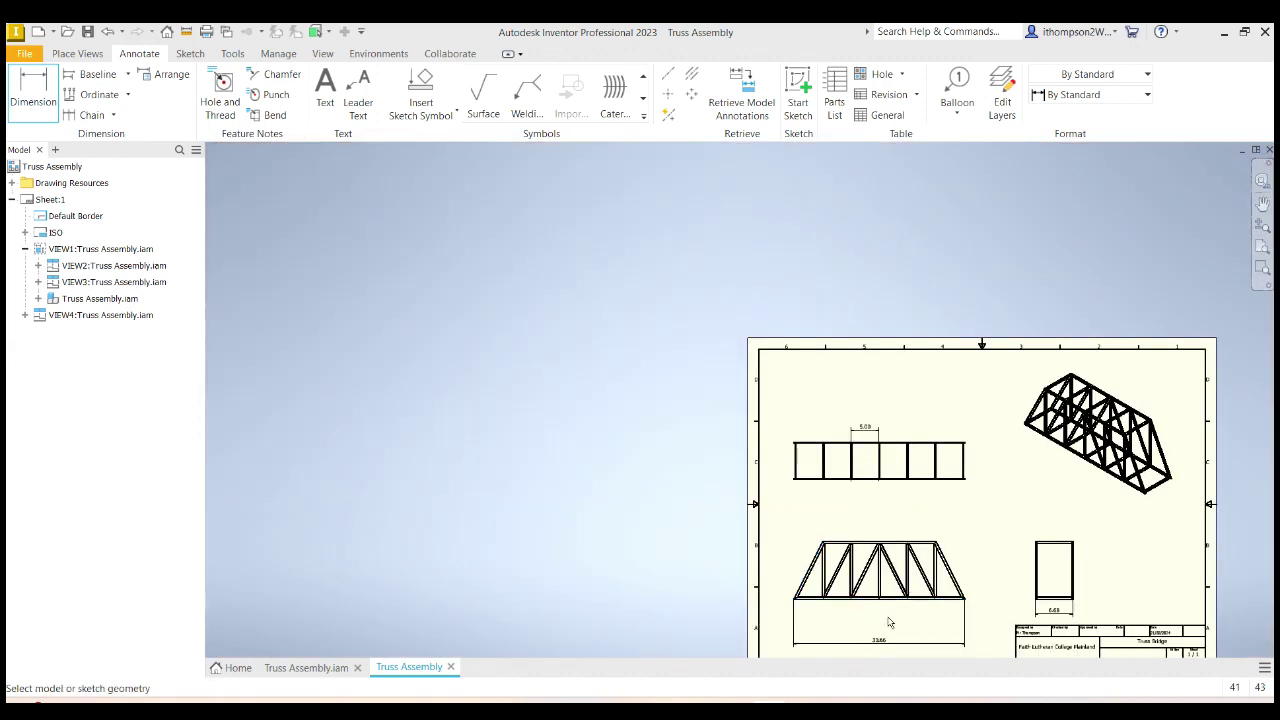
scroll(877, 609, "up", 3)
scroll(877, 610, "down", 2)
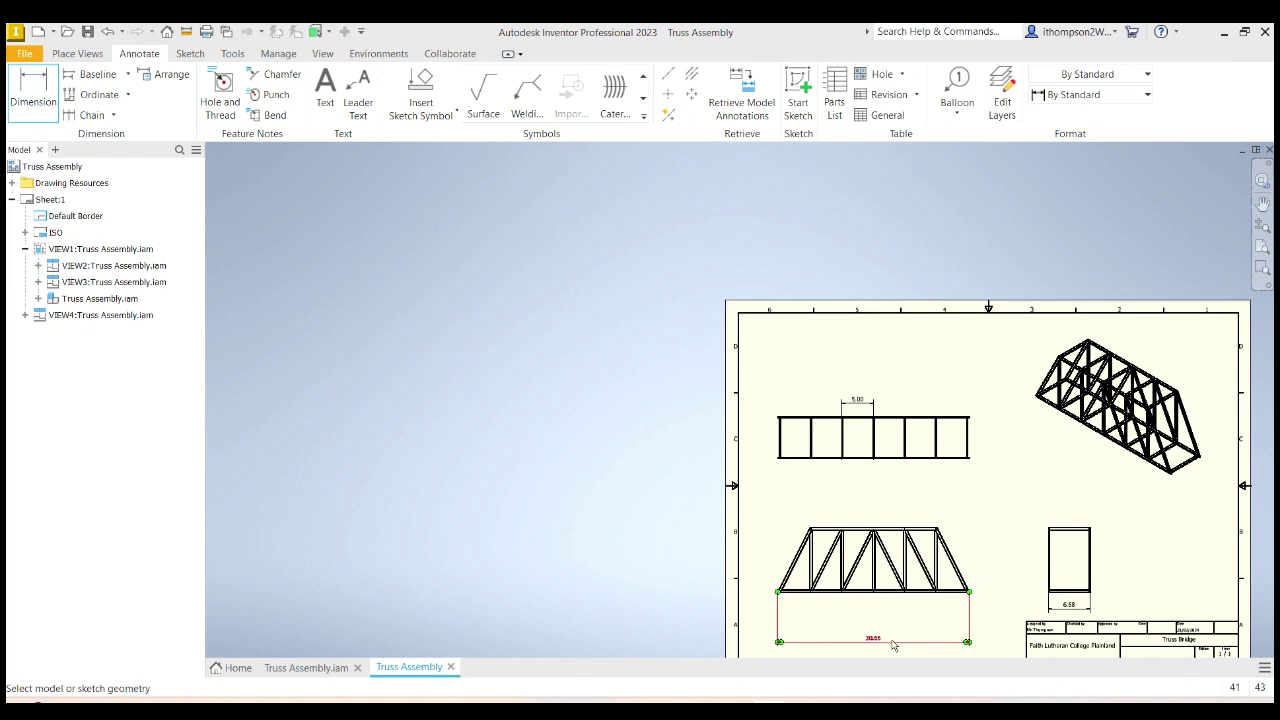
scroll(900, 630, "up", 5)
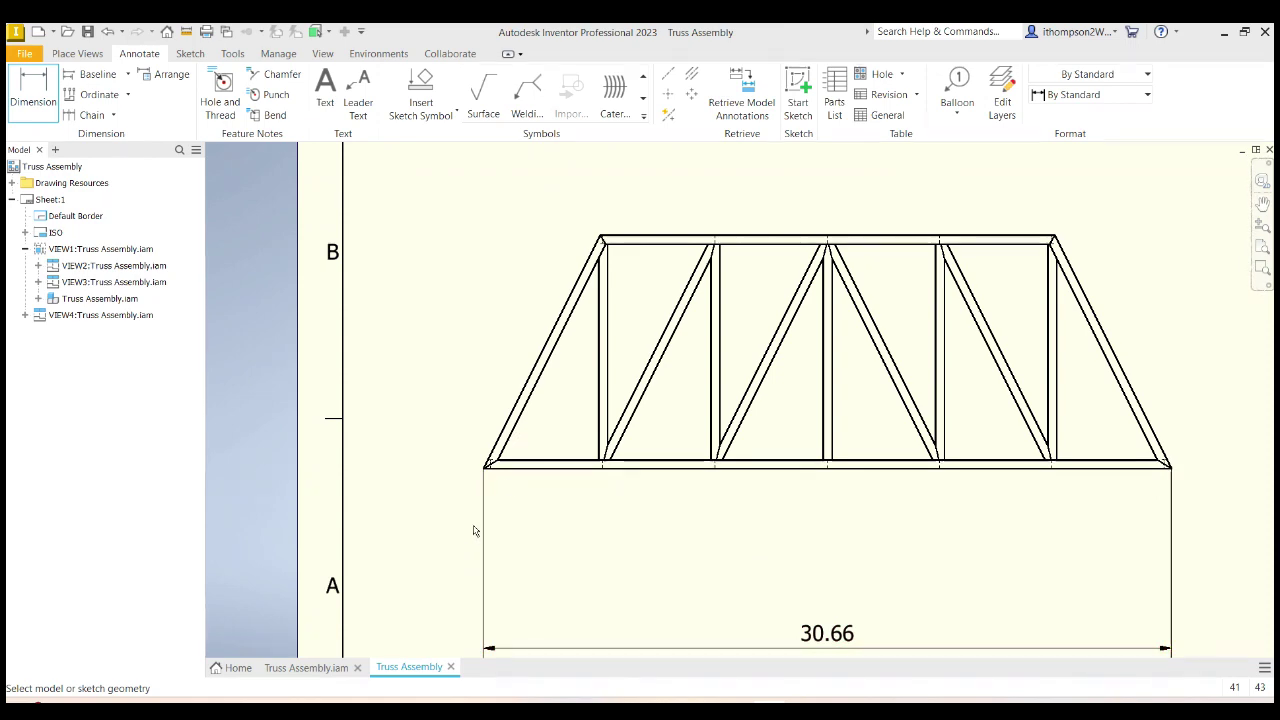
scroll(475, 531, "down", 5)
Step: Add a centerline bisector between the two parallel member edges
scroll(480, 460, "up", 8)
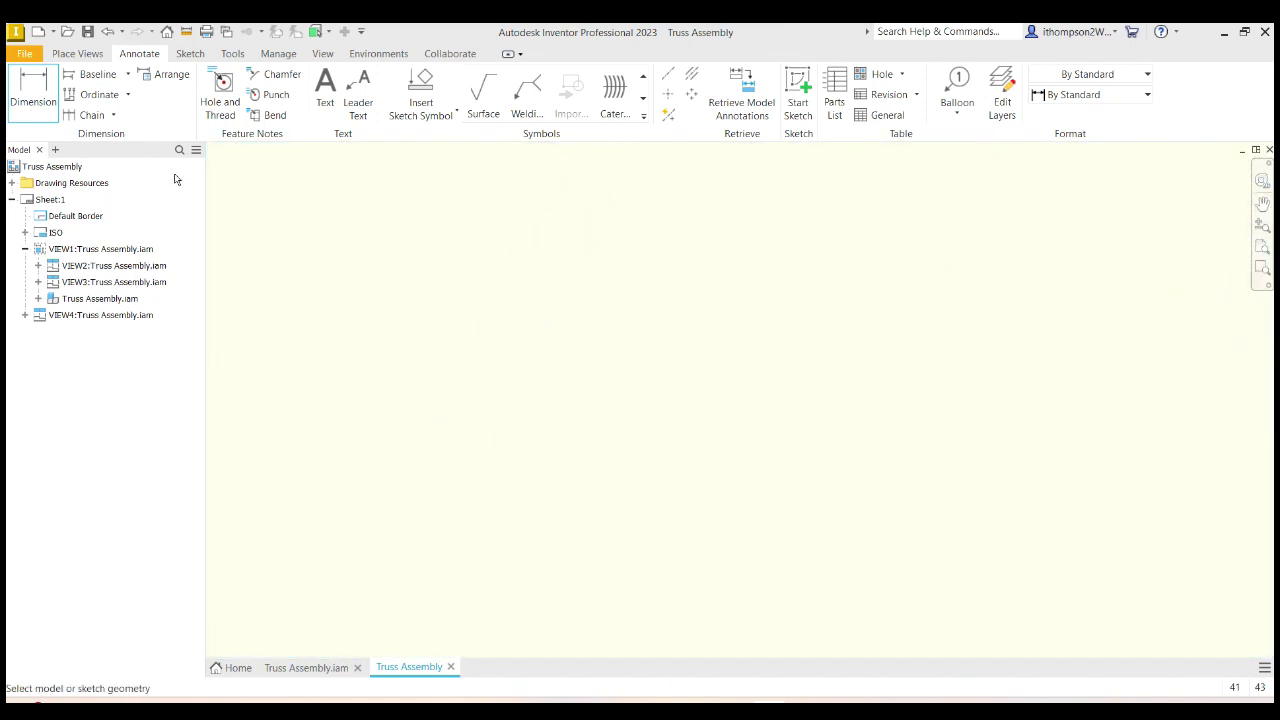
scroll(460, 405, "down", 3)
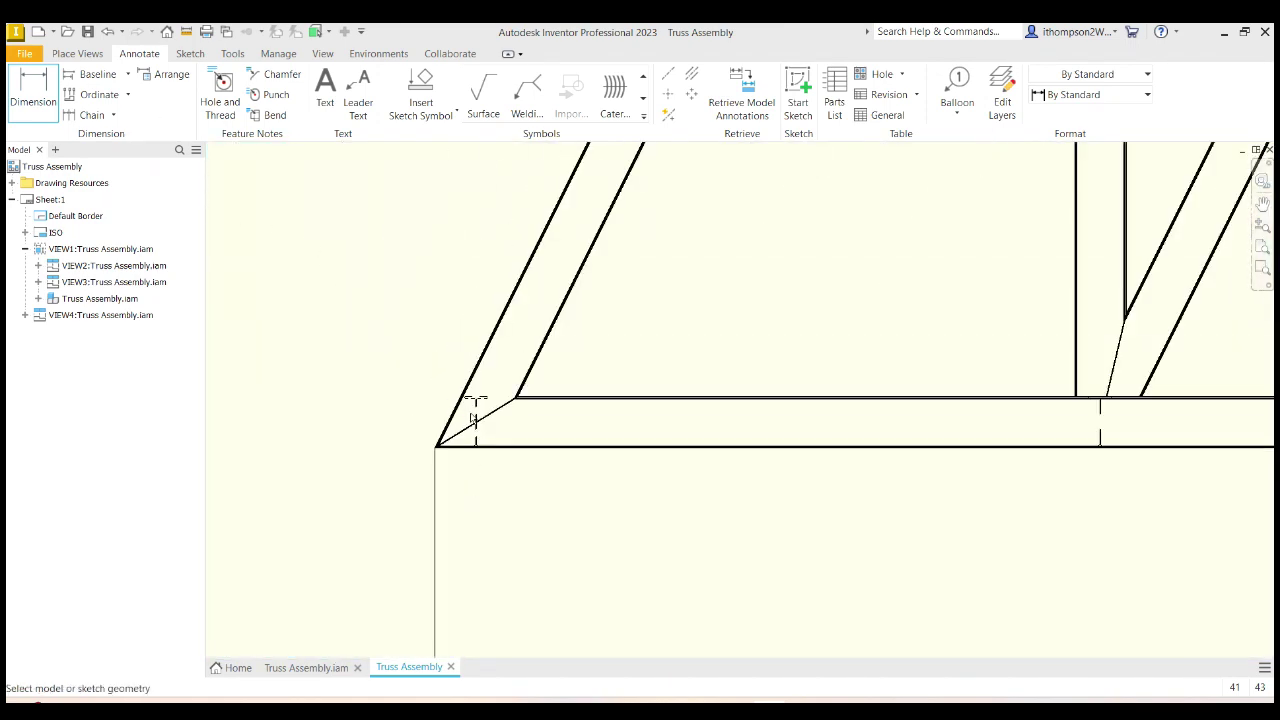
scroll(475, 415, "up", 3)
scroll(477, 415, "up", 5)
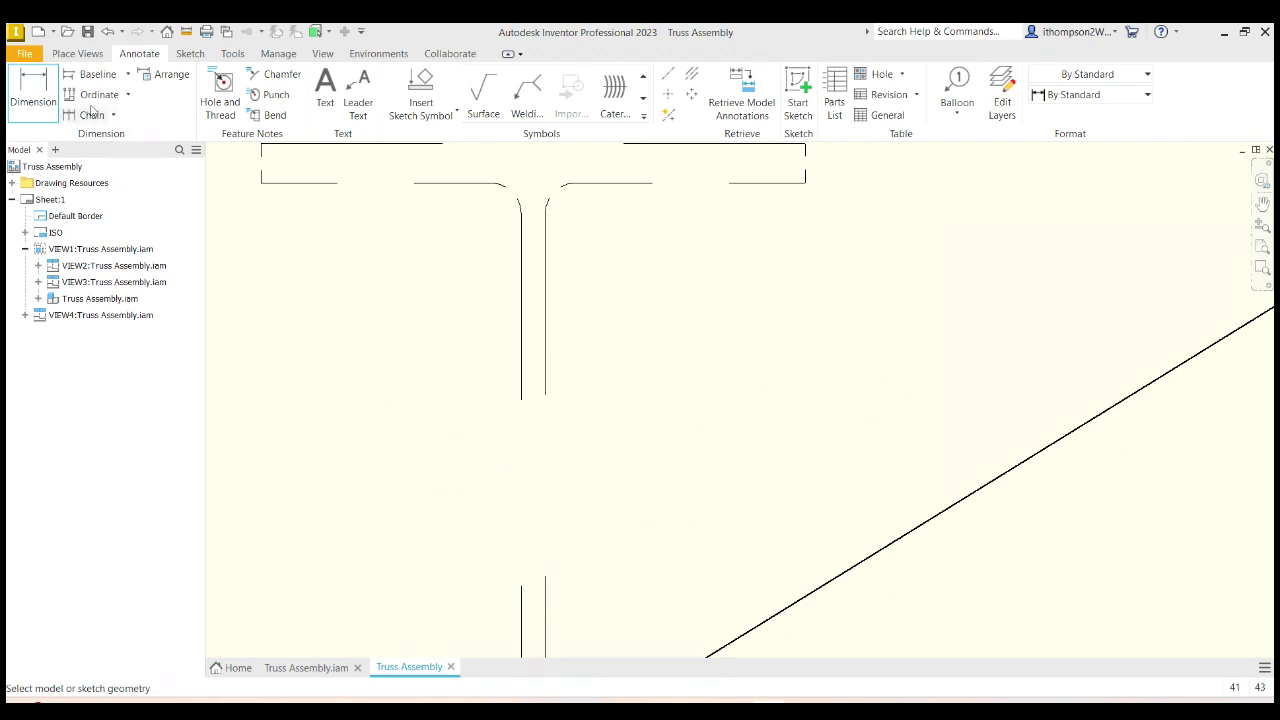
left_click(691, 74)
left_click(521, 256)
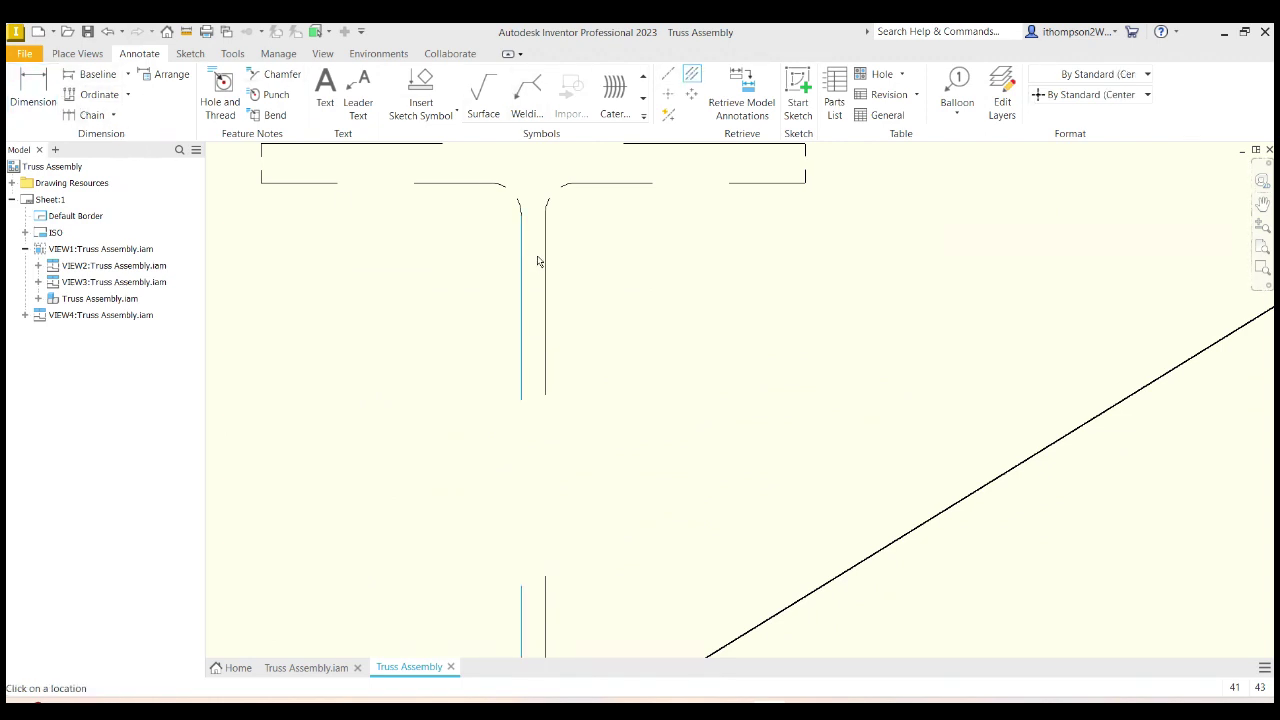
left_click(545, 262)
scroll(637, 366, "up", 2)
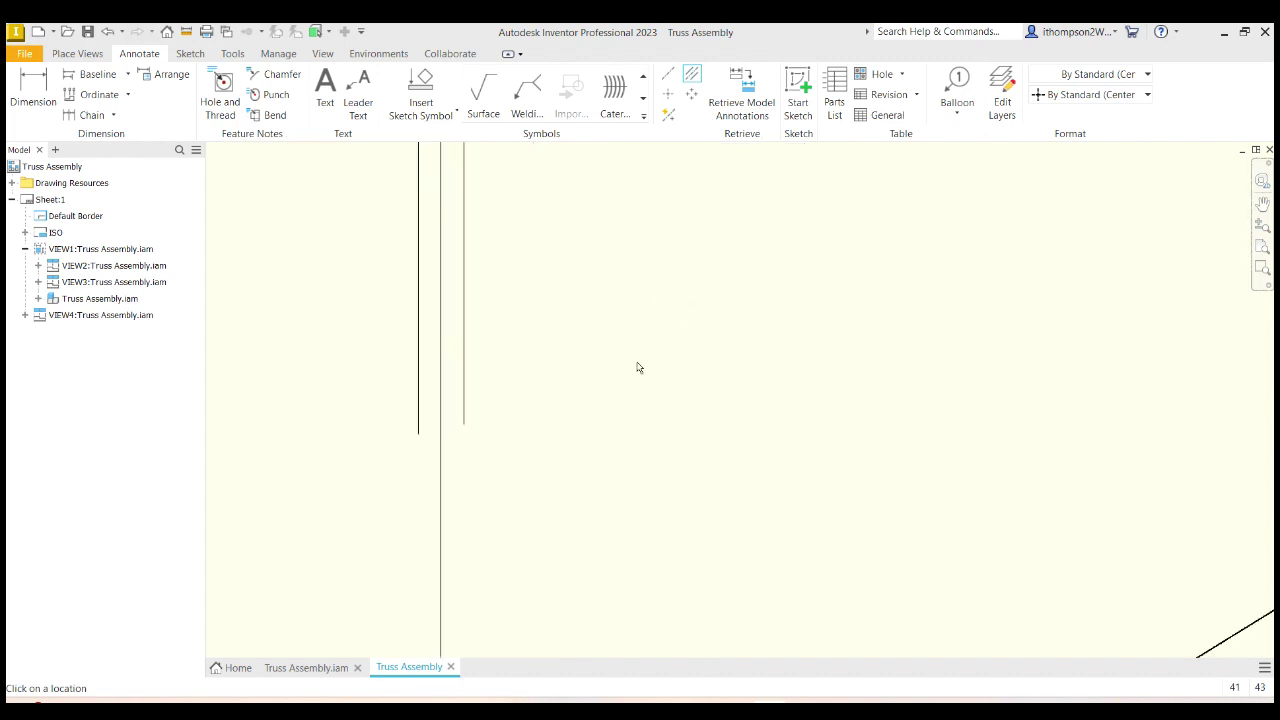
scroll(629, 369, "down", 4)
scroll(597, 389, "up", 5)
scroll(597, 405, "down", 2)
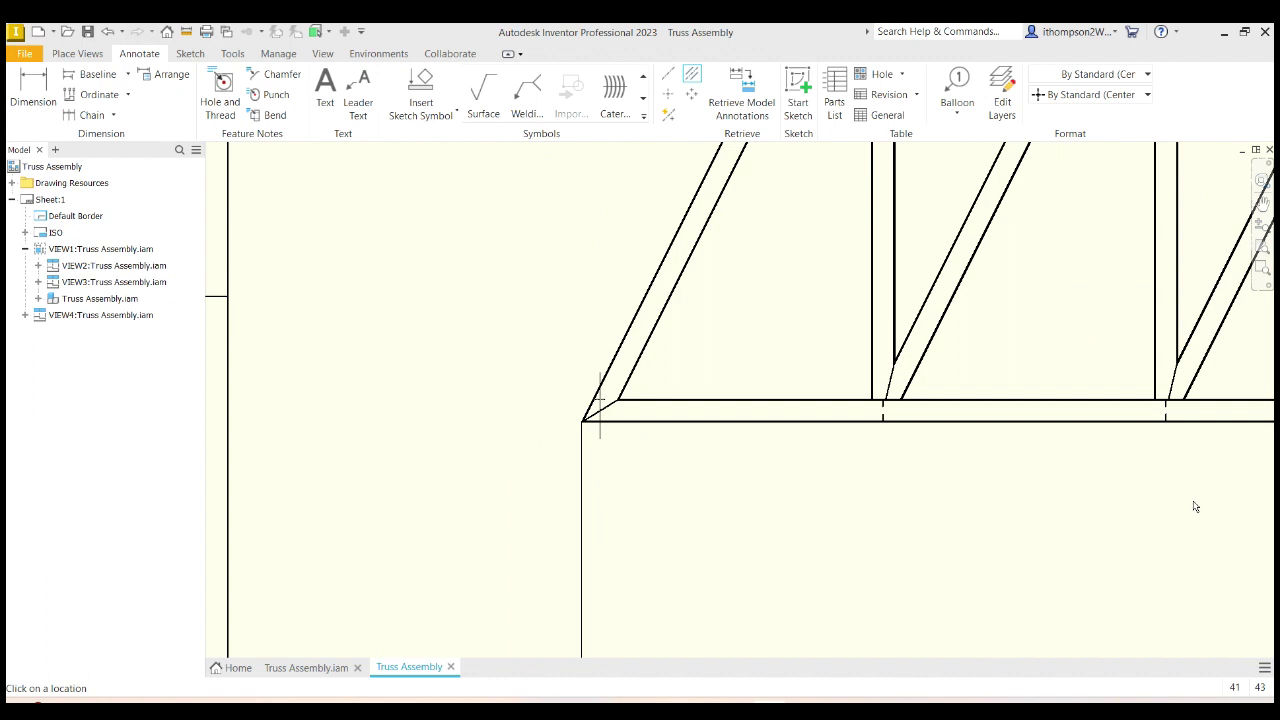
Step: Pan and zoom back out to show the whole truss front view and title block
left_click(1262, 203)
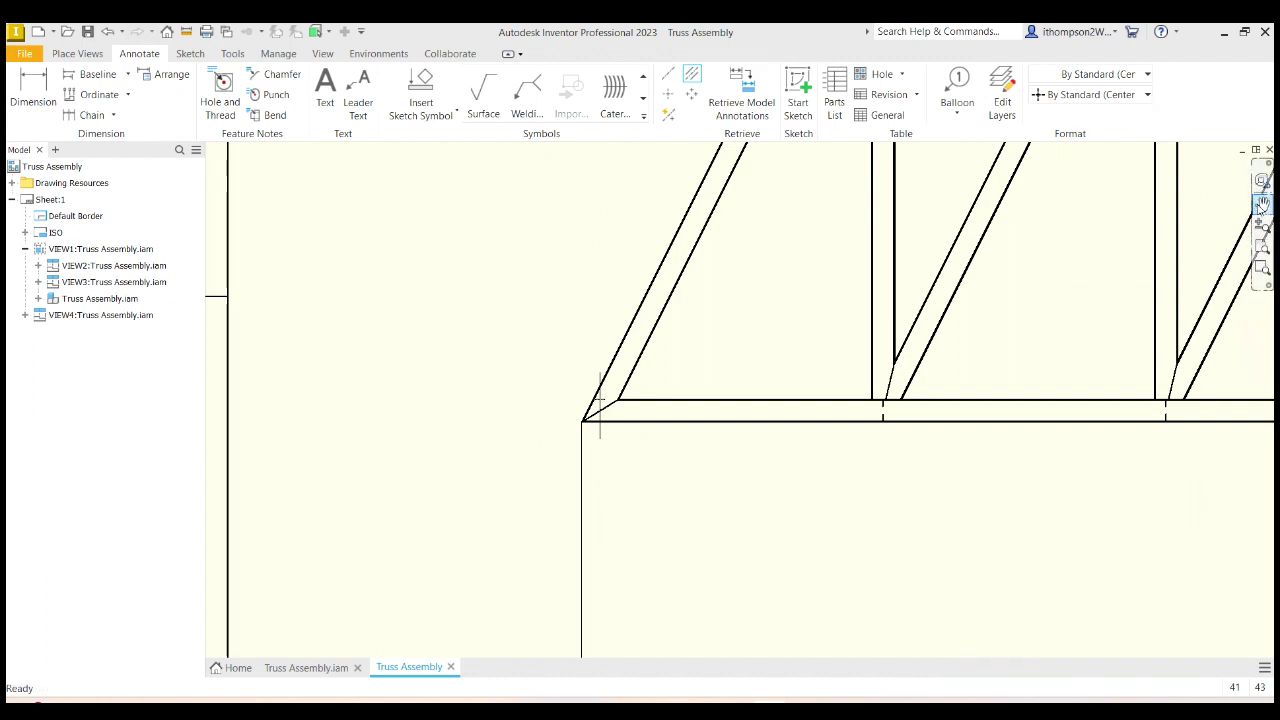
mouse_move(1157, 399)
left_mouse_down()
mouse_move(724, 437)
mouse_move(62, 440)
left_mouse_up()
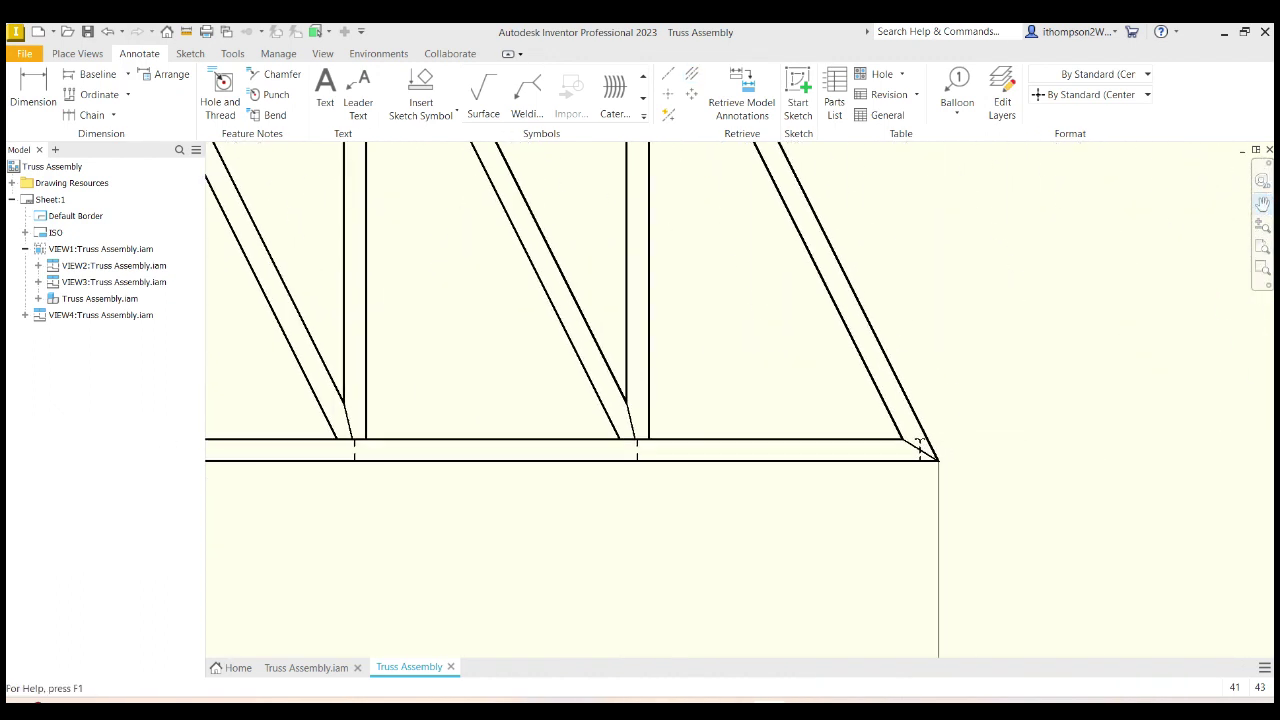
scroll(921, 456, "down", 10)
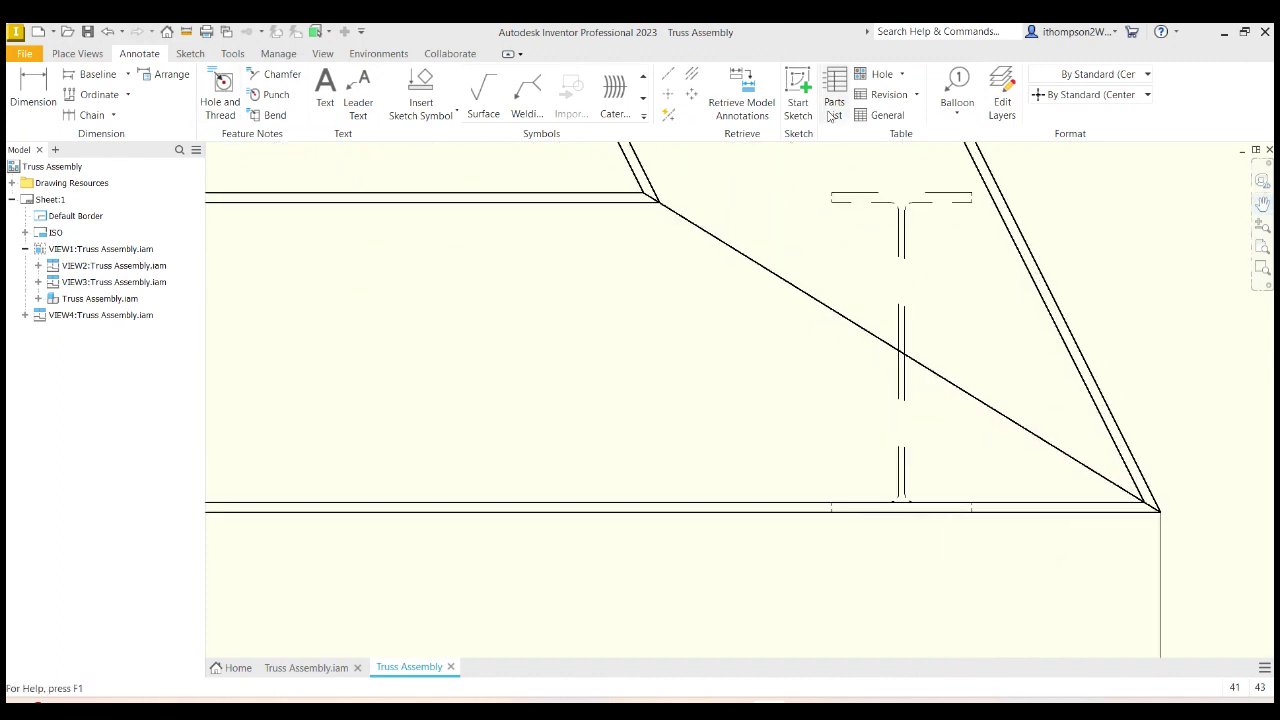
left_click(691, 74)
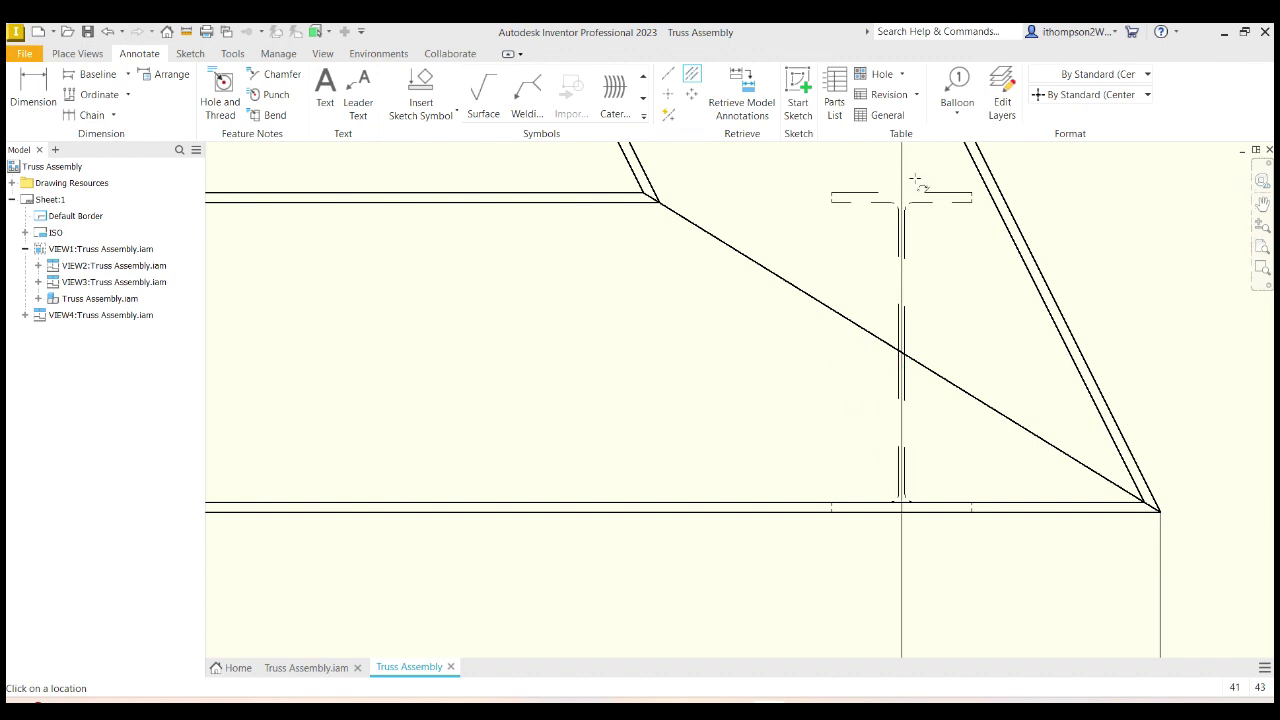
key("F5")
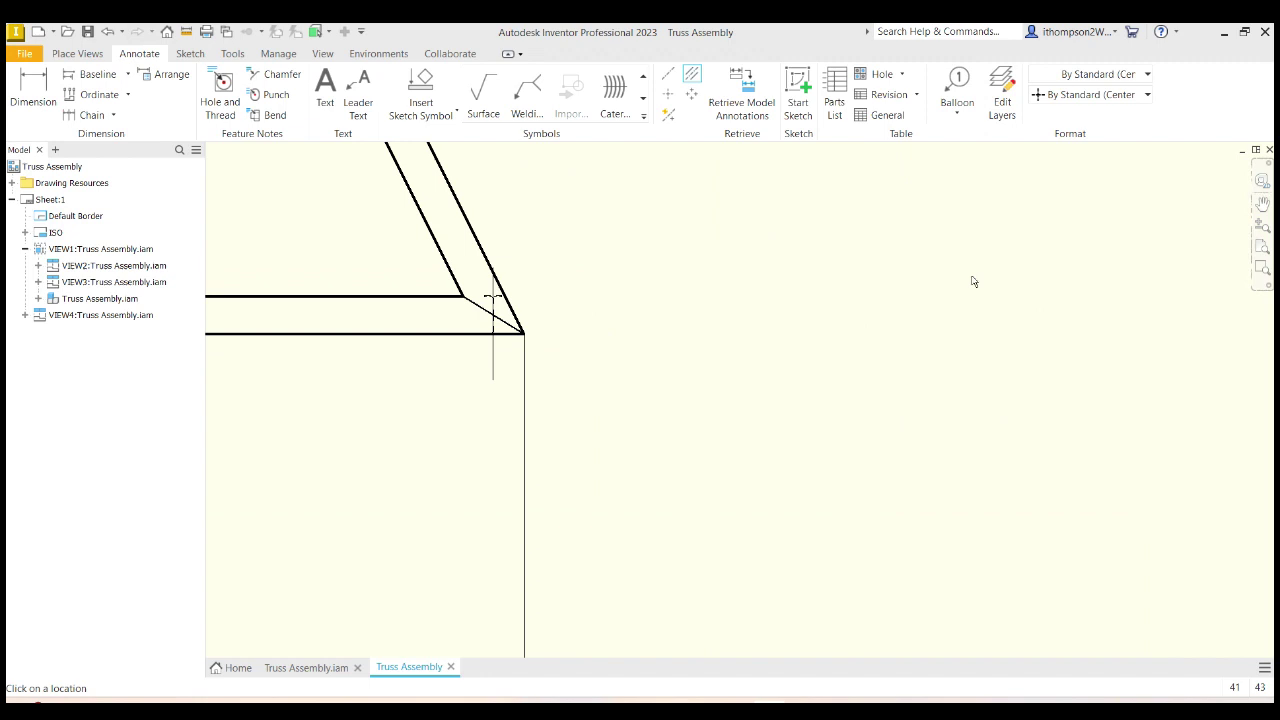
left_click(1262, 204)
mouse_move(260, 423)
left_mouse_down()
mouse_move(763, 337)
mouse_move(860, 449)
left_mouse_up()
scroll(366, 474, "down", 2)
scroll(366, 474, "up", 4)
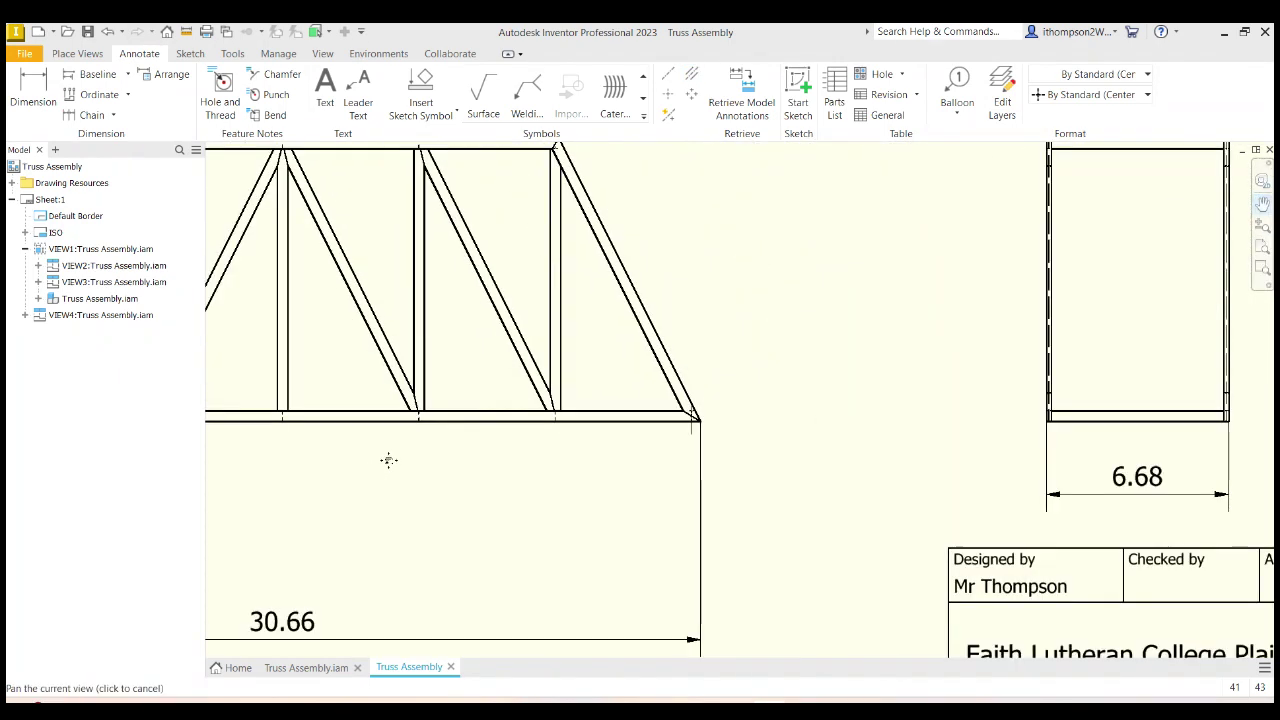
scroll(313, 487, "up", 3)
mouse_move(313, 487)
left_mouse_down()
mouse_move(443, 486)
mouse_move(586, 457)
left_mouse_up()
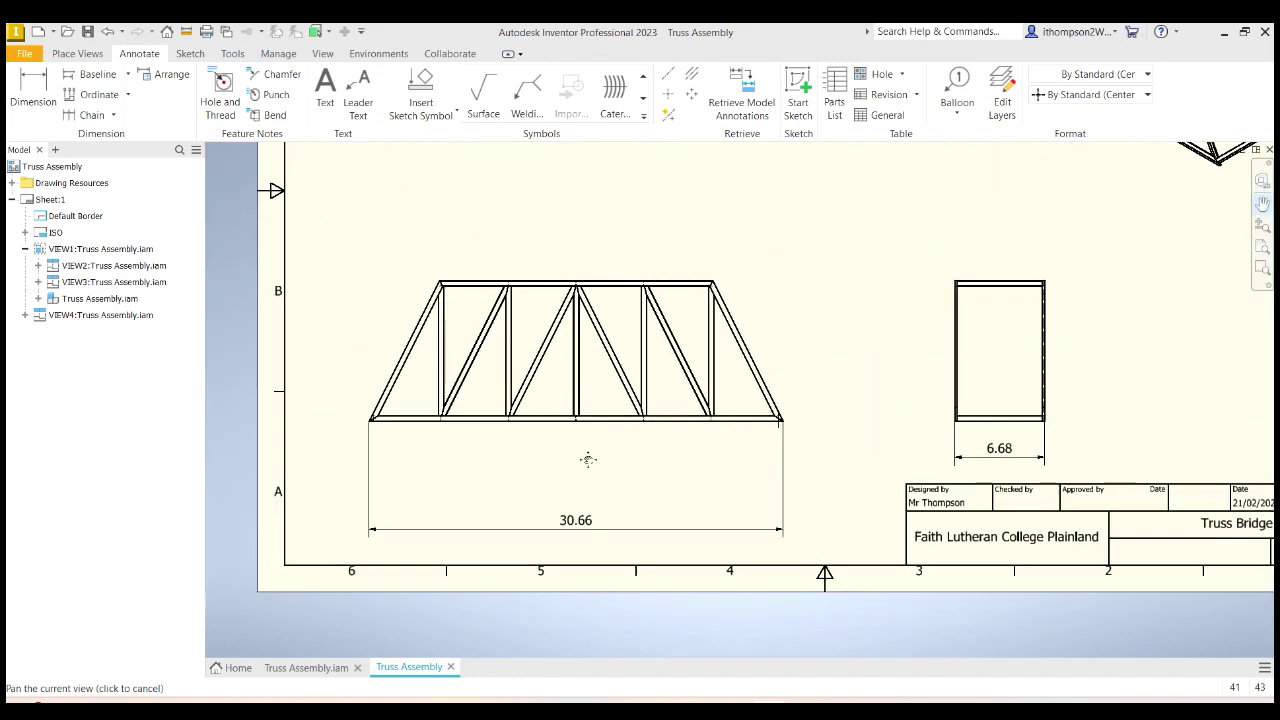
Step: Dimension the 30.00 span between the truss's bottom corners, placed just above the 30.66 dimension
left_click(33, 90)
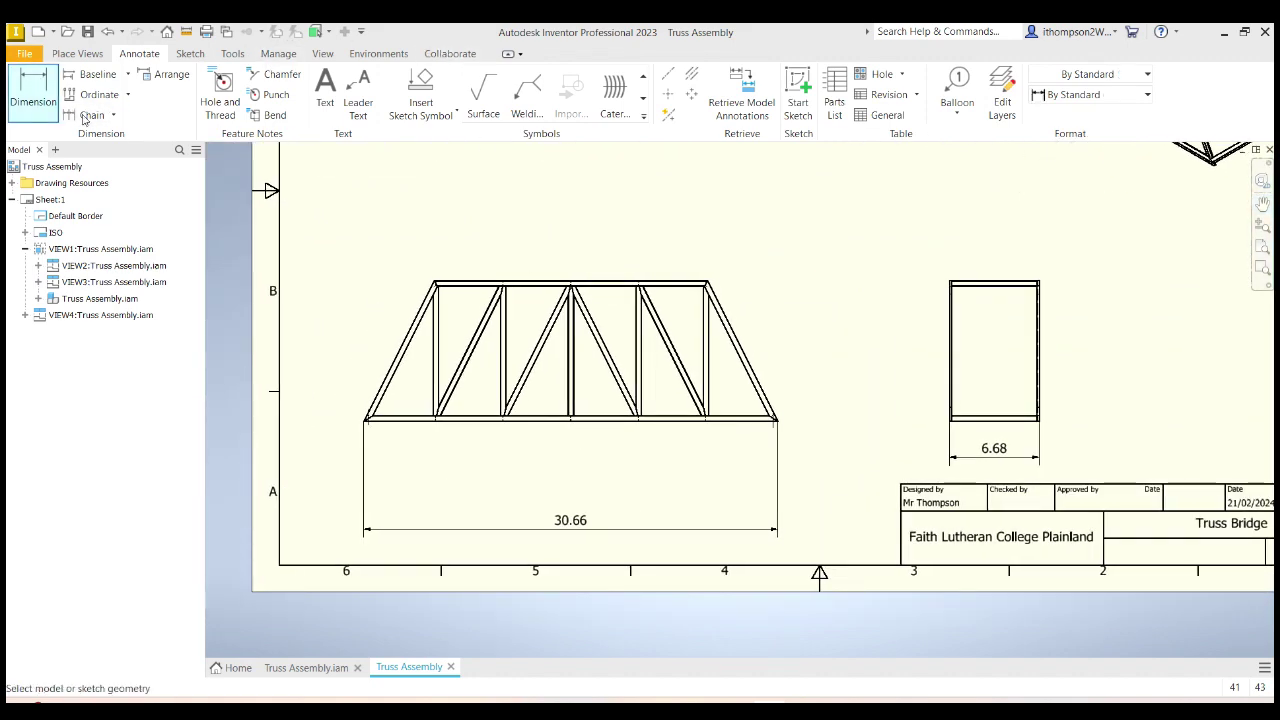
scroll(368, 420, "down", 5)
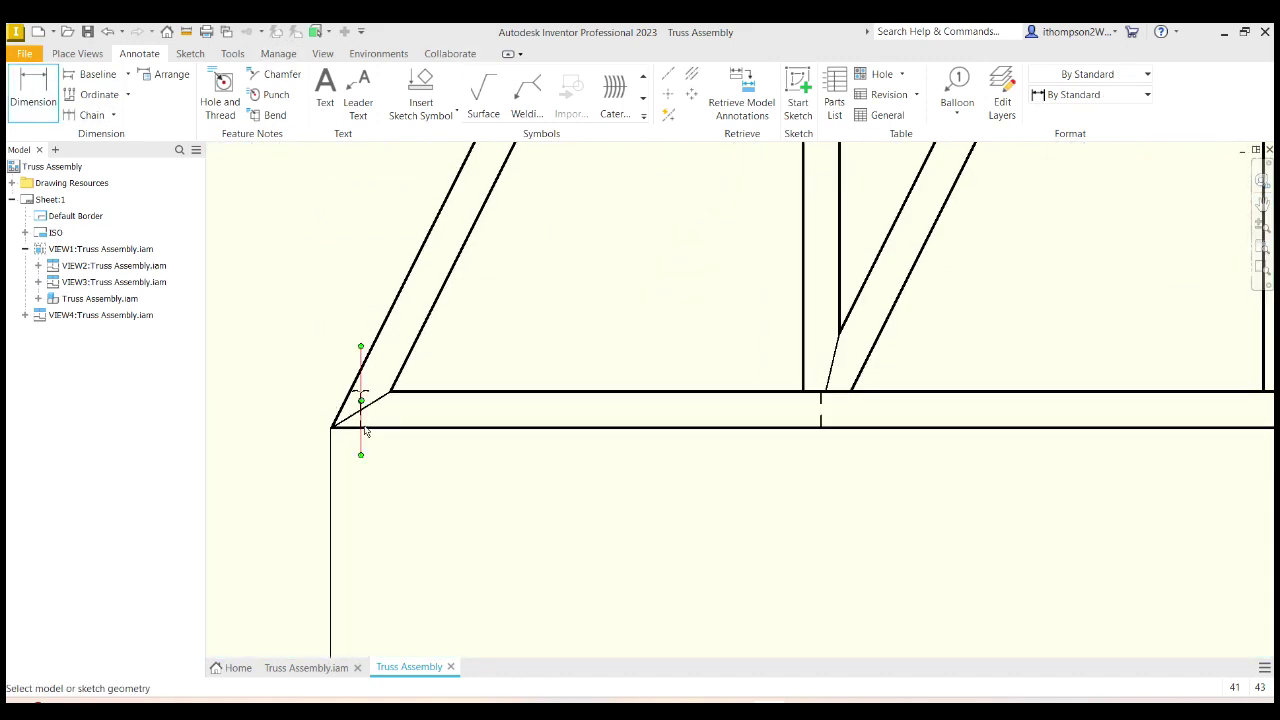
left_click(361, 445)
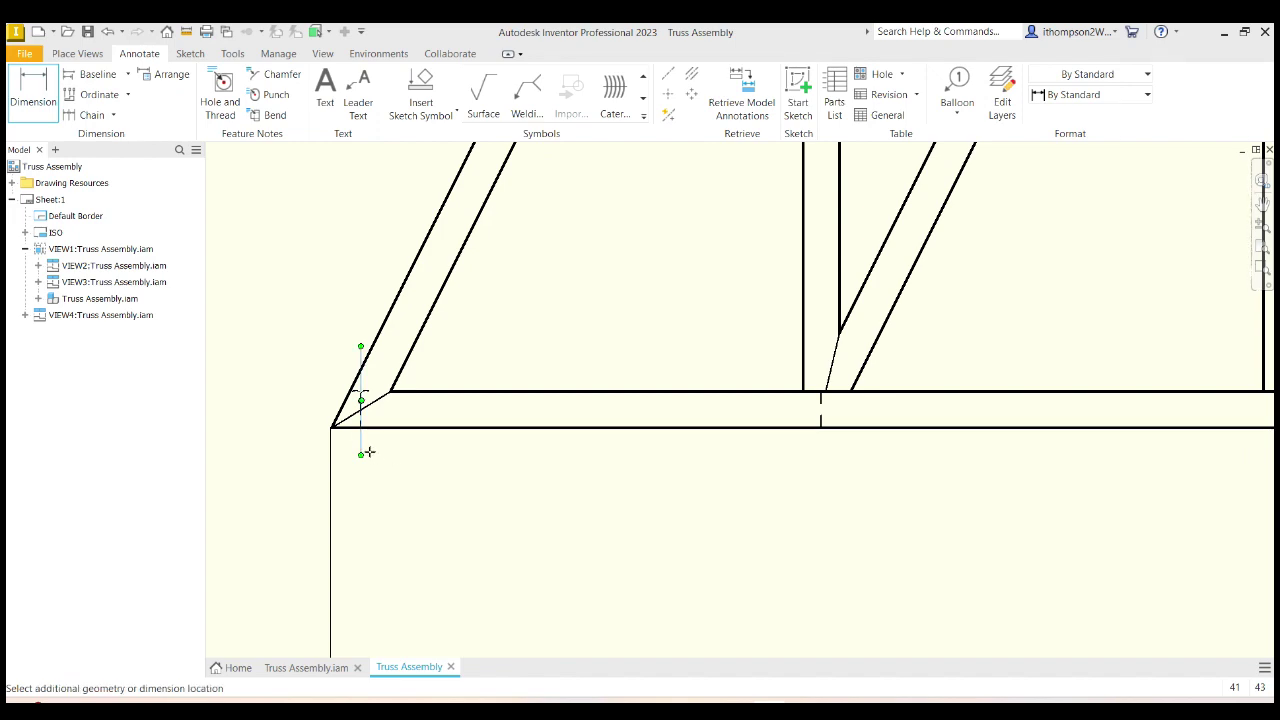
scroll(368, 448, "up", 4)
scroll(368, 447, "up", 3)
scroll(565, 460, "down", 6)
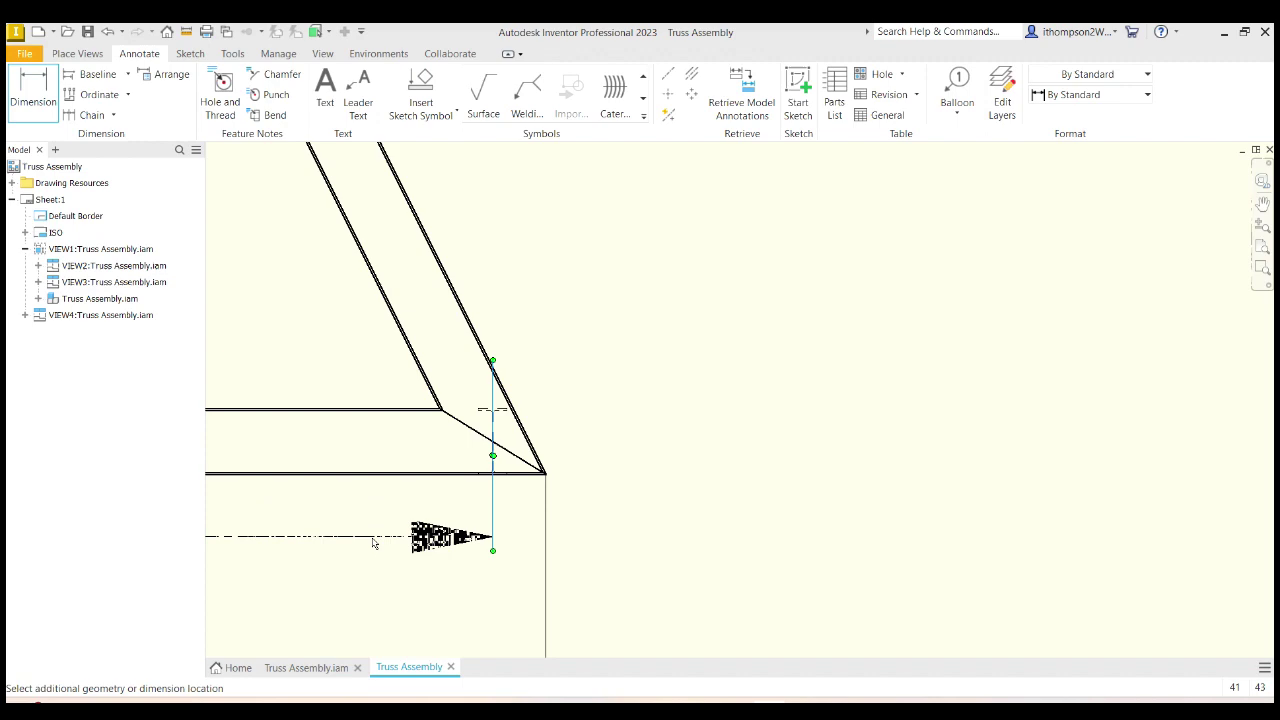
scroll(368, 537, "up", 3)
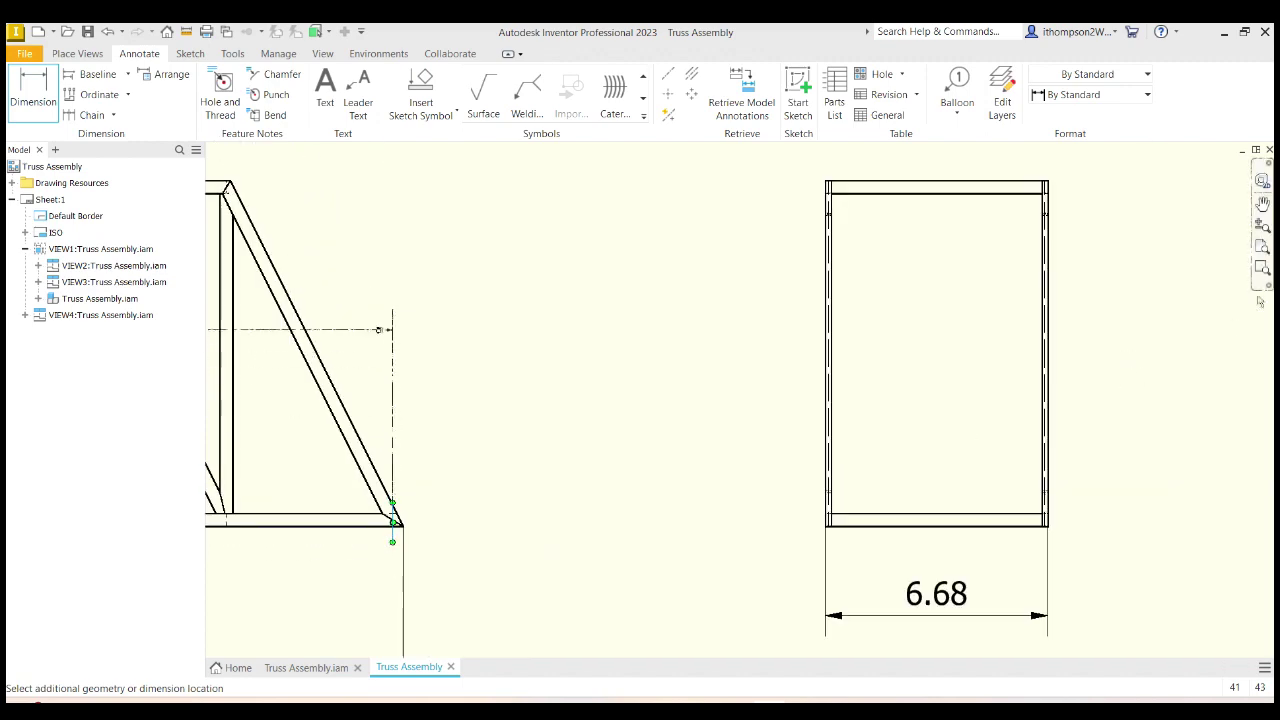
key("F2")
mouse_move(524, 468)
left_mouse_down()
mouse_move(597, 426)
mouse_move(1089, 263)
mouse_move(1246, 290)
left_mouse_up()
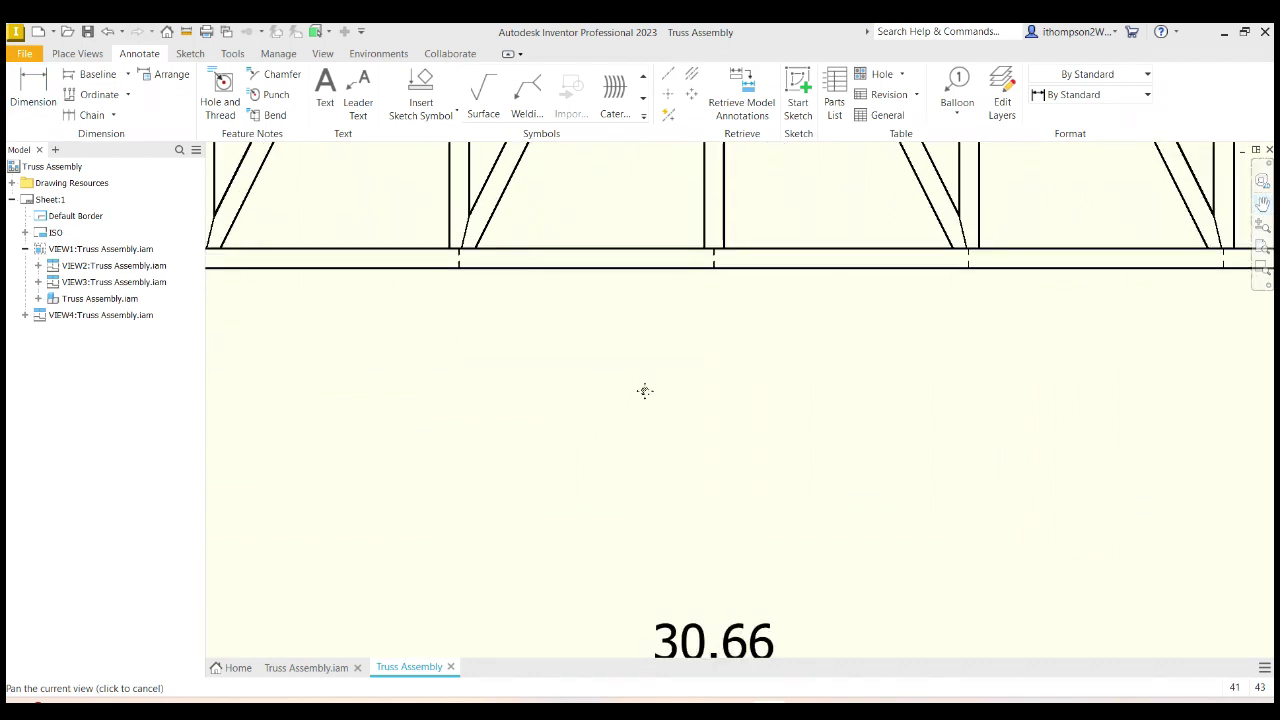
scroll(643, 389, "up", 3)
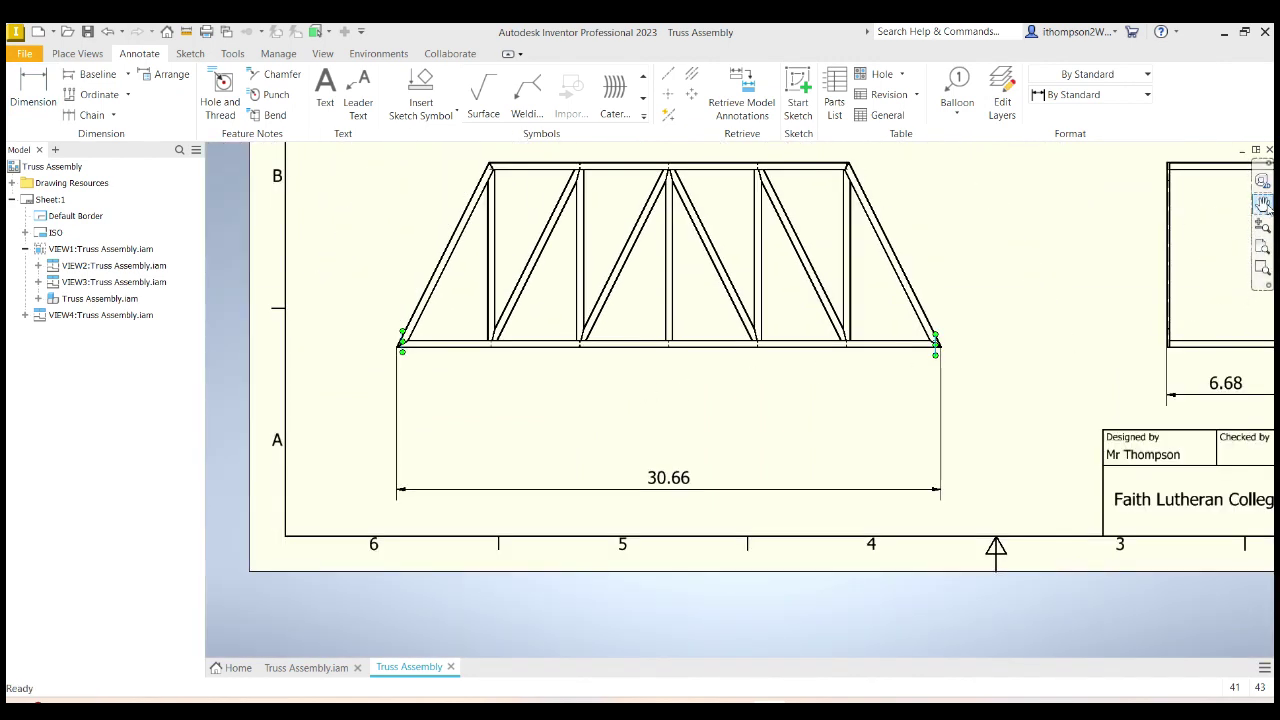
key("d")
left_click(660, 345)
left_click(650, 430)
scroll(575, 183, "down", 1)
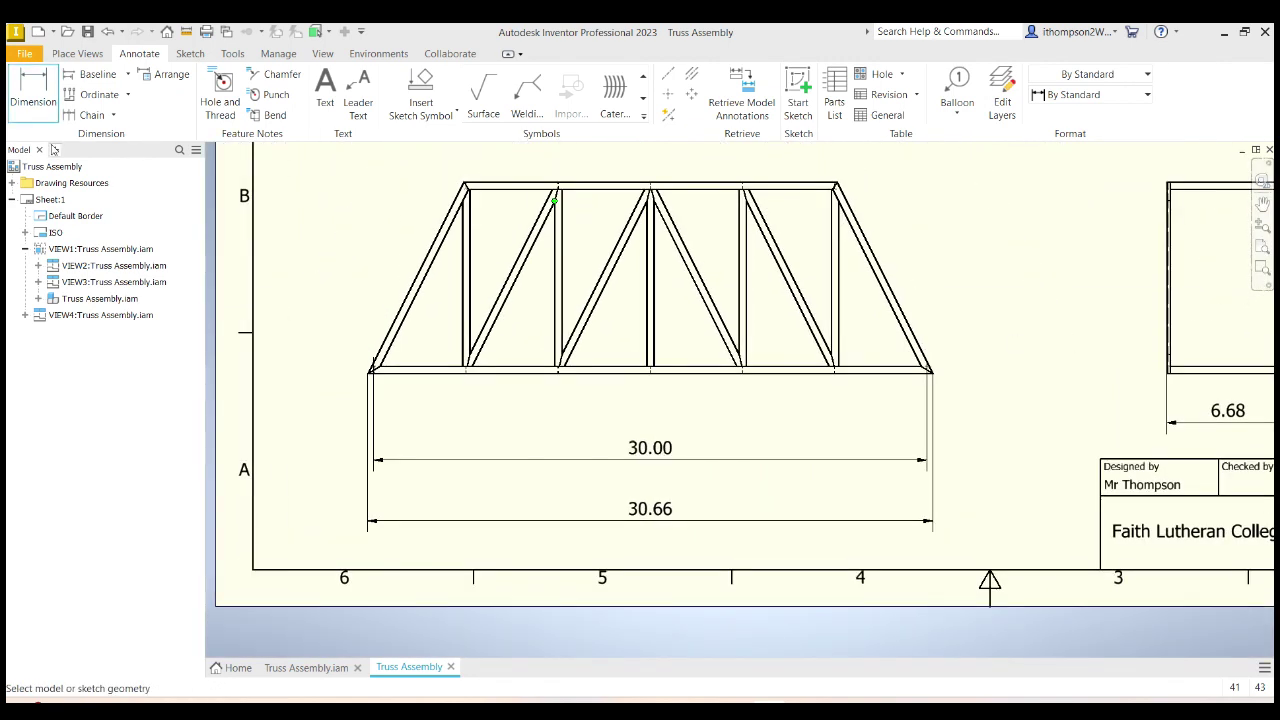
Step: Dimension the top chord's 0.41 thickness beside the truss
left_click(706, 185)
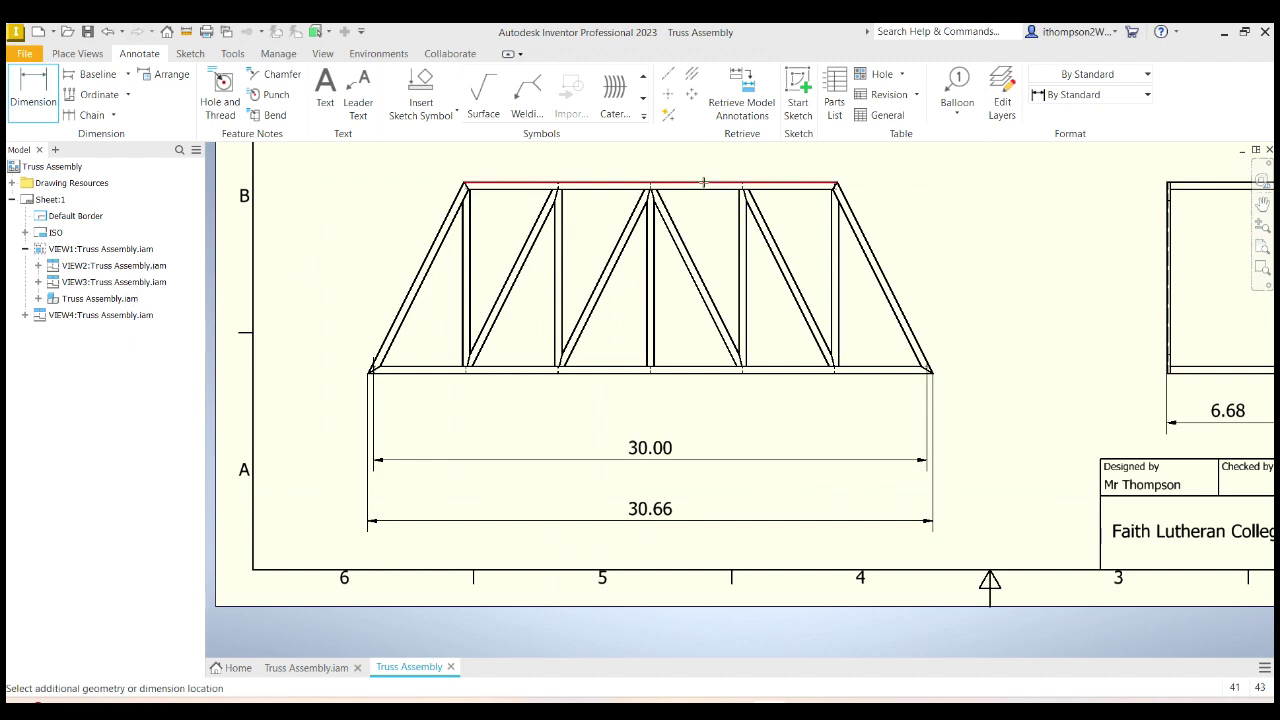
left_click(707, 189)
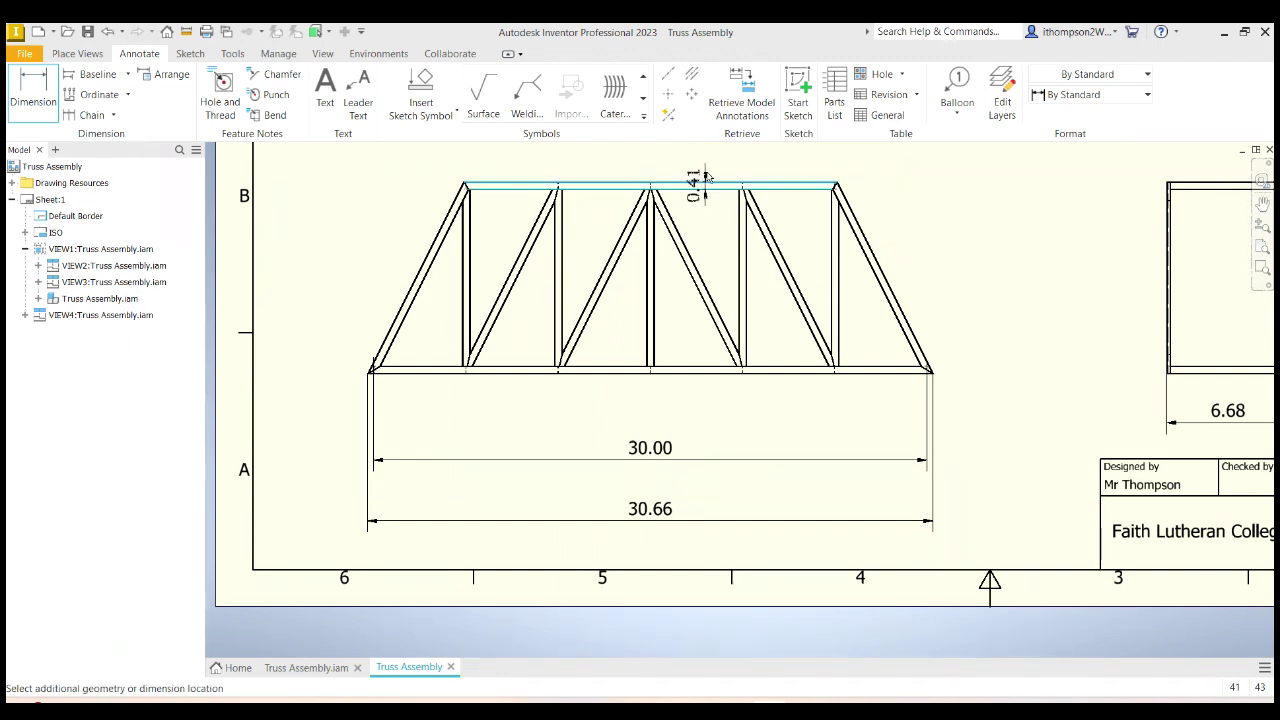
left_click(922, 210)
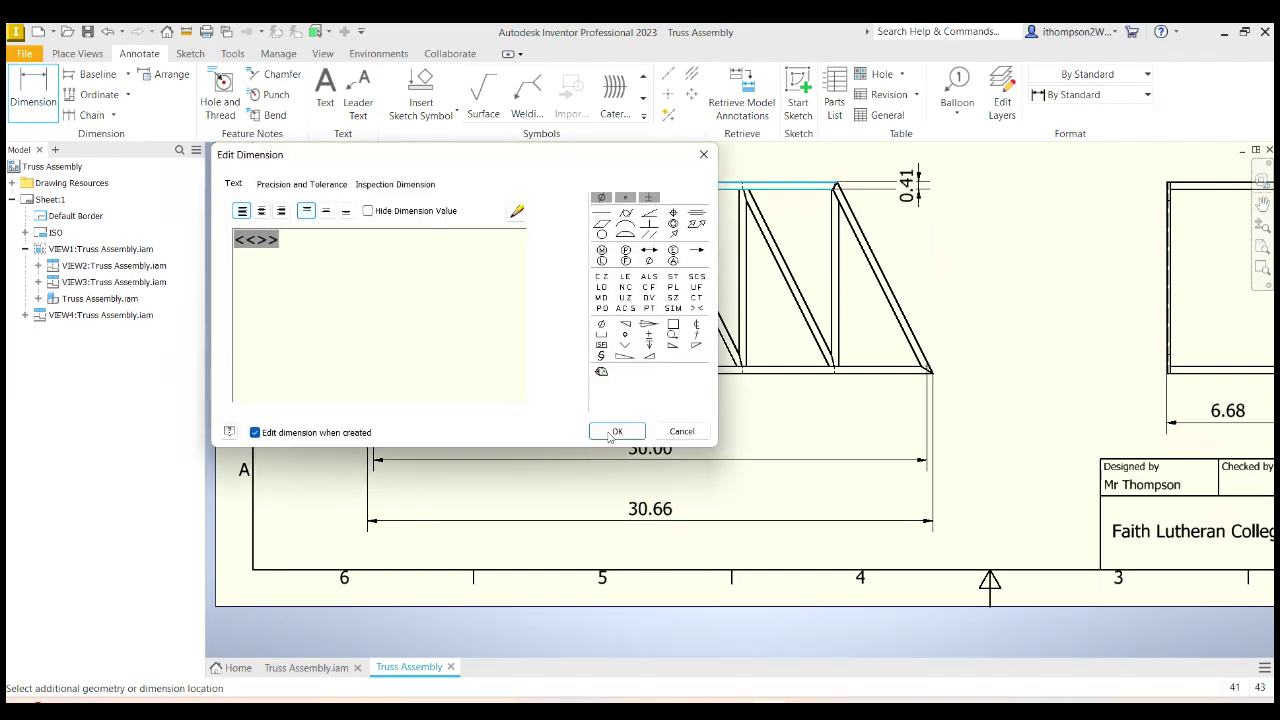
left_click(612, 432)
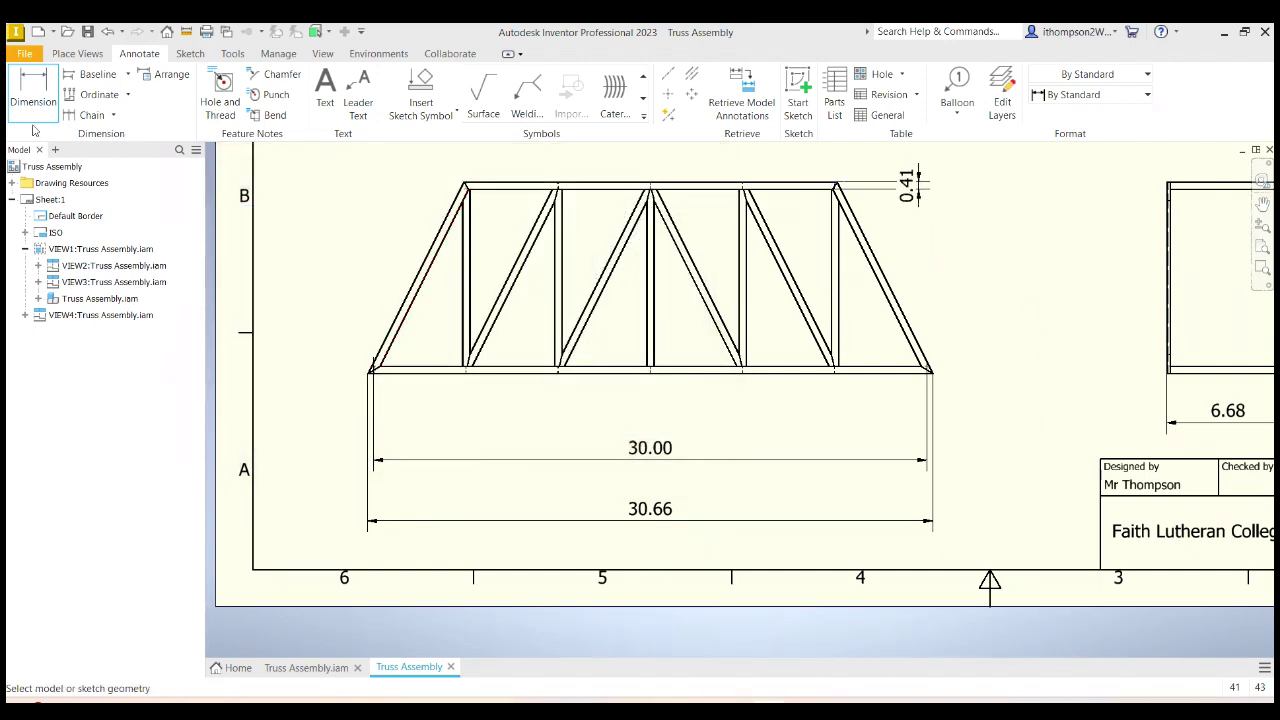
Step: Add the 63.43° angle dimension between the left diagonal and the bottom chord
left_click(418, 300)
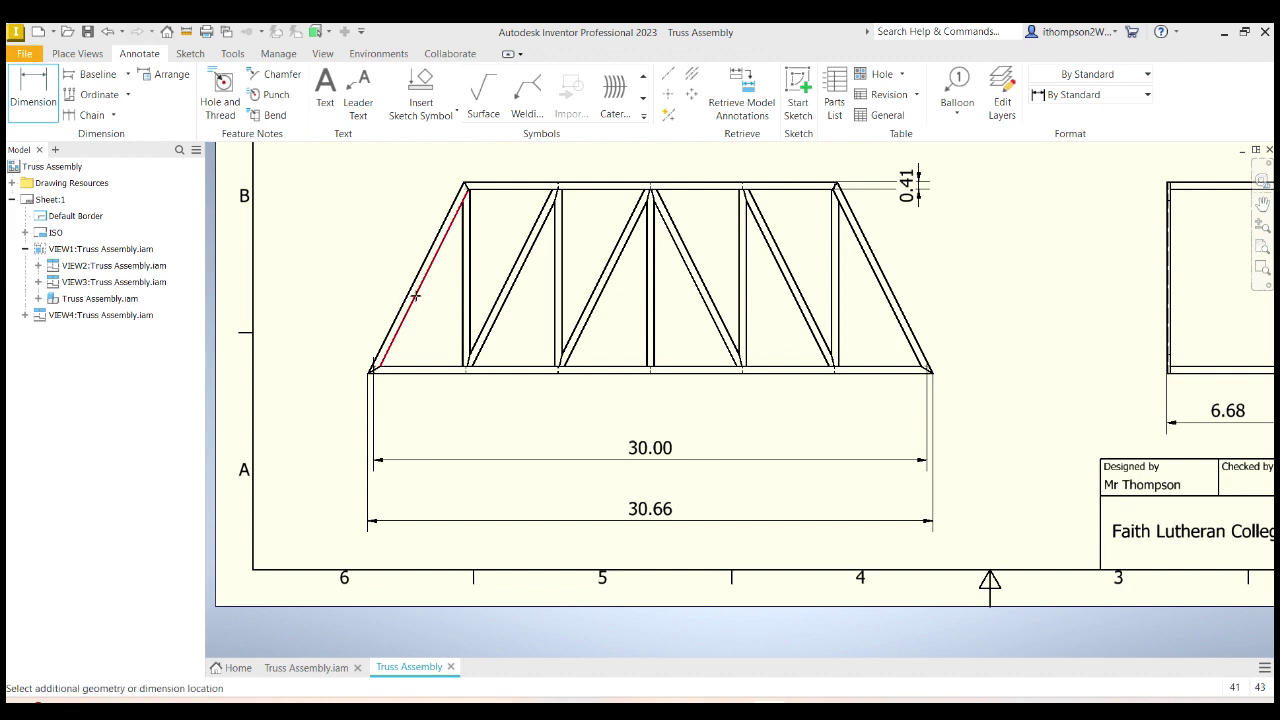
left_click(431, 369)
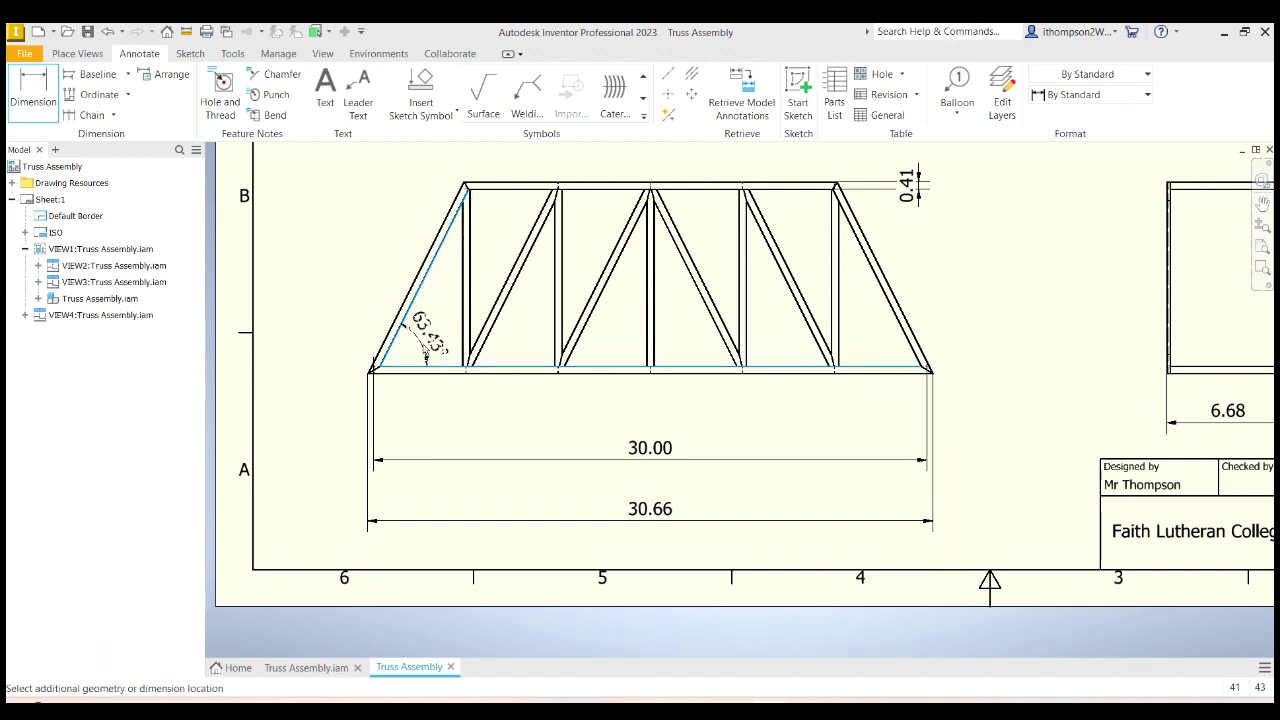
left_click(427, 350)
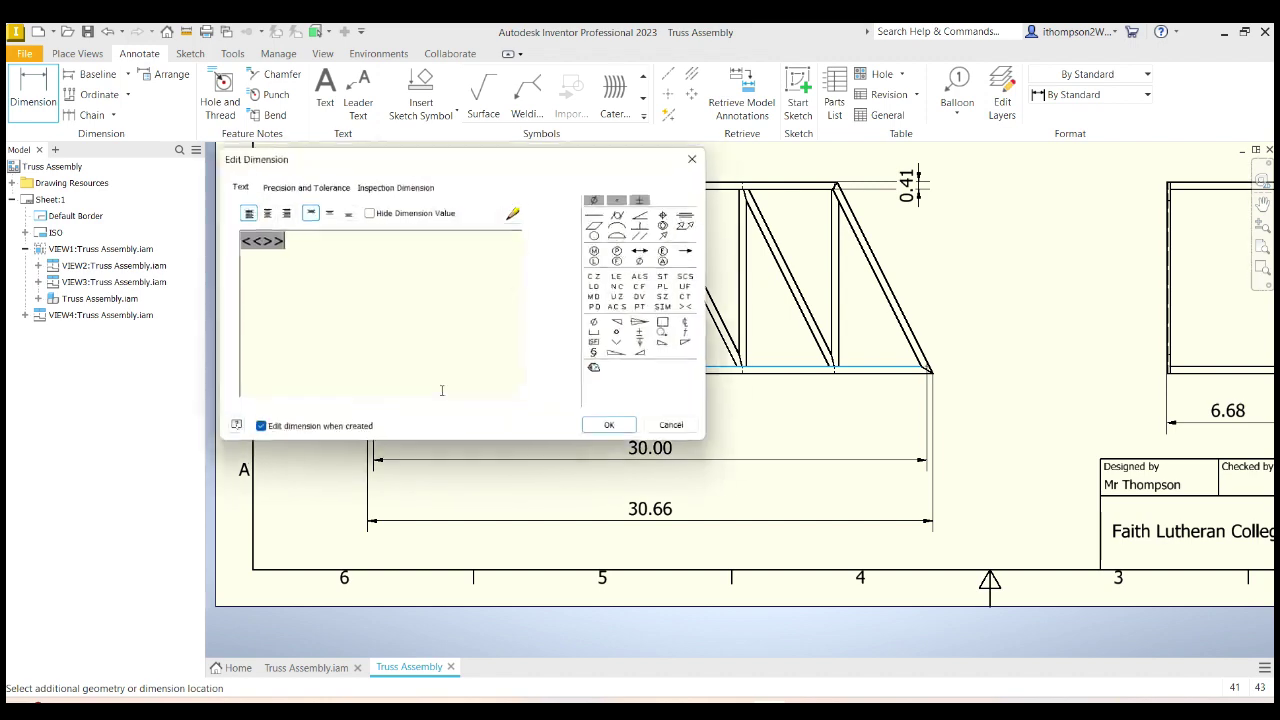
left_click(616, 430)
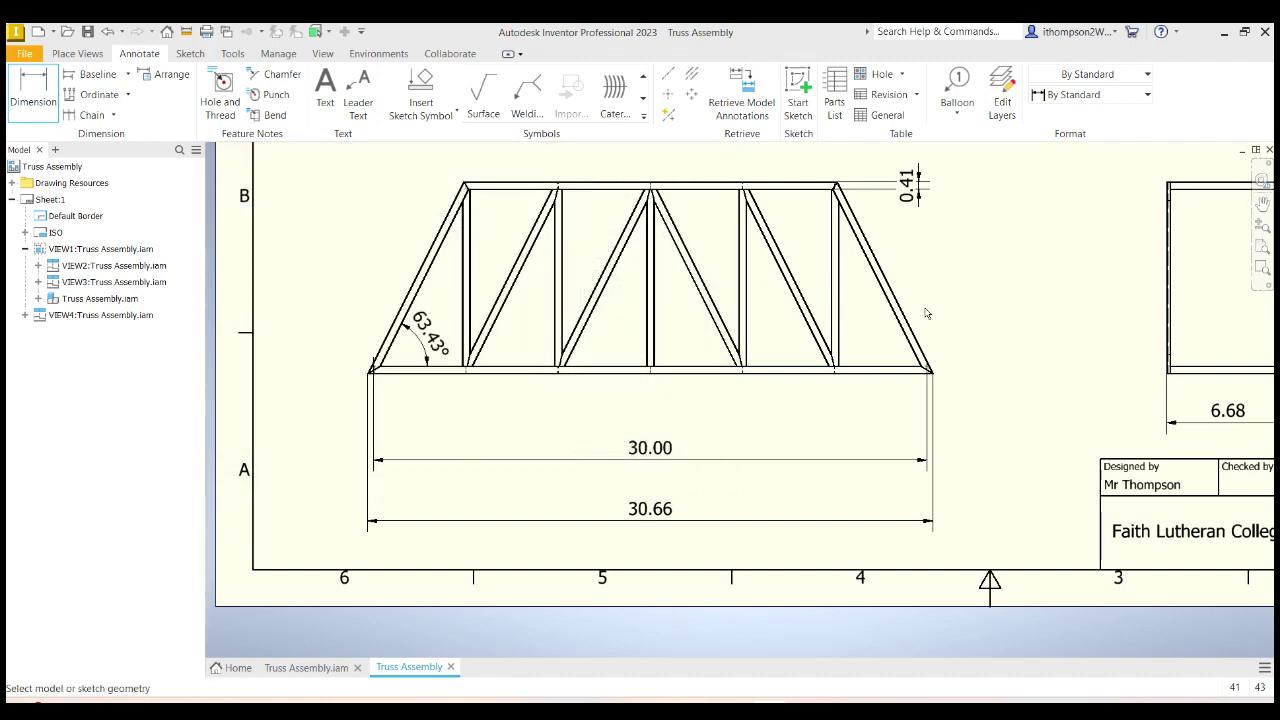
scroll(926, 315, "up", 3)
scroll(926, 314, "down", 4)
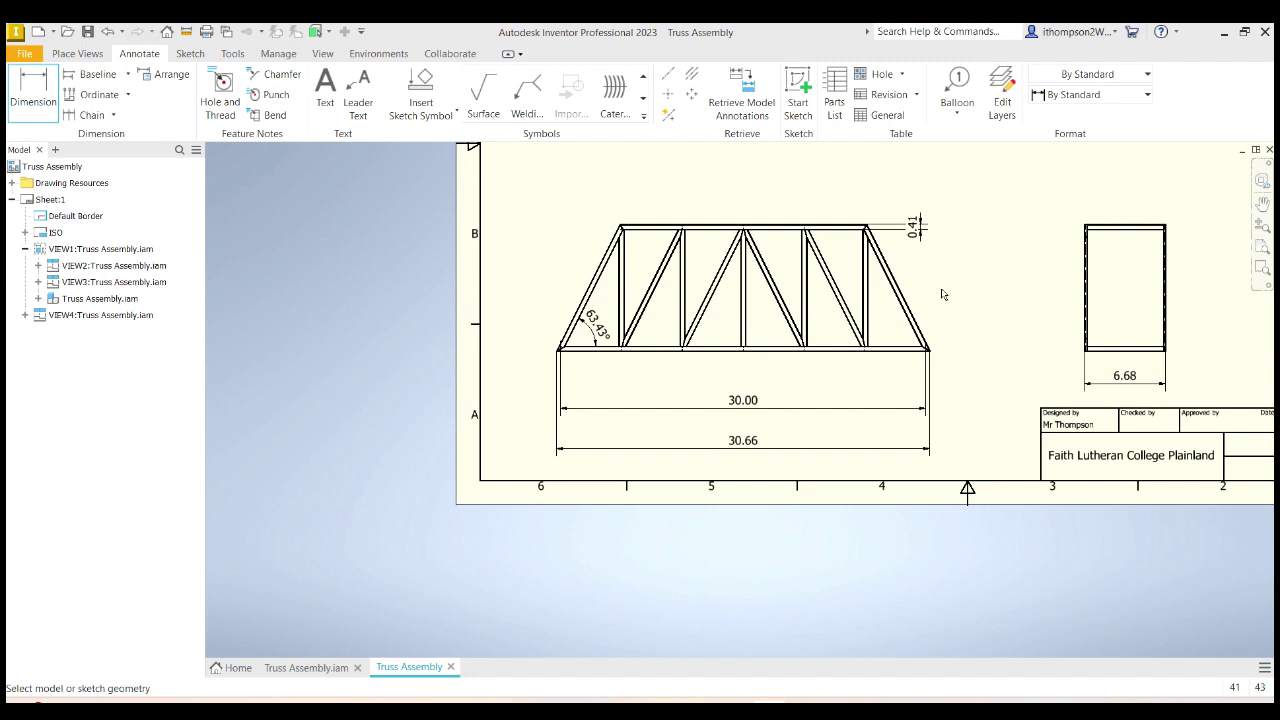
scroll(1053, 300, "down", 4)
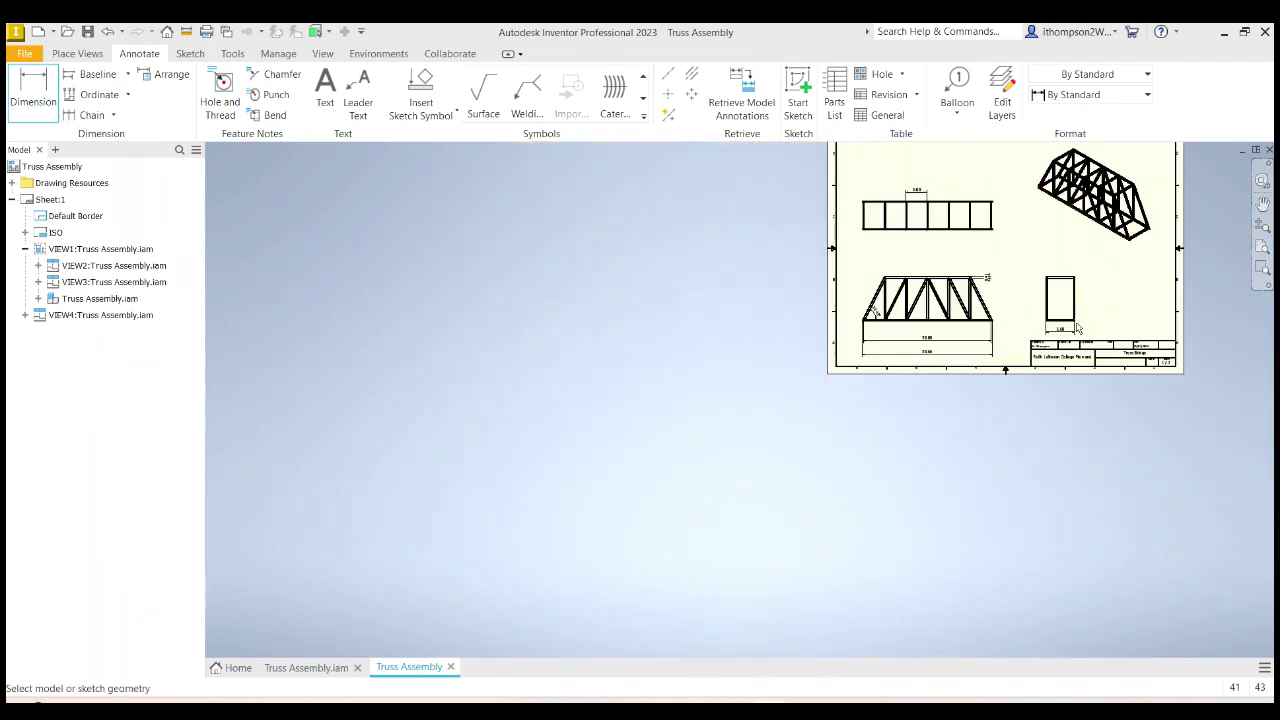
left_click(1262, 226)
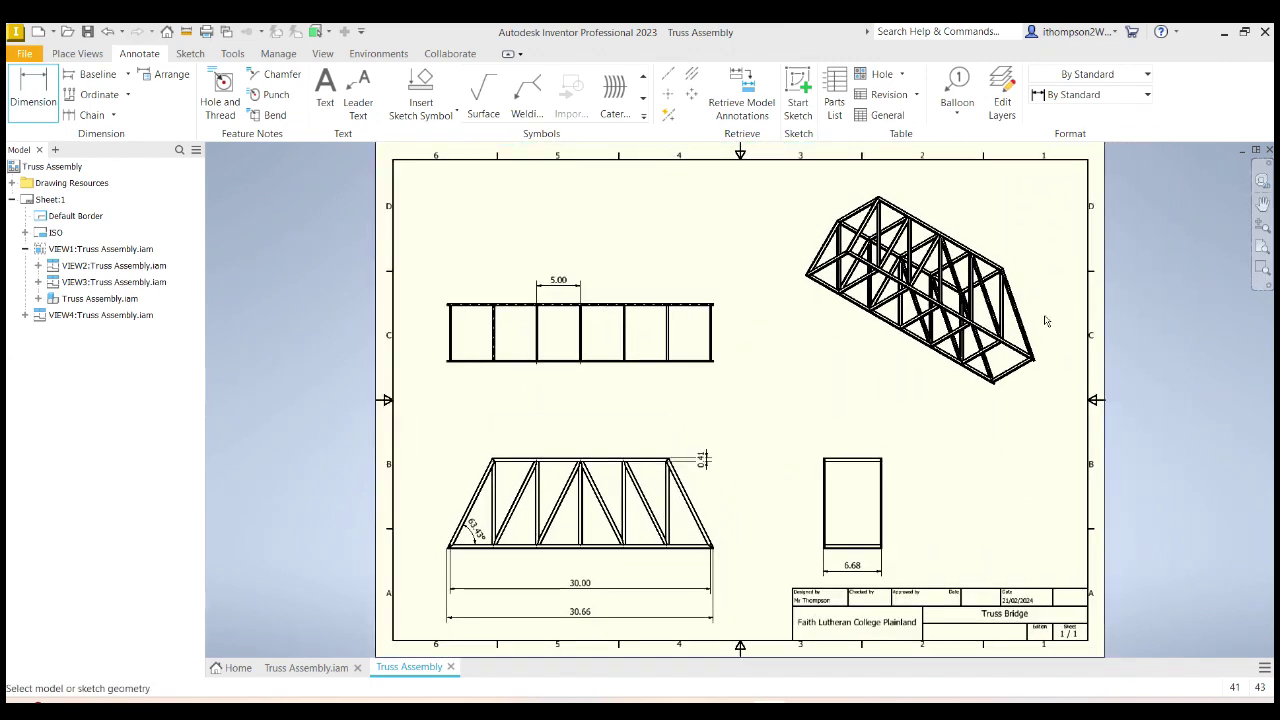